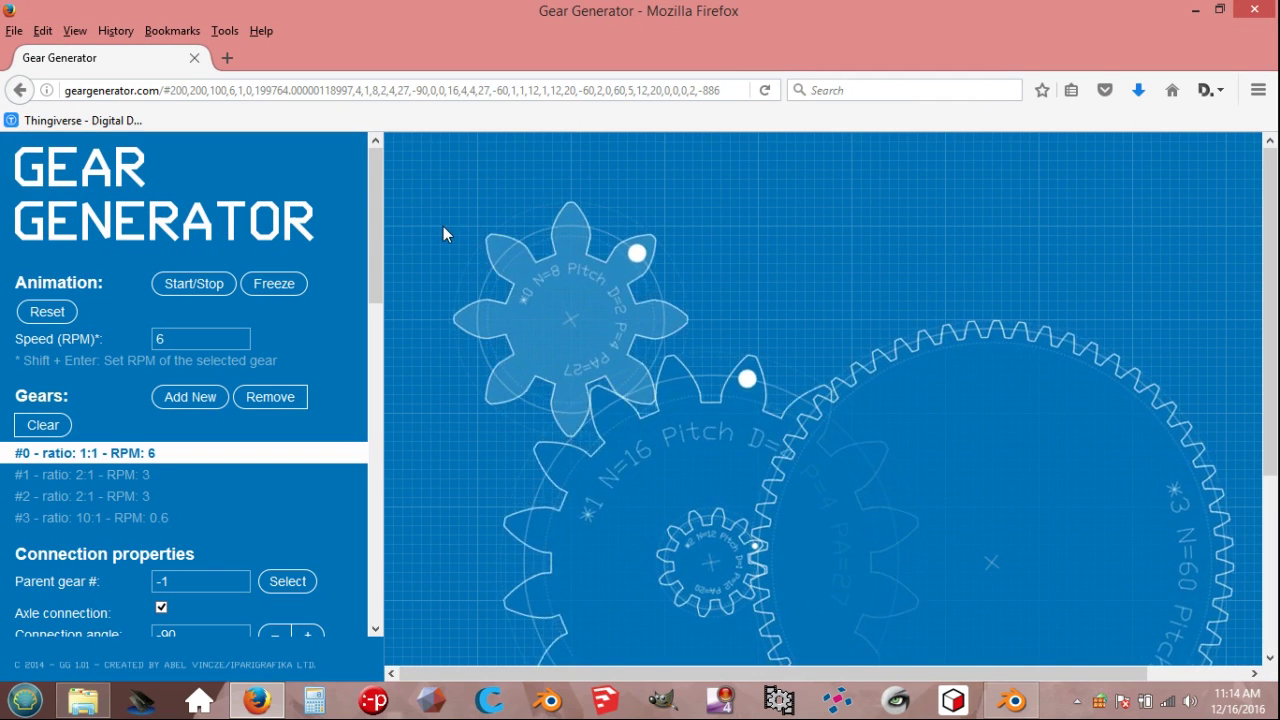
Lower the gears' pressure angle from 27 to 25 in Gear properties
drag(376, 227, 371, 351)
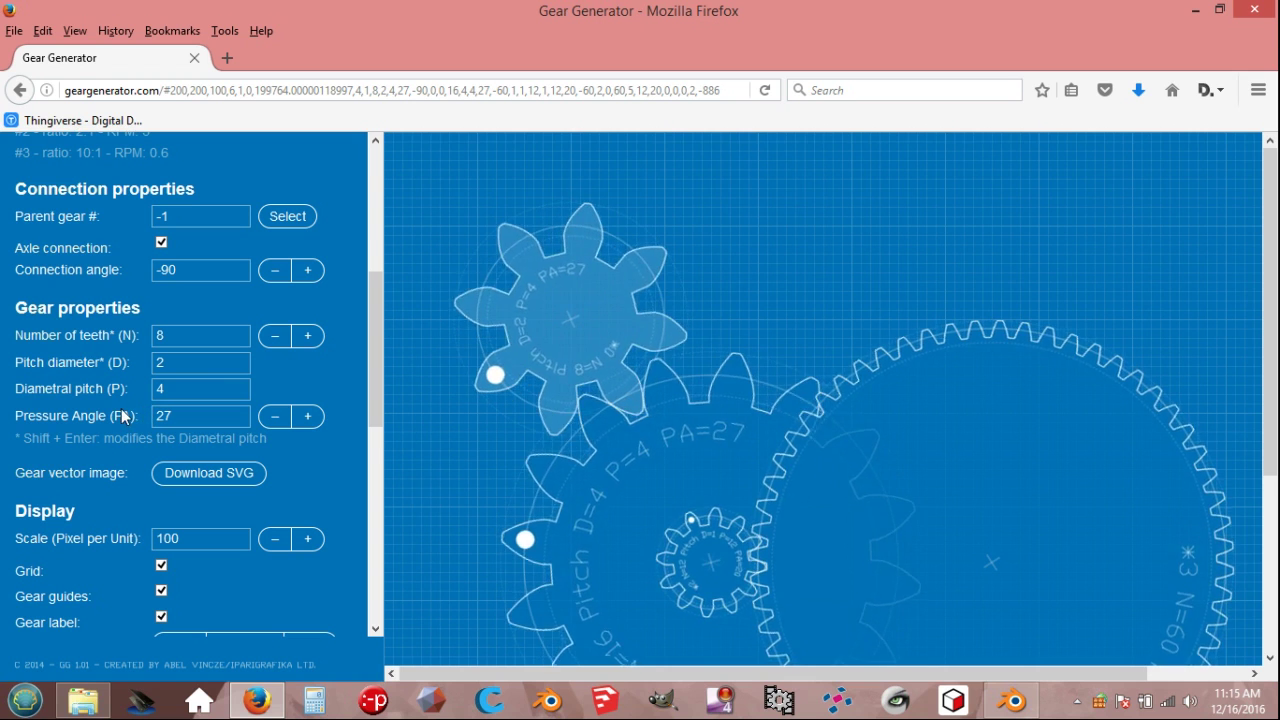
click(274, 416)
click(274, 416)
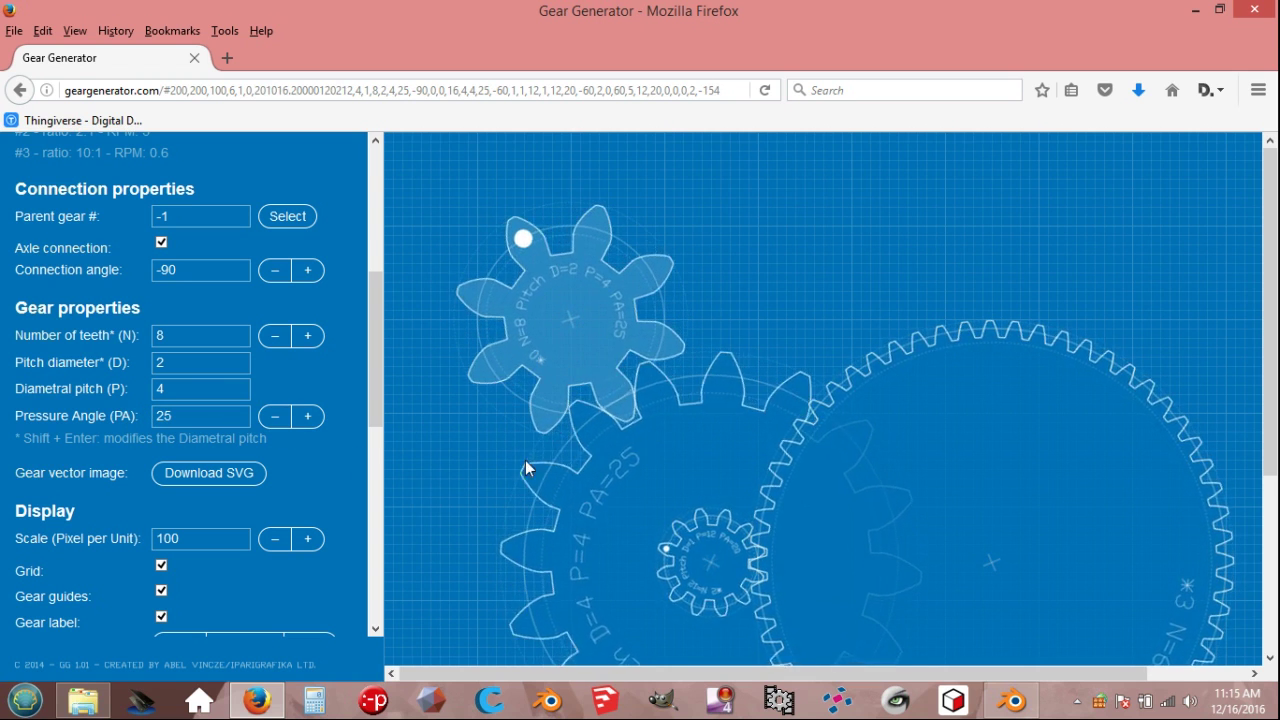
Reselect the 8-tooth gear and start its SVG download
click(633, 465)
click(556, 366)
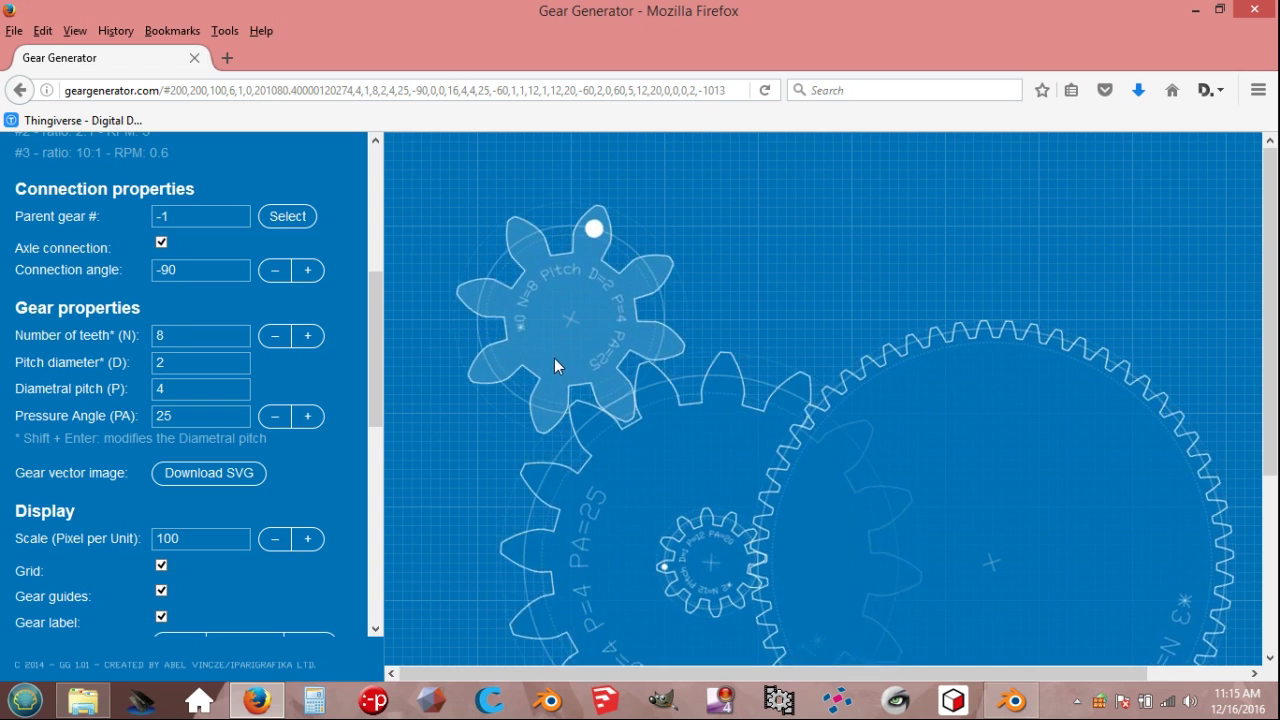
click(245, 482)
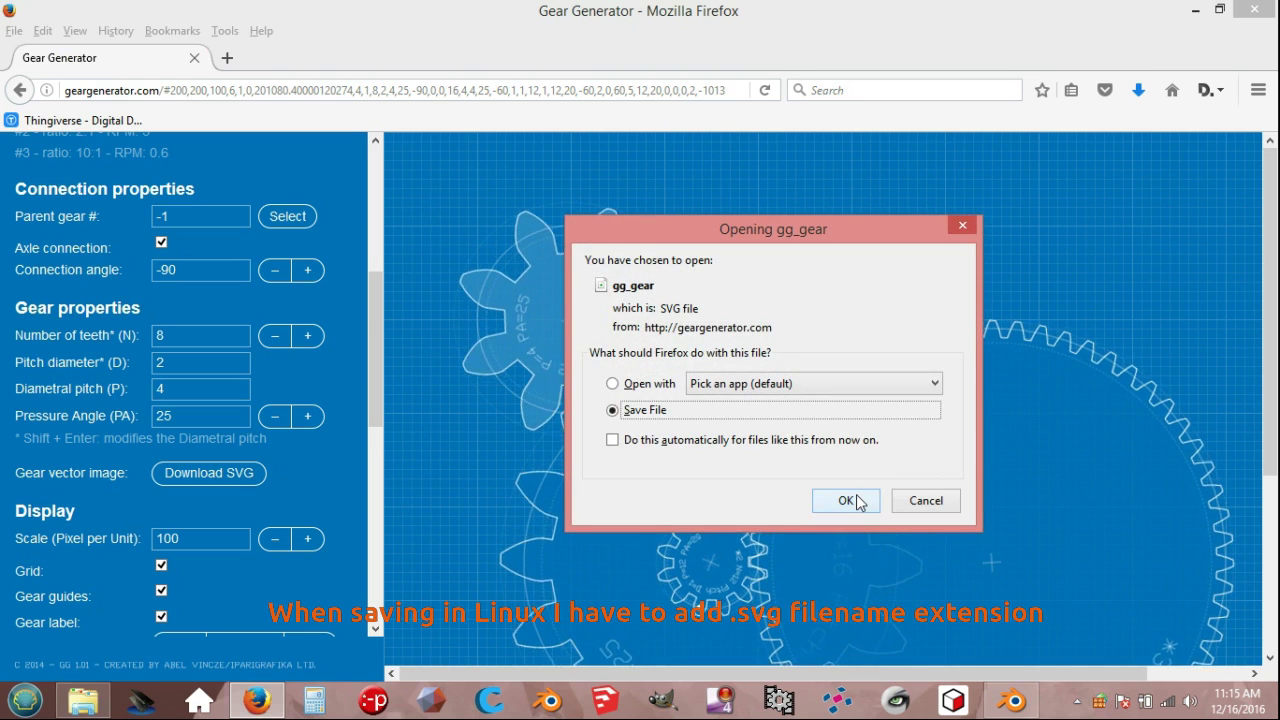
Save the 8-tooth gear as gg_gear-8.svg
click(846, 500)
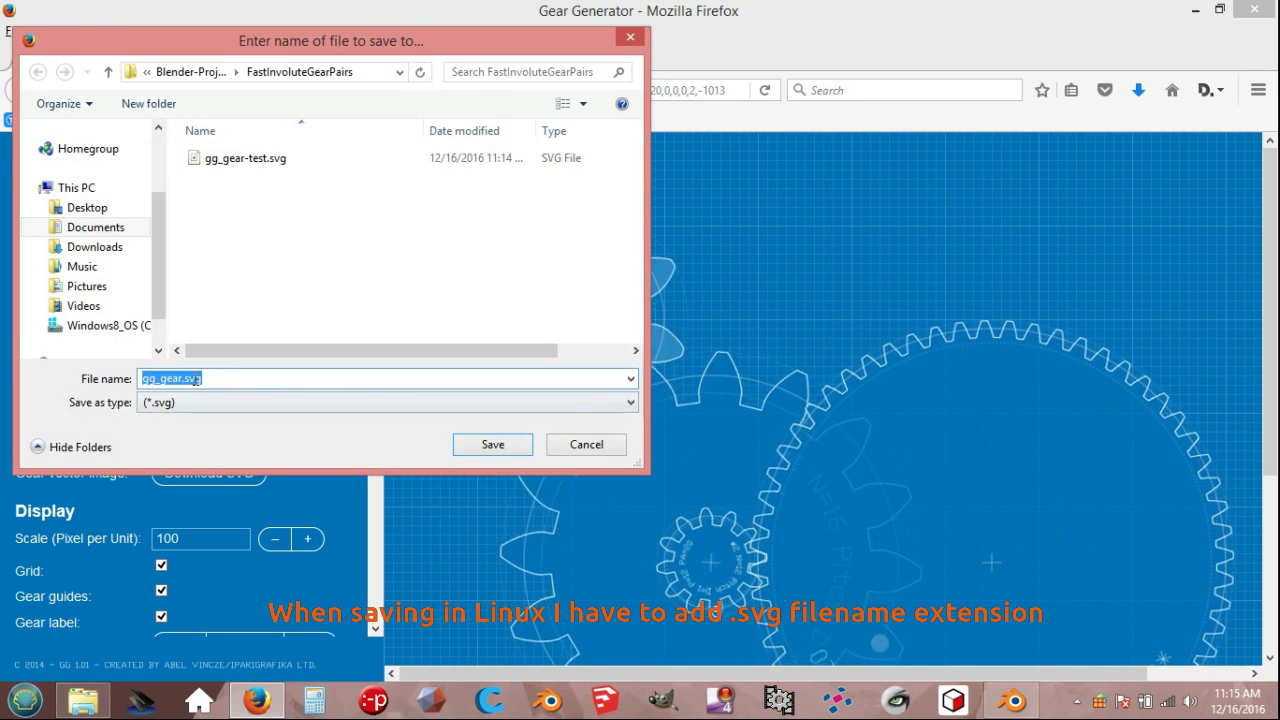
click(186, 378)
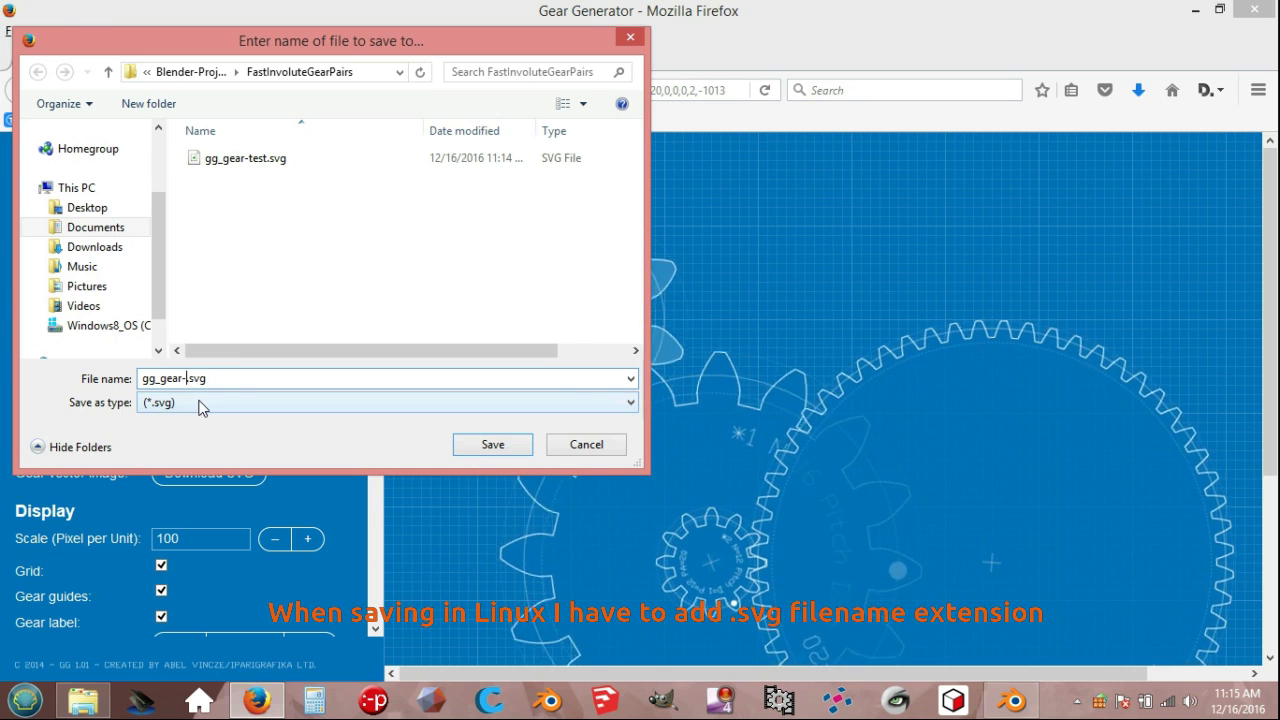
text(-8)
click(491, 446)
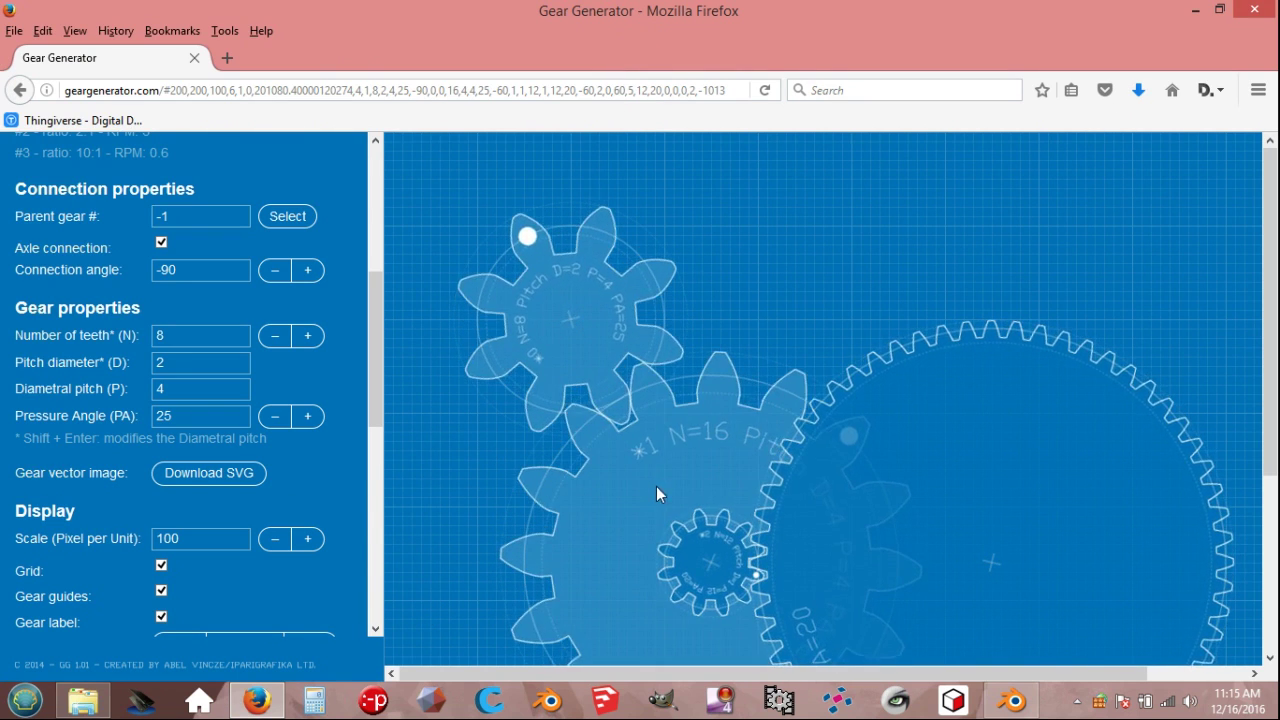
Download the 16-tooth gear and save it as gg_gear-16.svg
click(618, 496)
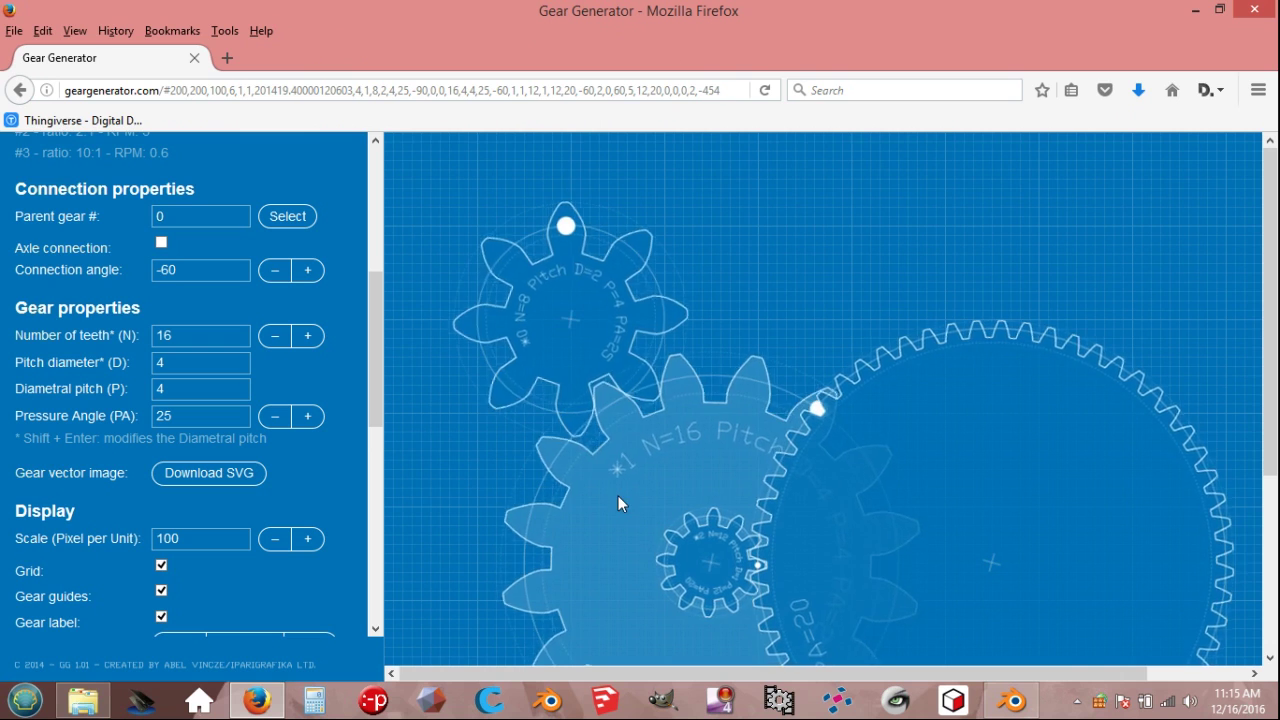
click(228, 481)
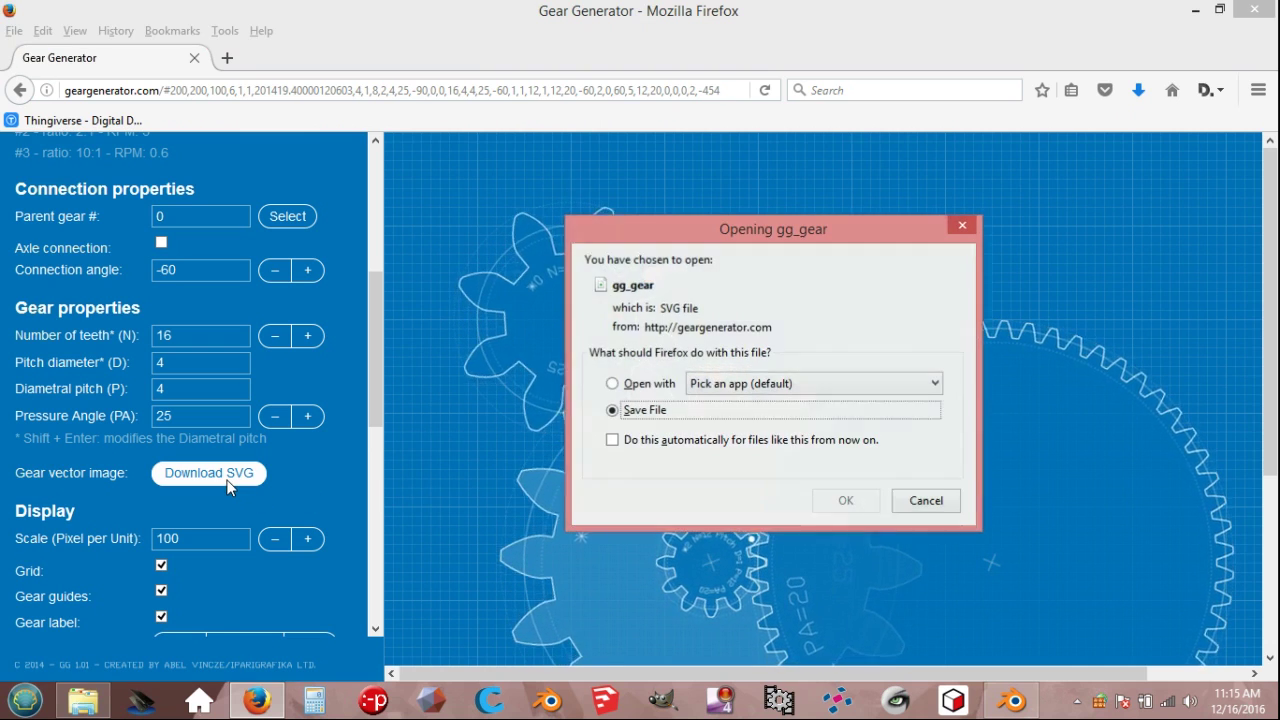
click(857, 498)
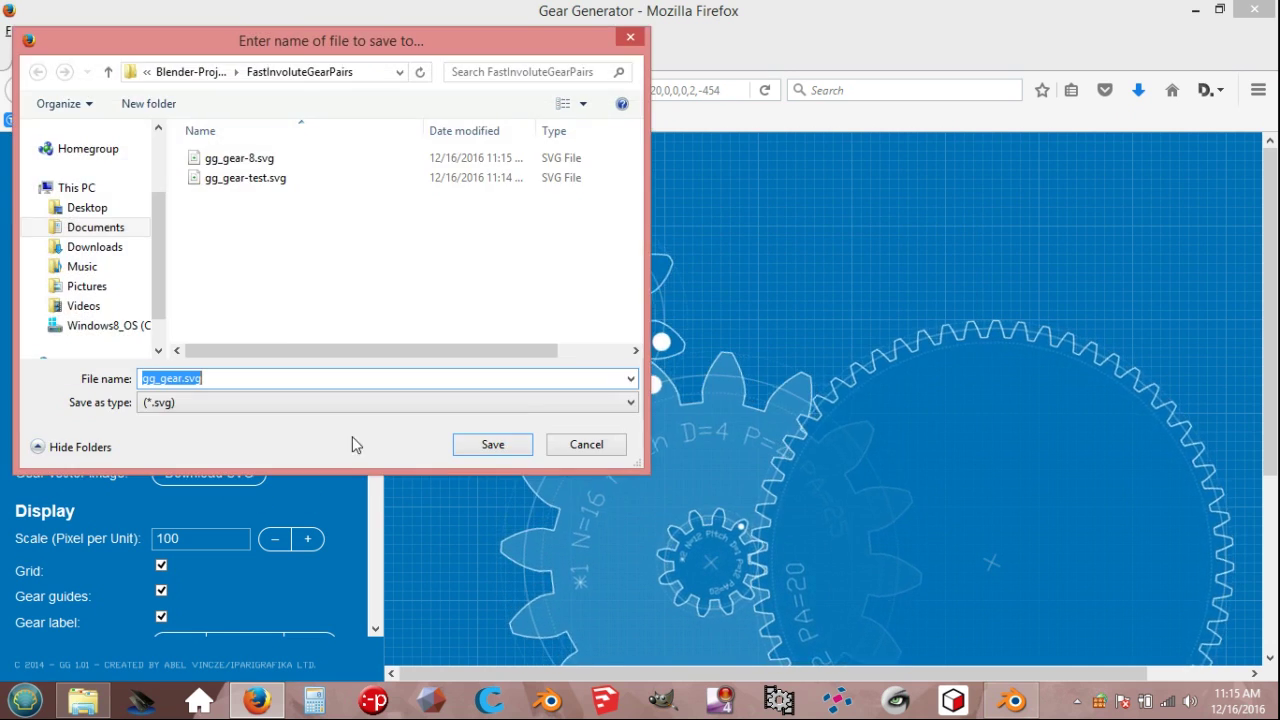
click(181, 378)
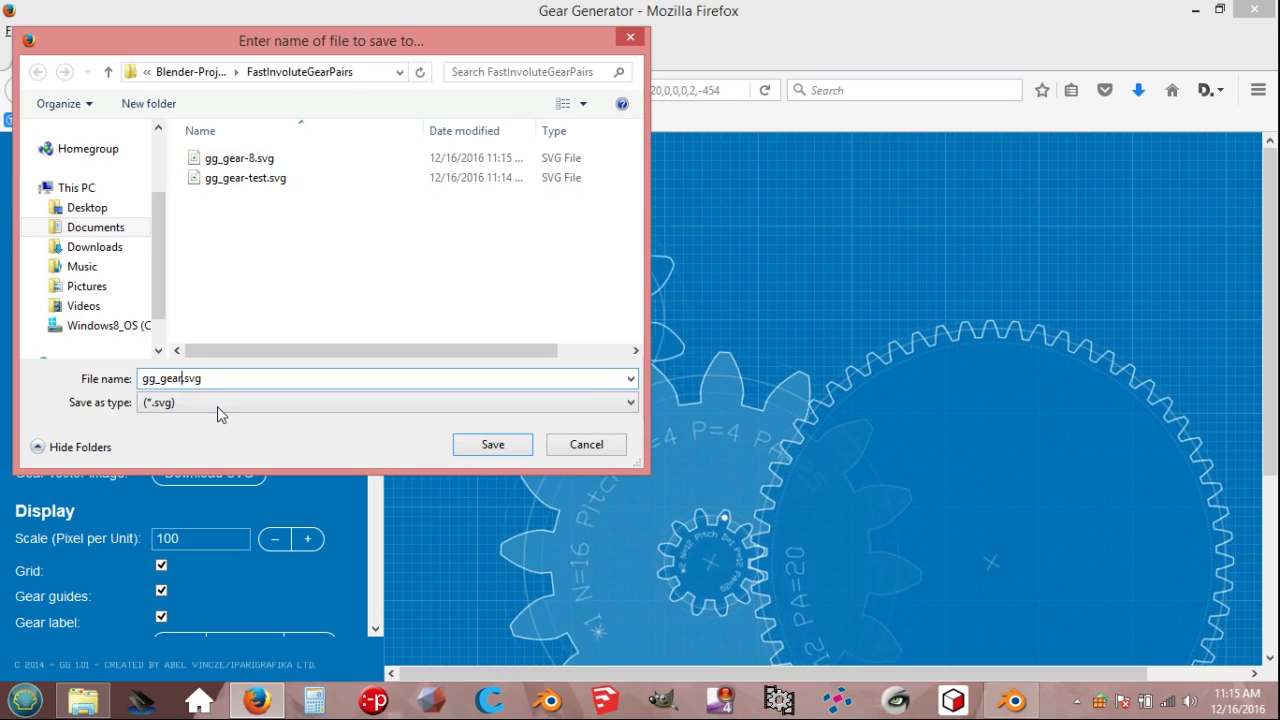
text(-16)
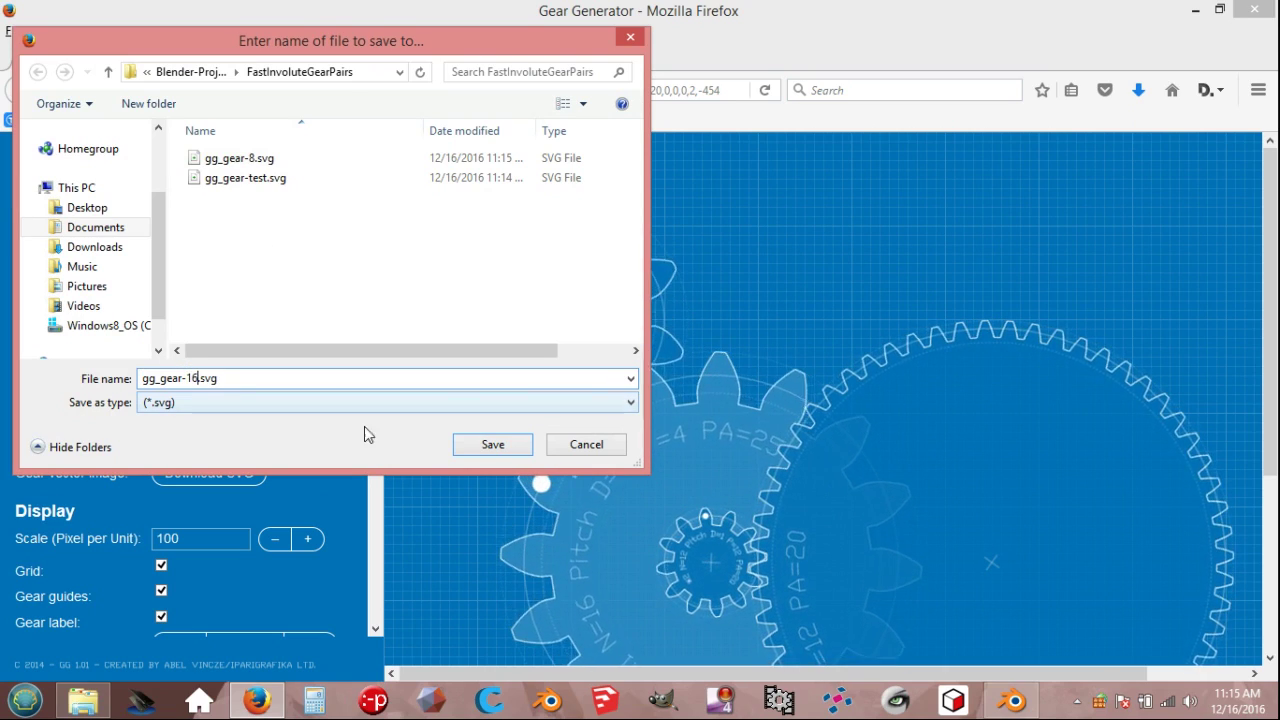
click(493, 444)
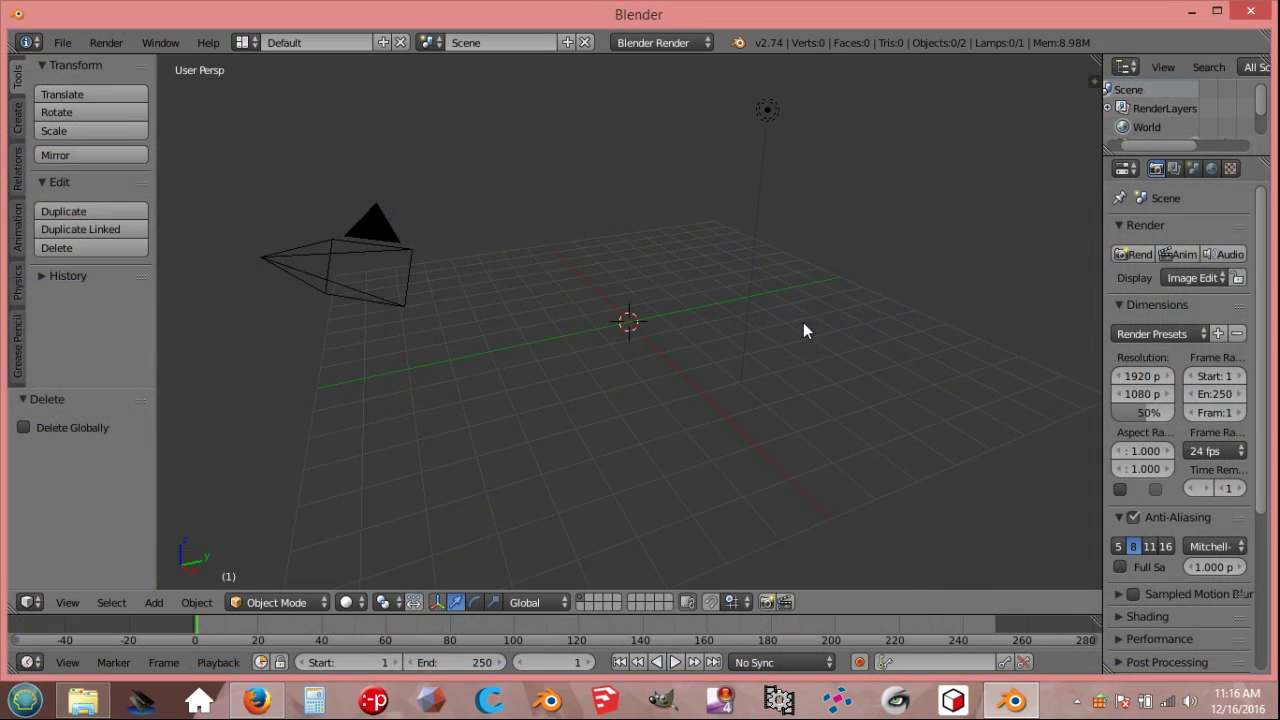
Set the scene units to Metric and import the 8-tooth gear SVG via File > Import
click(1193, 169)
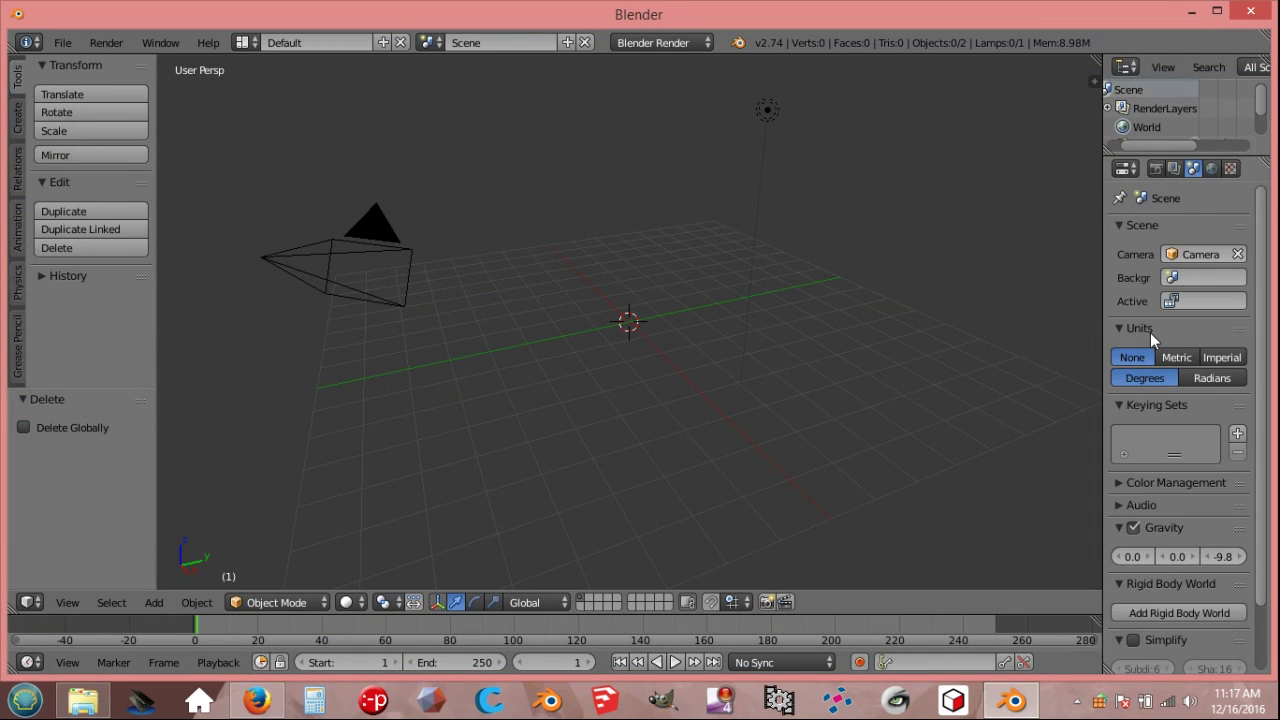
click(1170, 357)
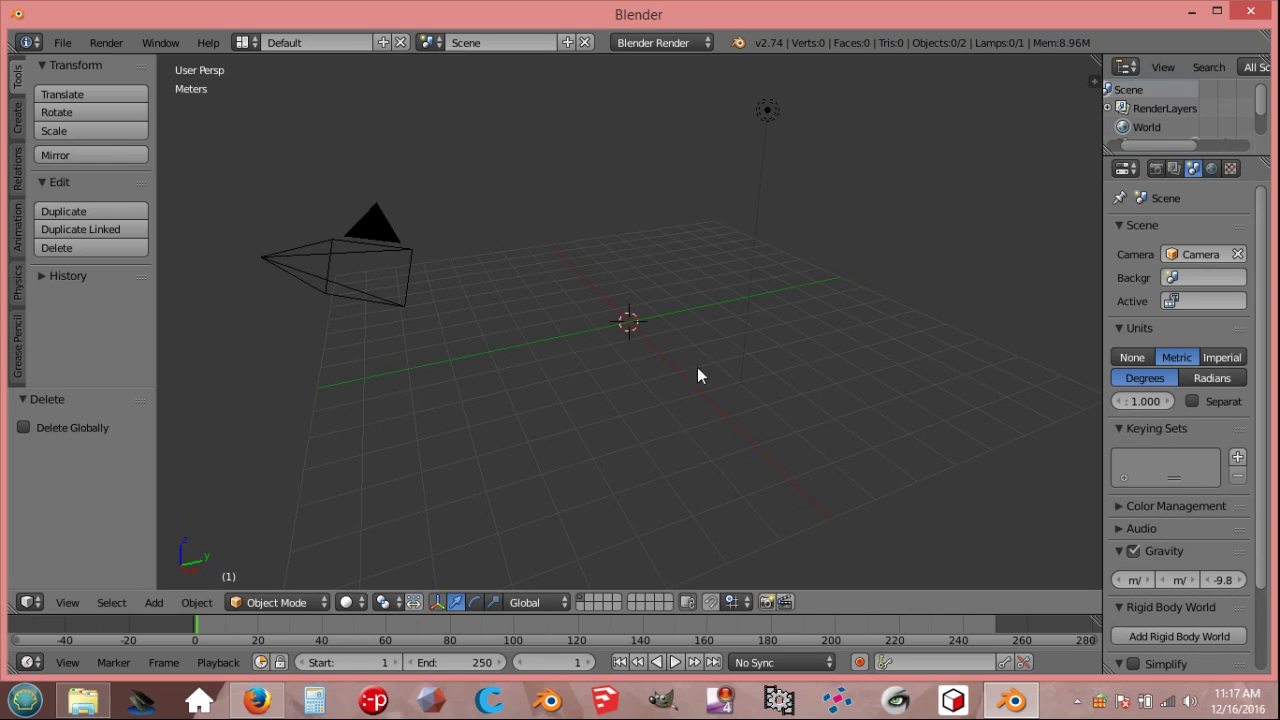
click(62, 45)
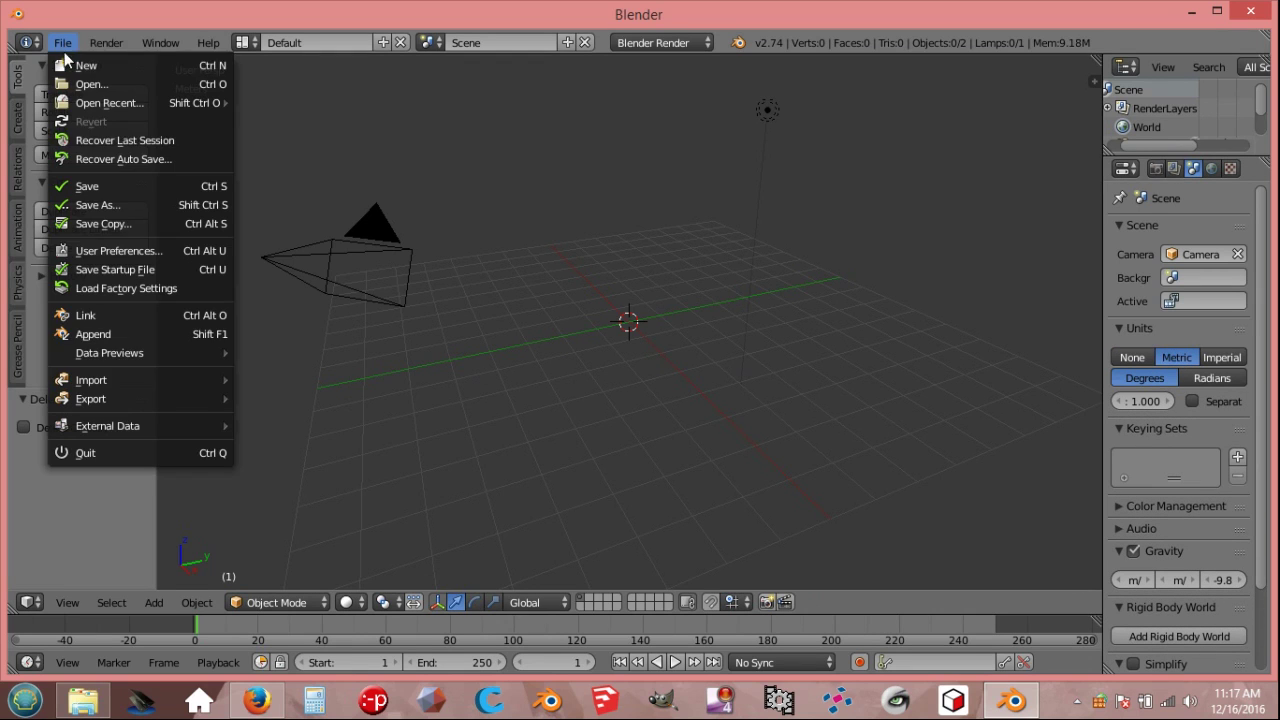
mouse_move(146, 377)
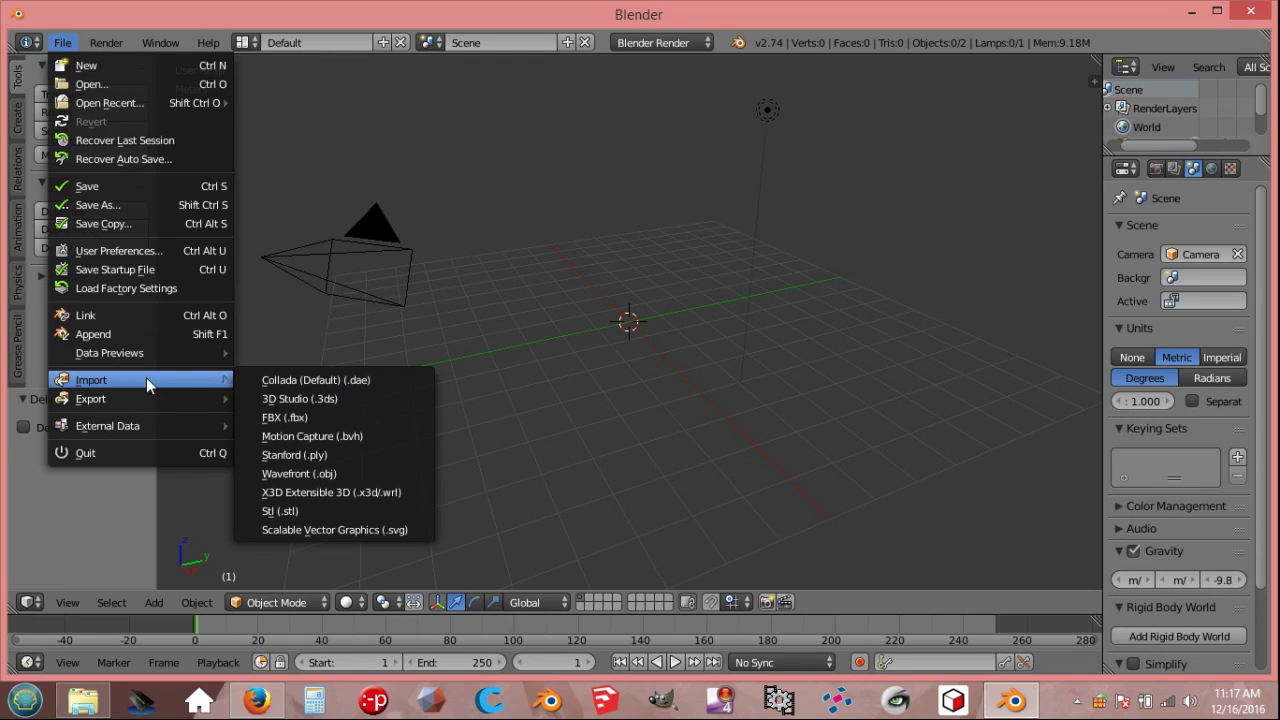
click(324, 530)
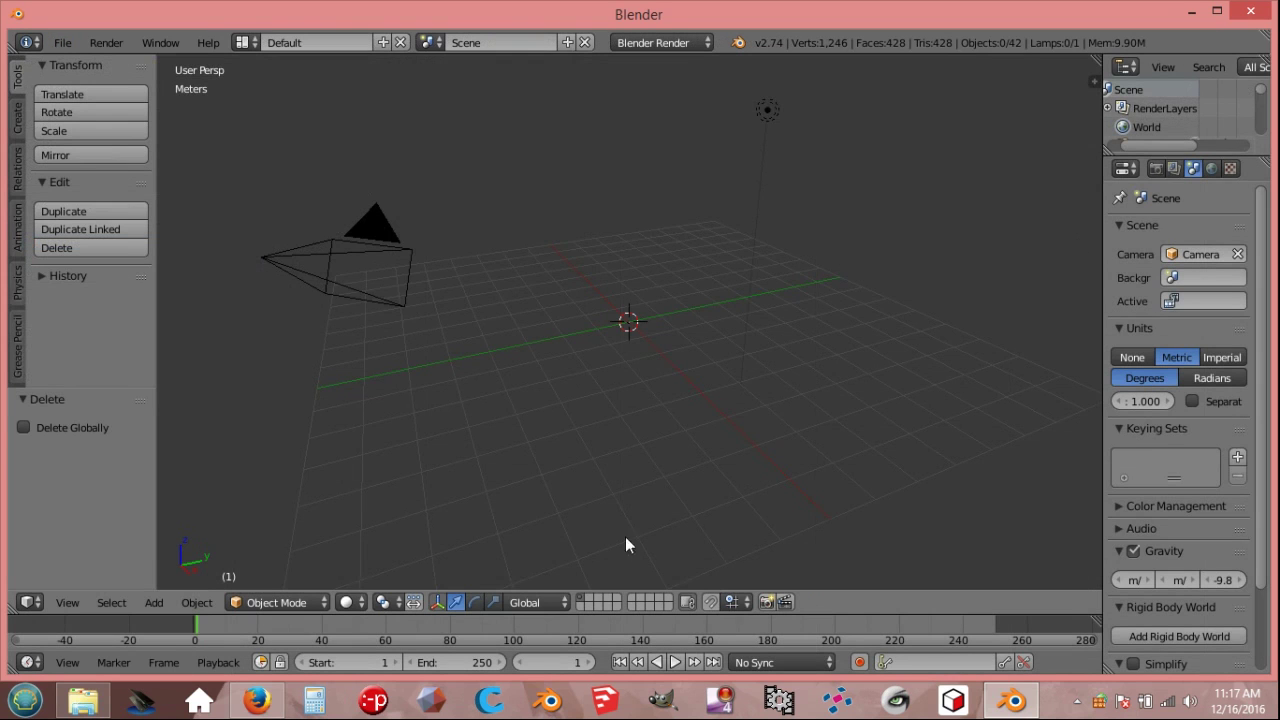
scroll(632, 342, up, 8)
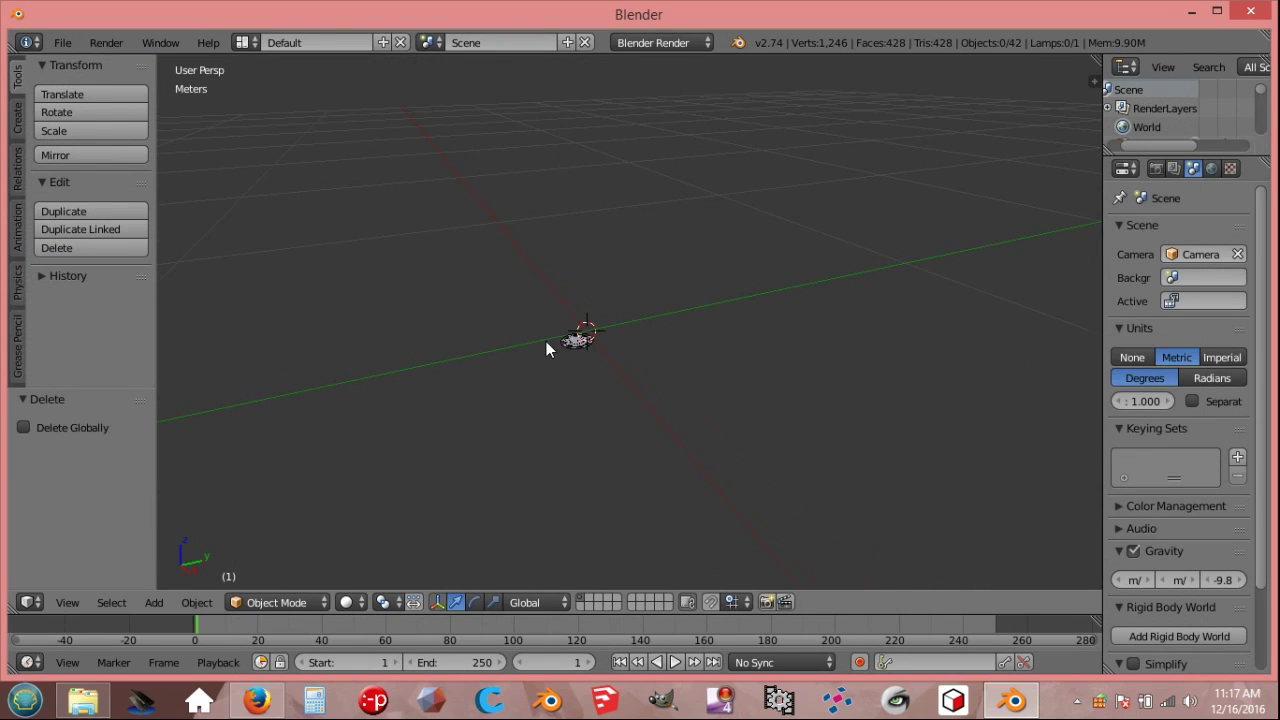
Select the gear outline and inner ring, and set their origin with Geometry to Origin
scroll(628, 335, up, 4)
scroll(660, 418, up, 2)
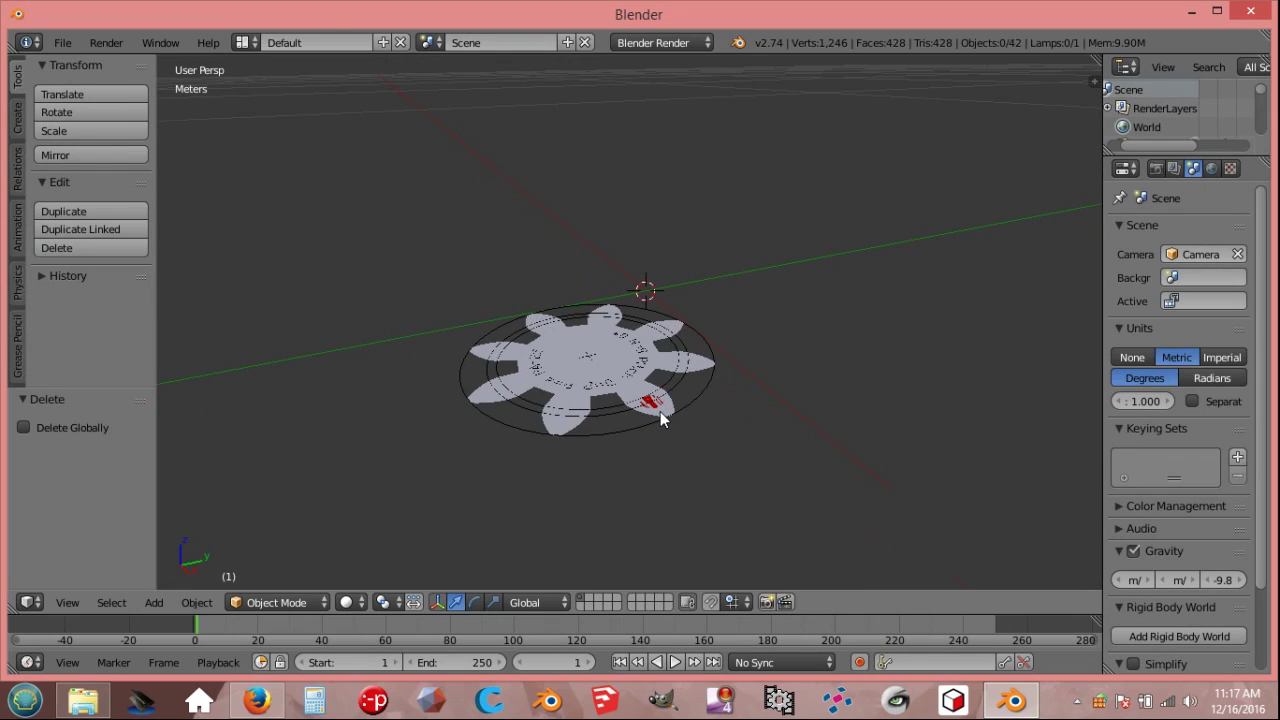
key(n)
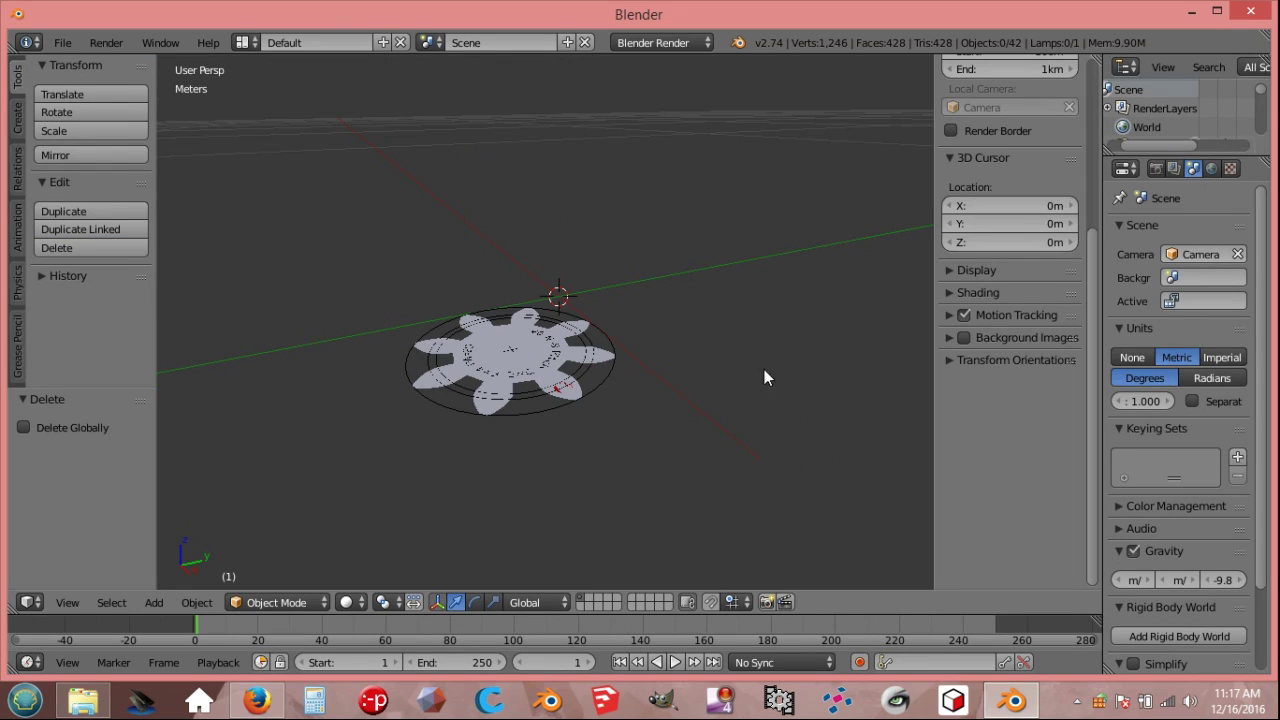
right_click(524, 350)
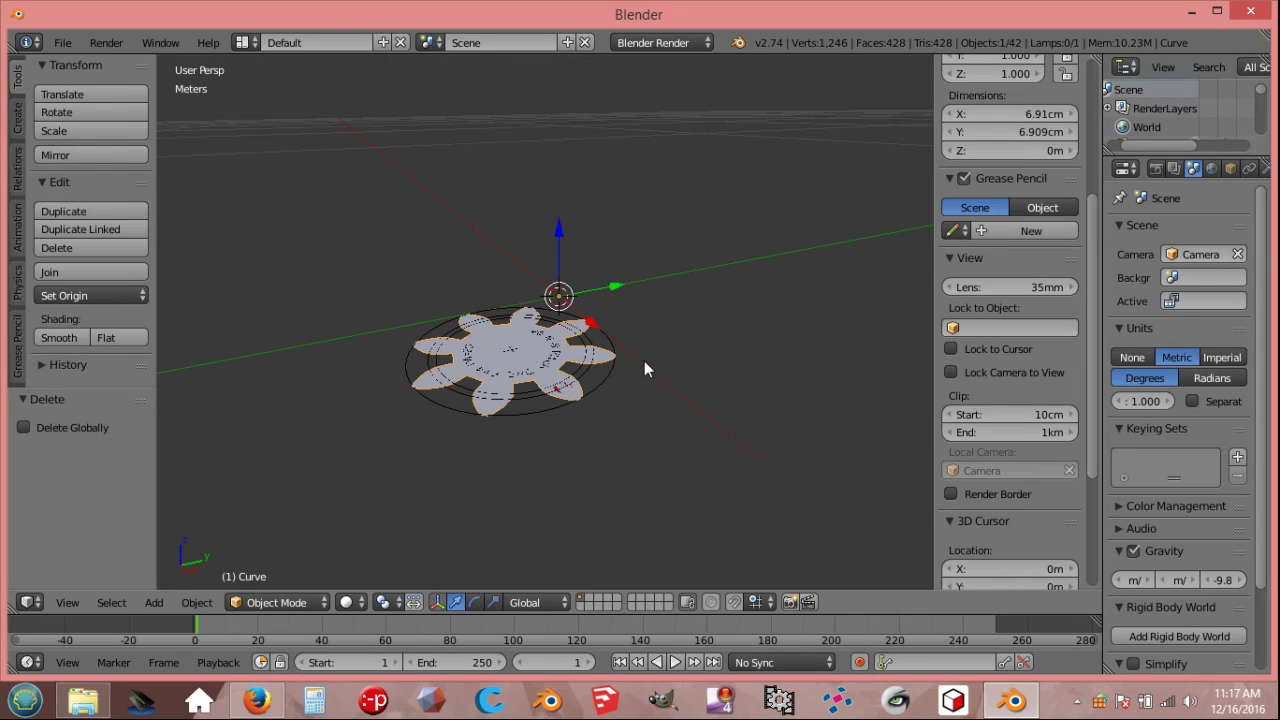
drag(1091, 336, 1092, 265)
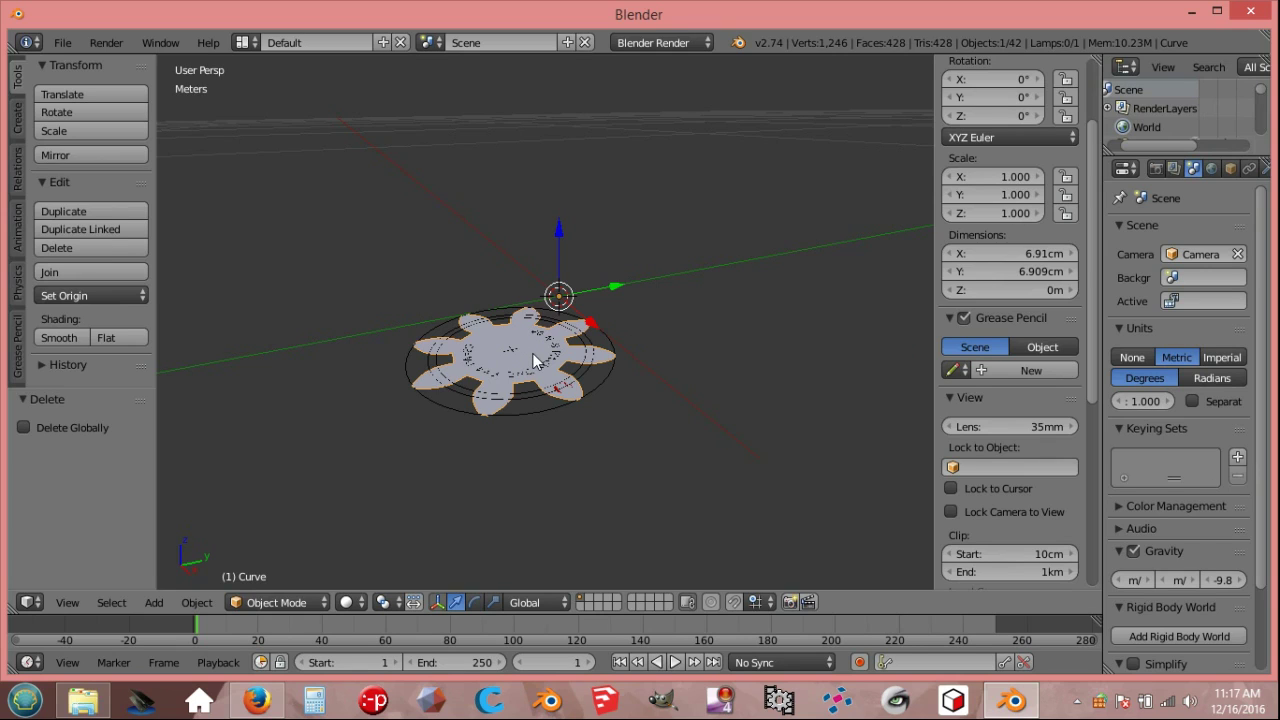
shift+right_click(590, 378)
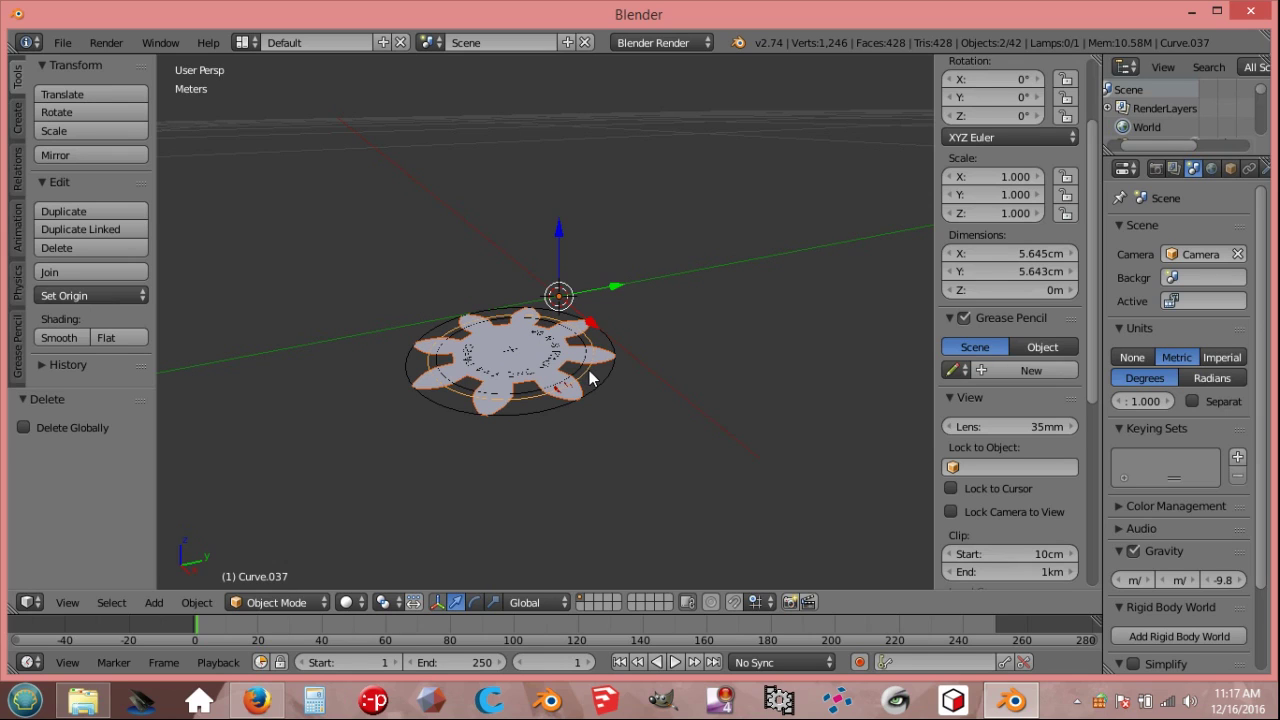
click(144, 297)
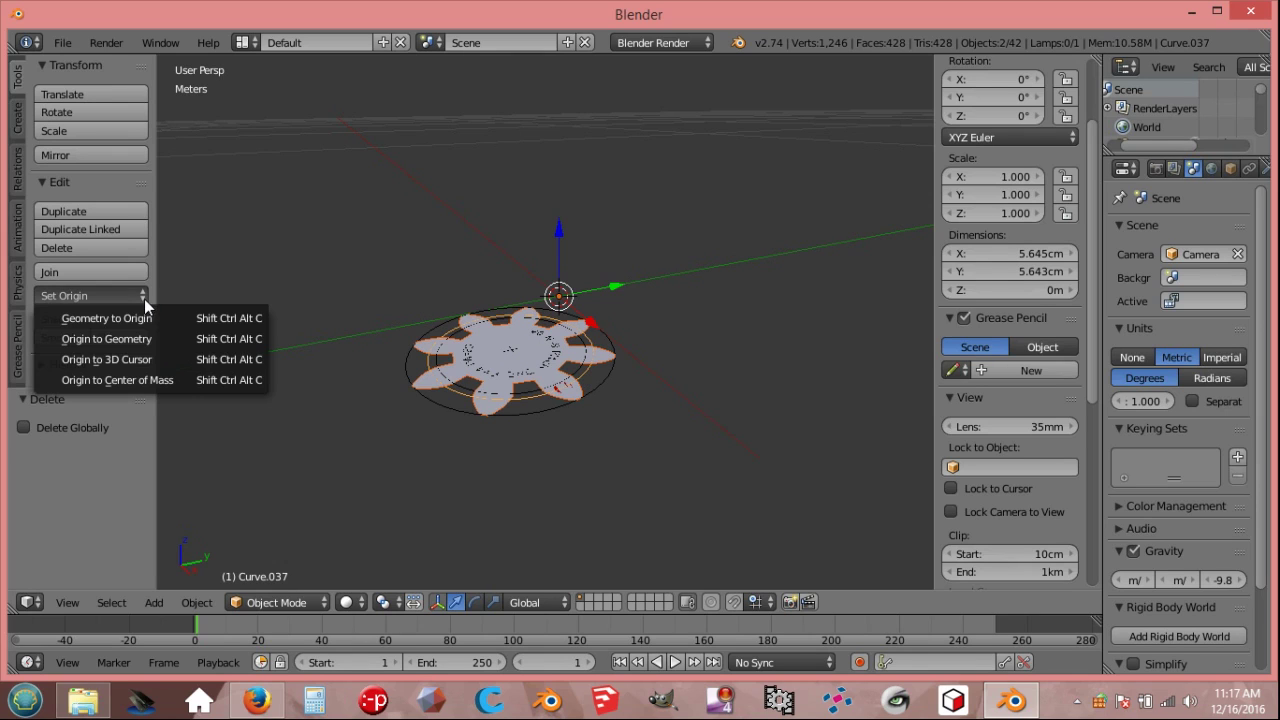
click(147, 318)
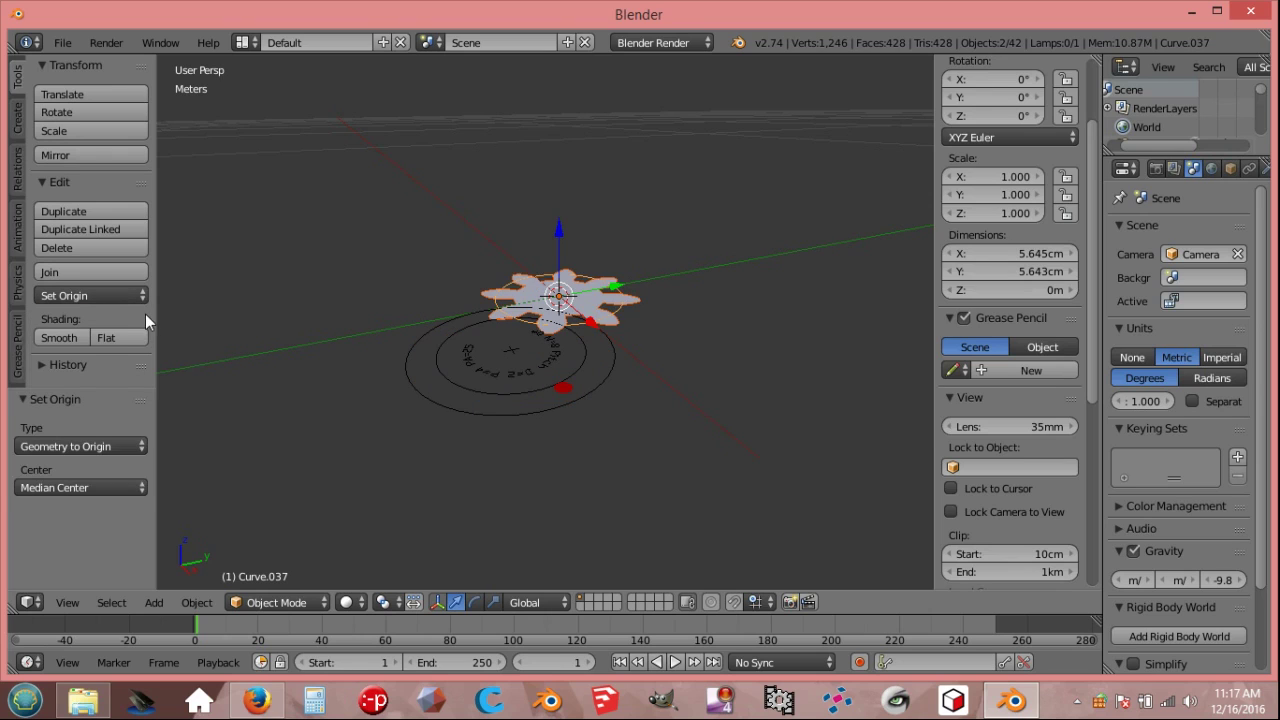
Invert the selection, delete all other imported objects, and hide the 8-tooth gear
click(112, 603)
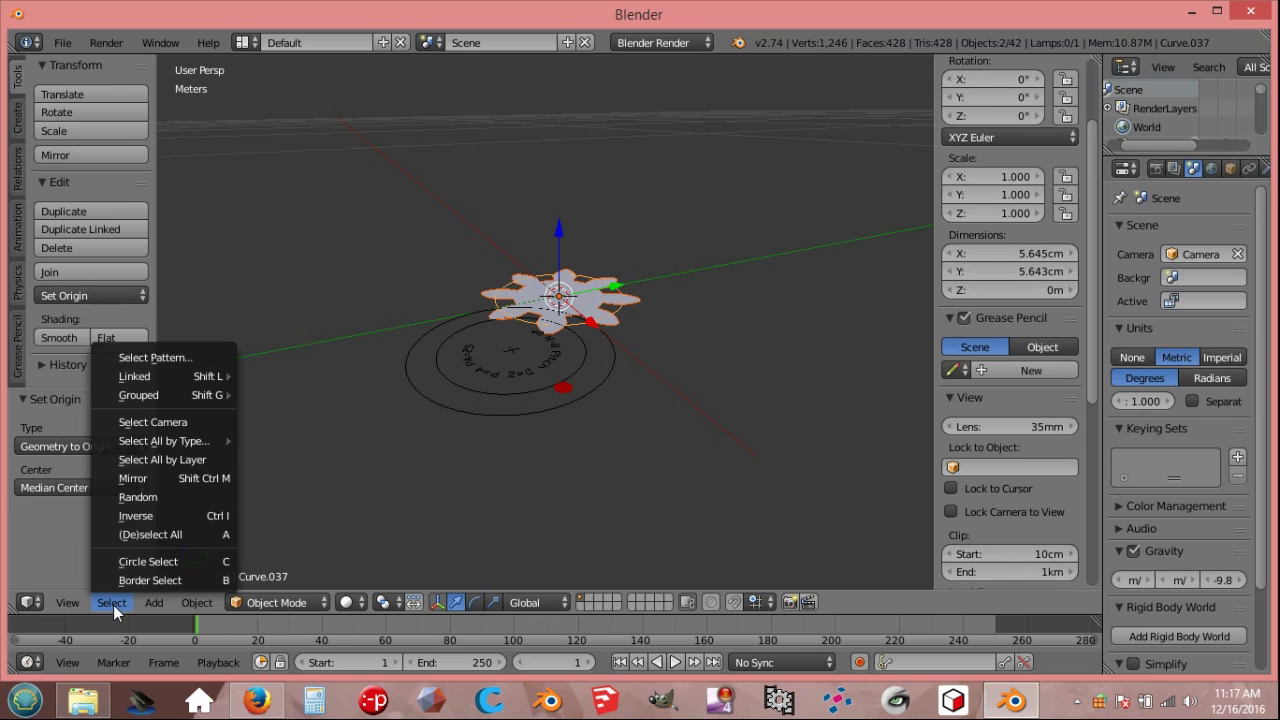
click(161, 515)
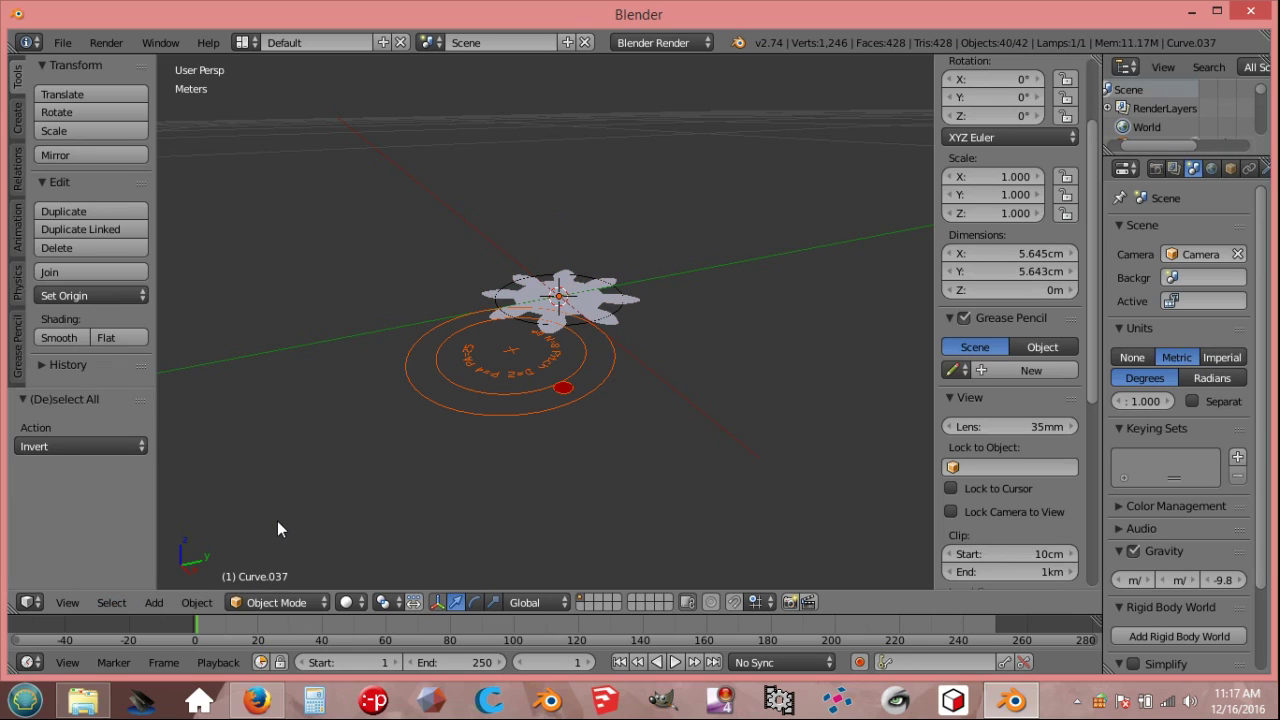
key(x)
click(250, 522)
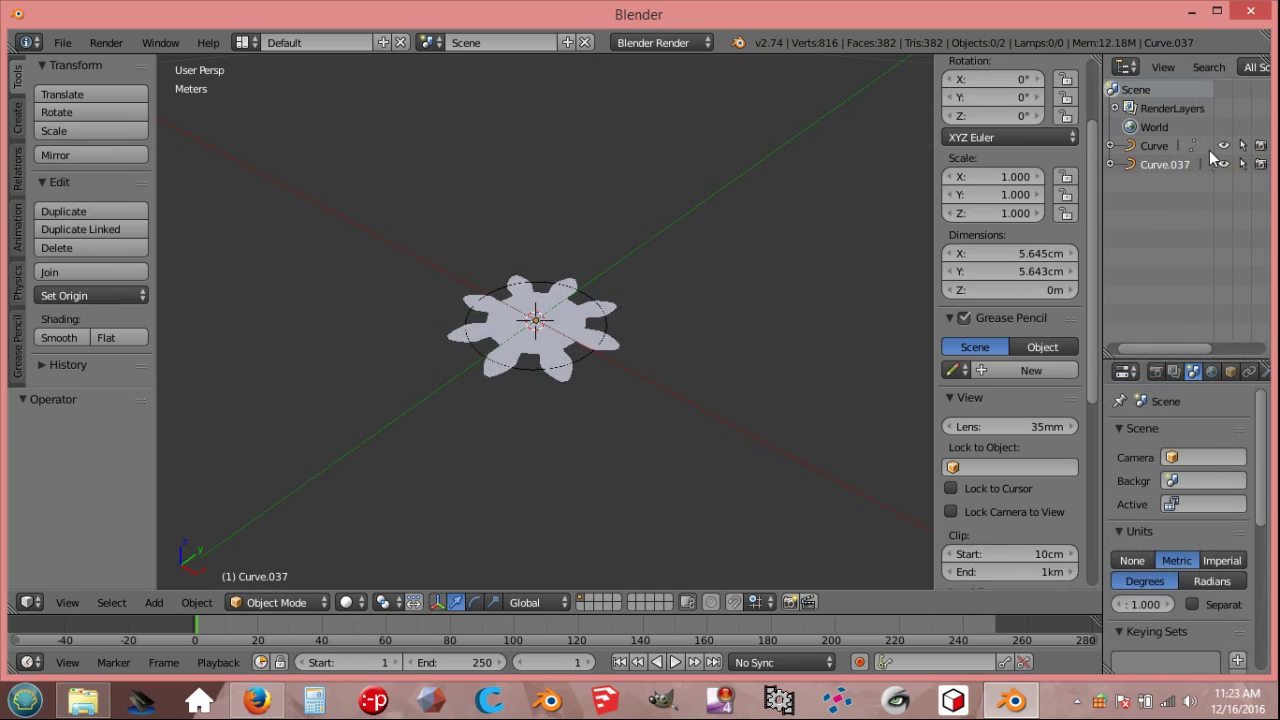
click(1223, 146)
Hide the small gear's circle, import gg_gear-16.svg, and select its gear outline
click(1223, 164)
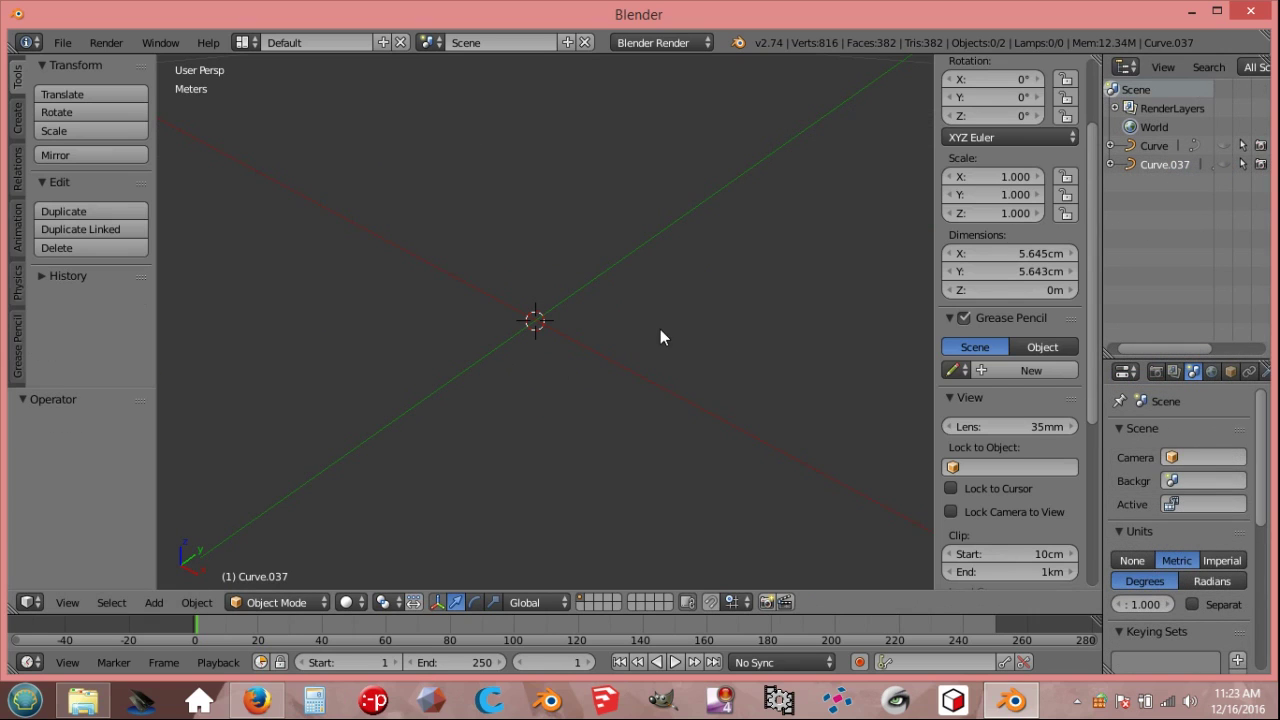
click(66, 41)
mouse_move(118, 383)
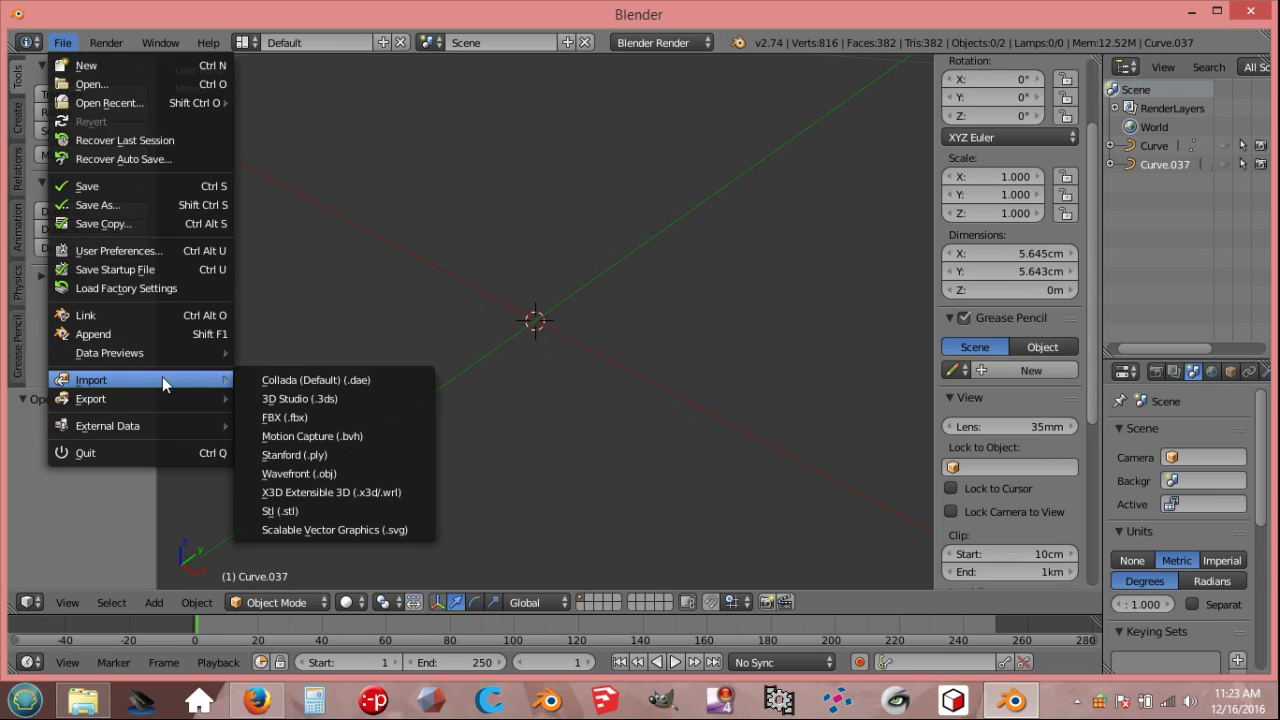
click(334, 529)
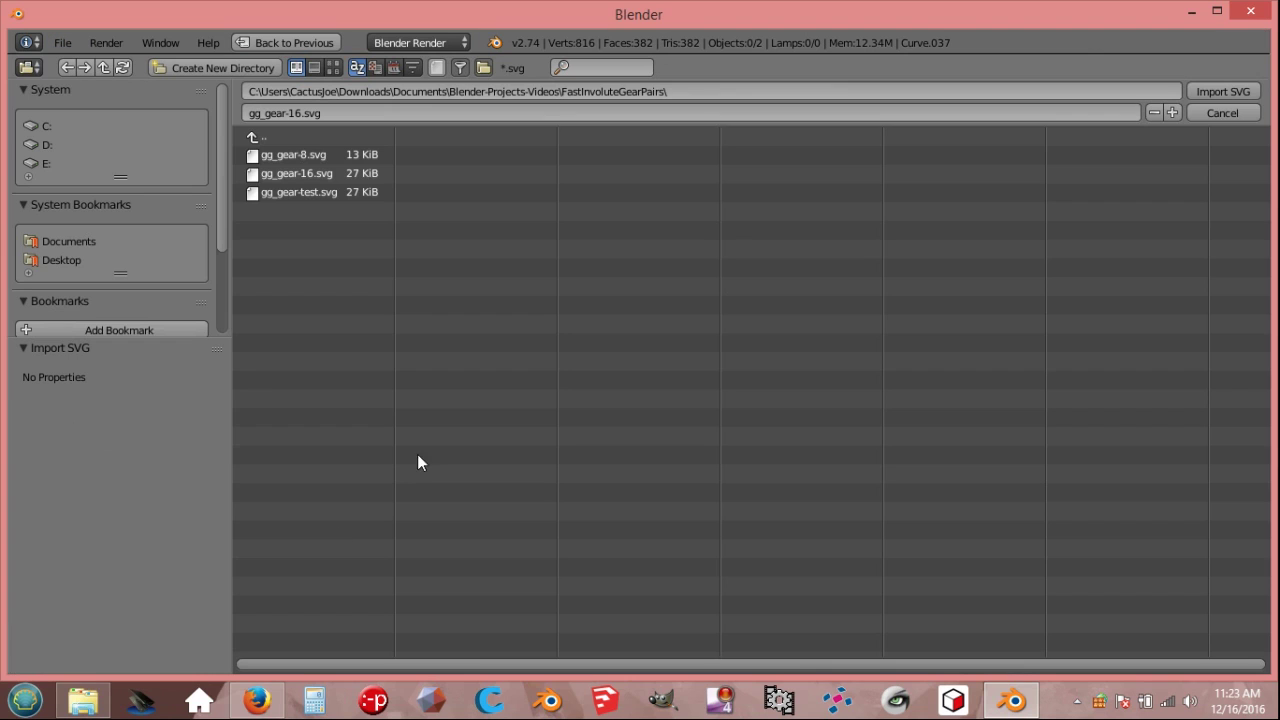
click(327, 172)
click(1208, 90)
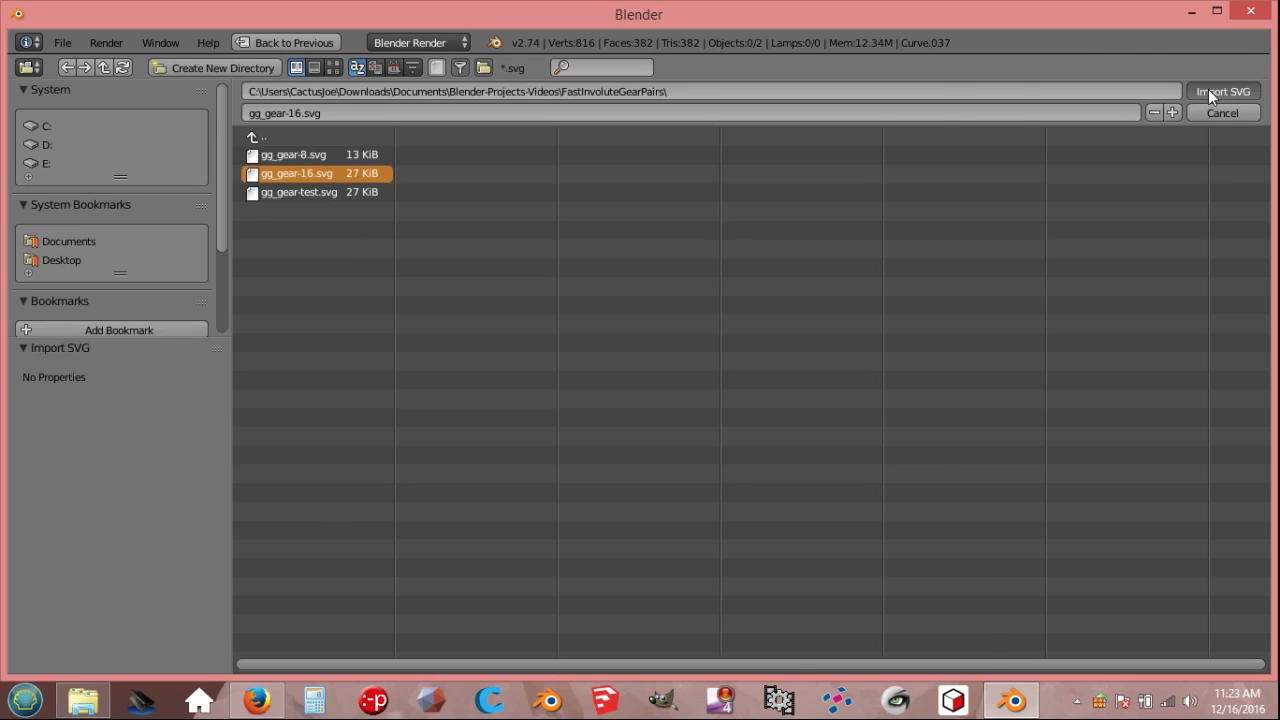
scroll(628, 349, down, 2)
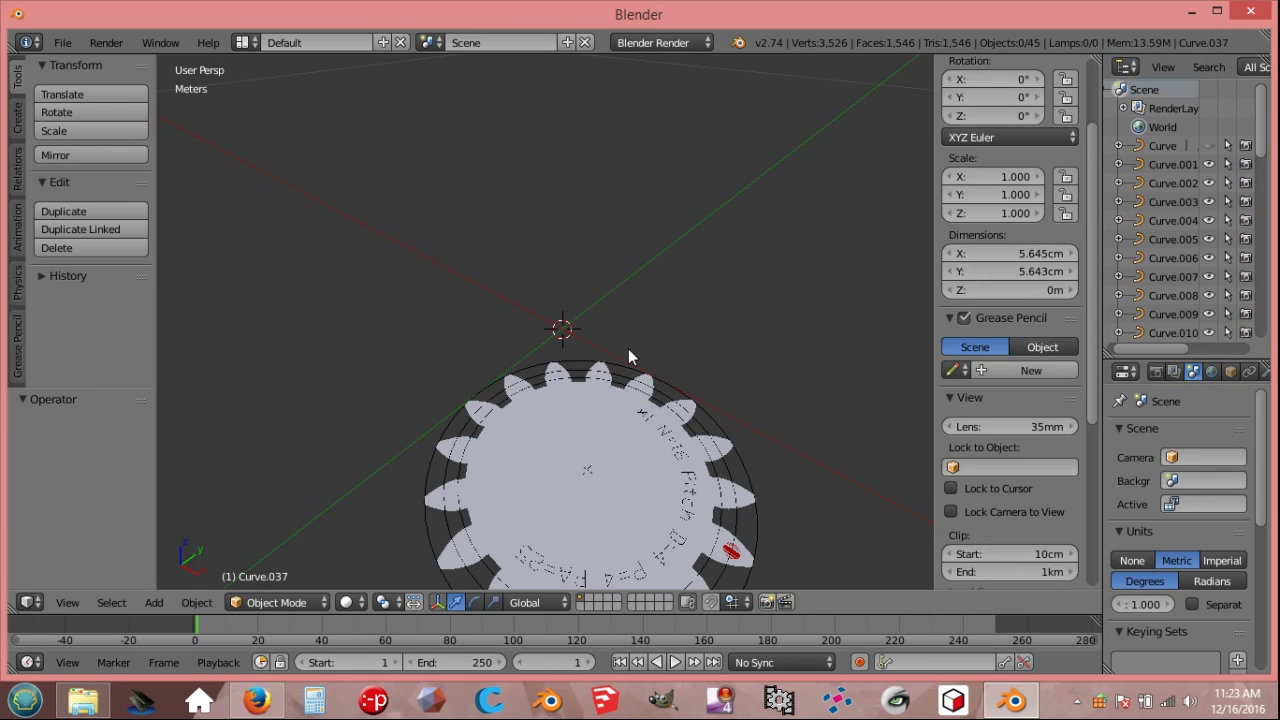
right_click(519, 464)
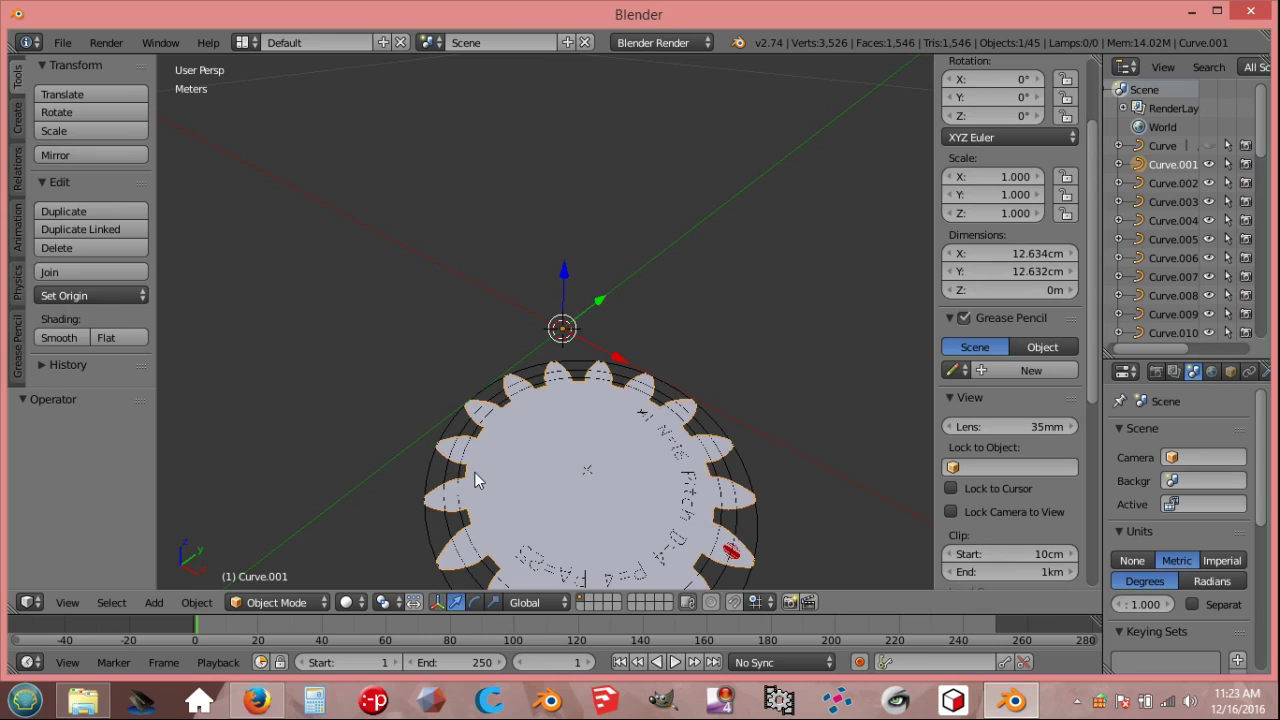
Set the 16-tooth gear curves' origin to geometry, then invert selection and delete the other 41 objects
shift+right_click(448, 479)
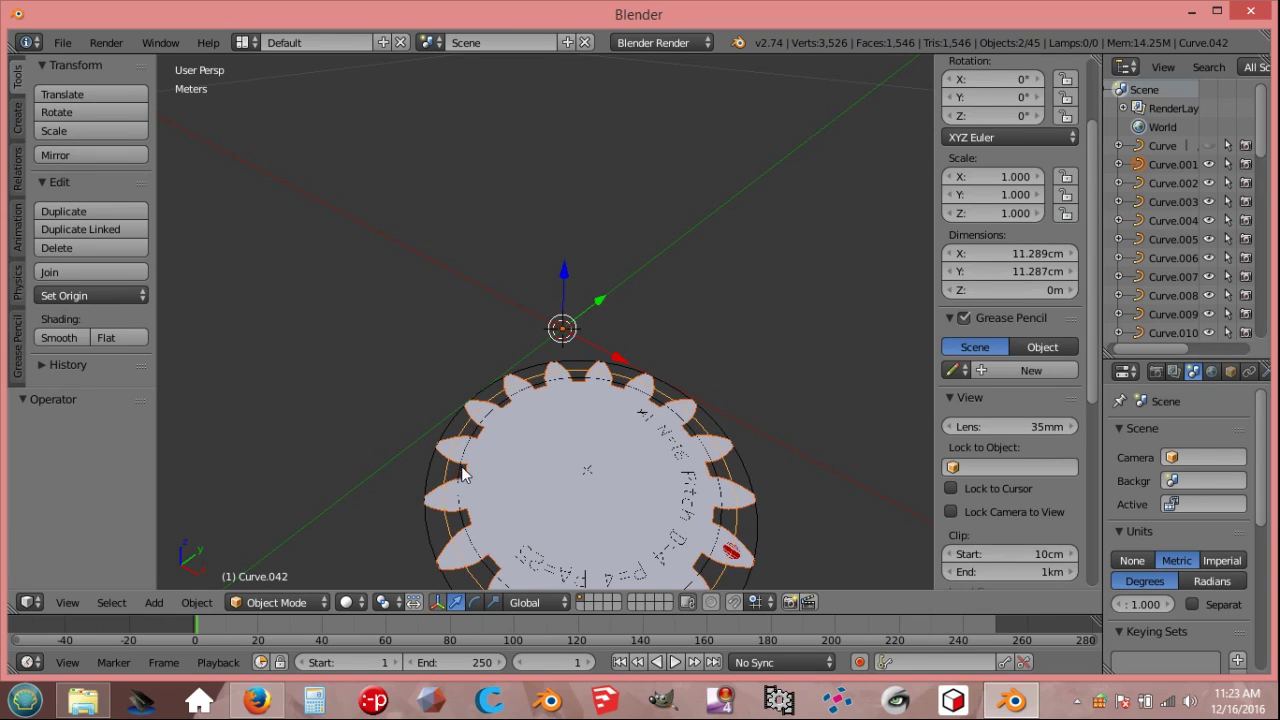
click(141, 294)
click(132, 320)
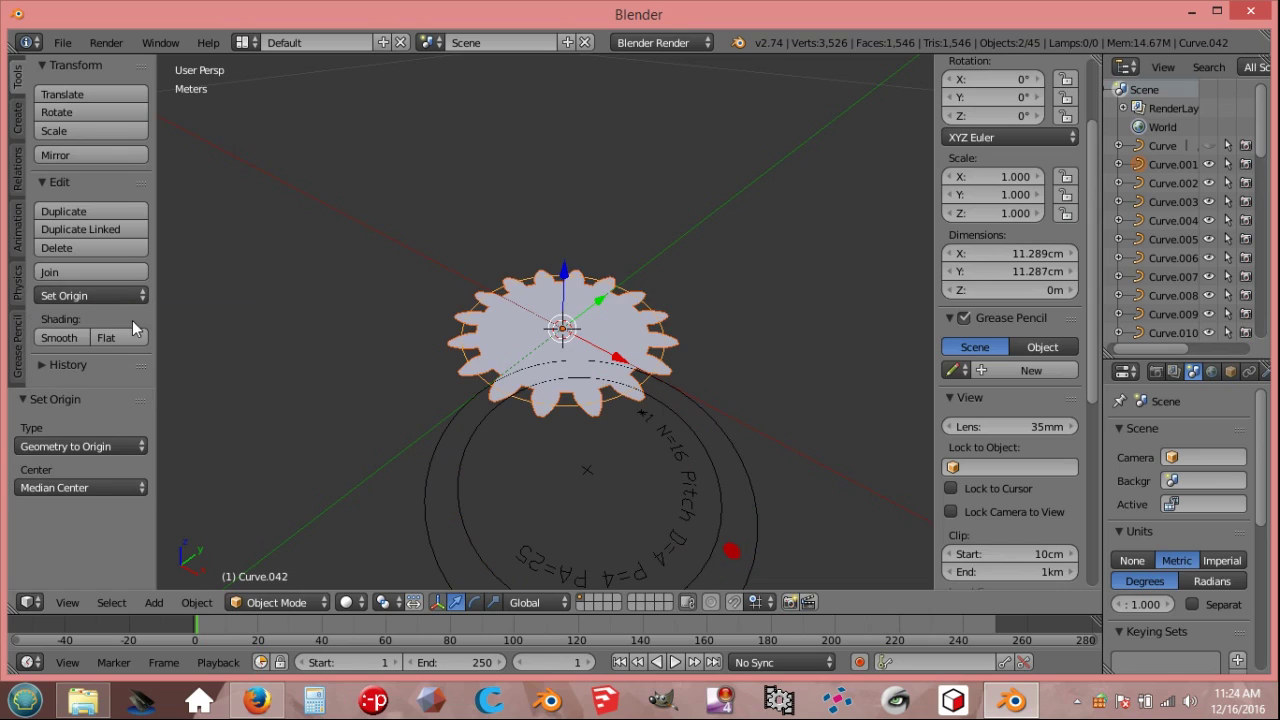
click(118, 600)
click(170, 516)
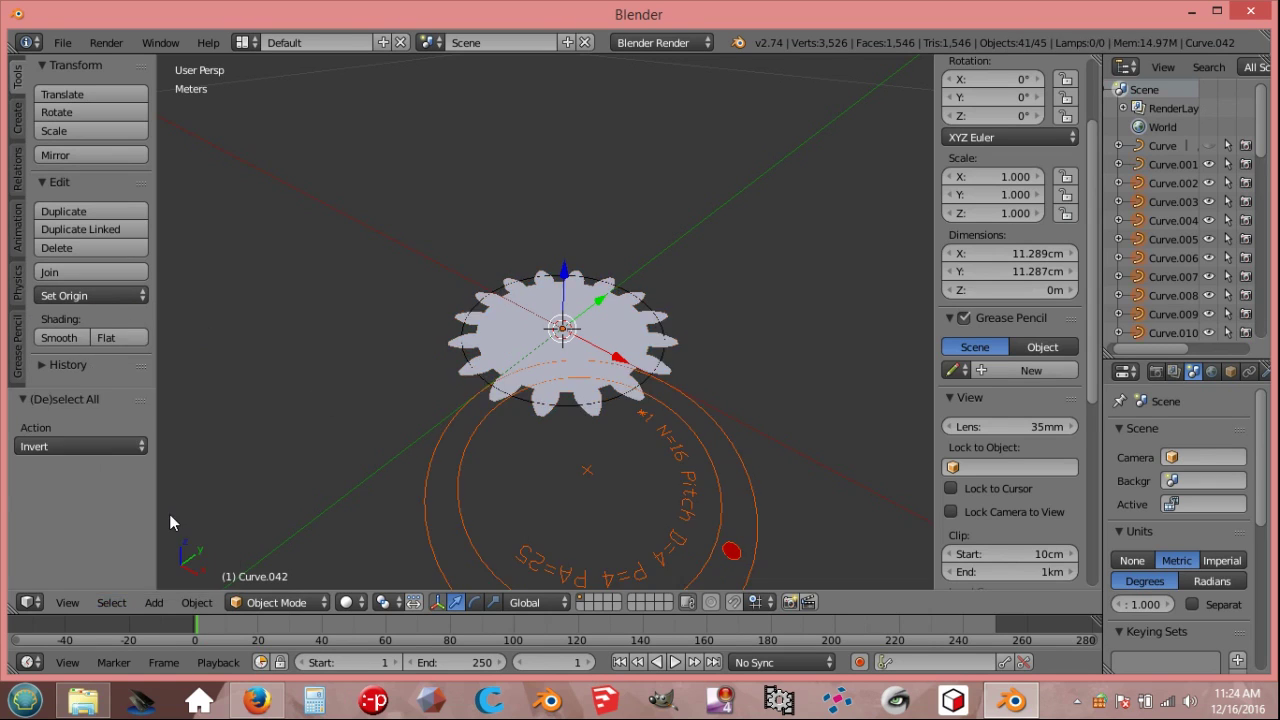
key(x)
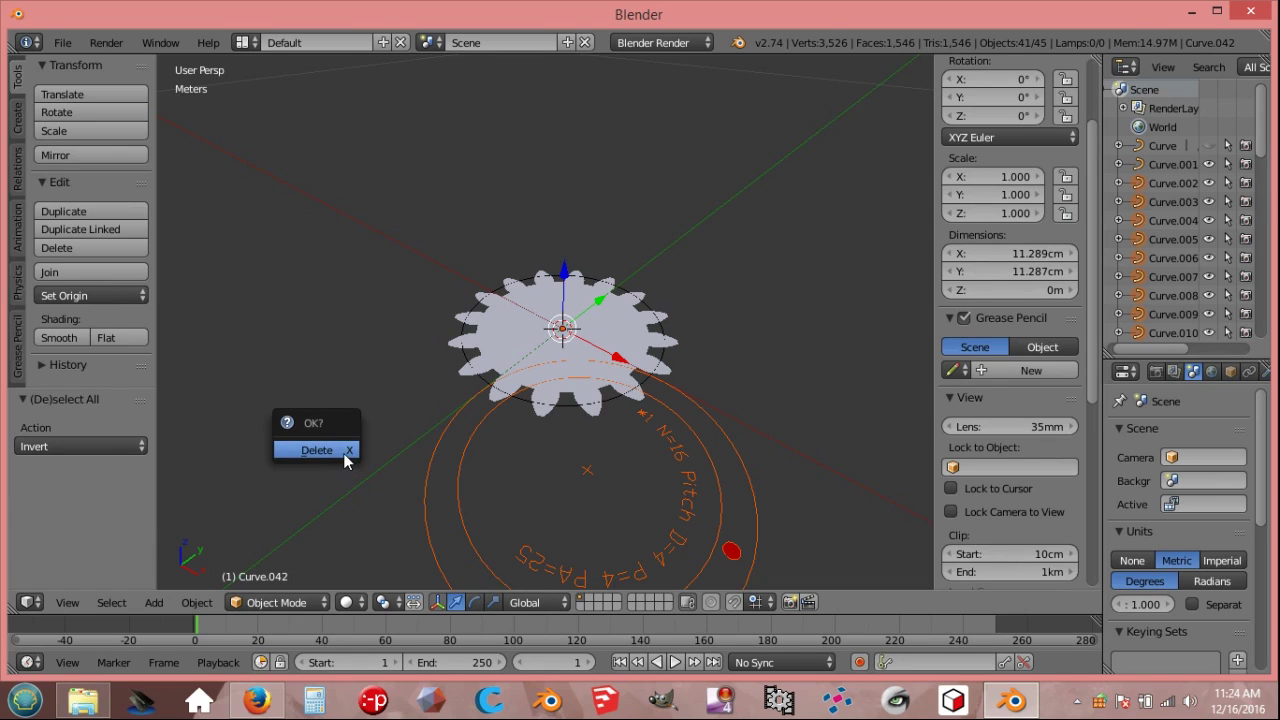
click(343, 453)
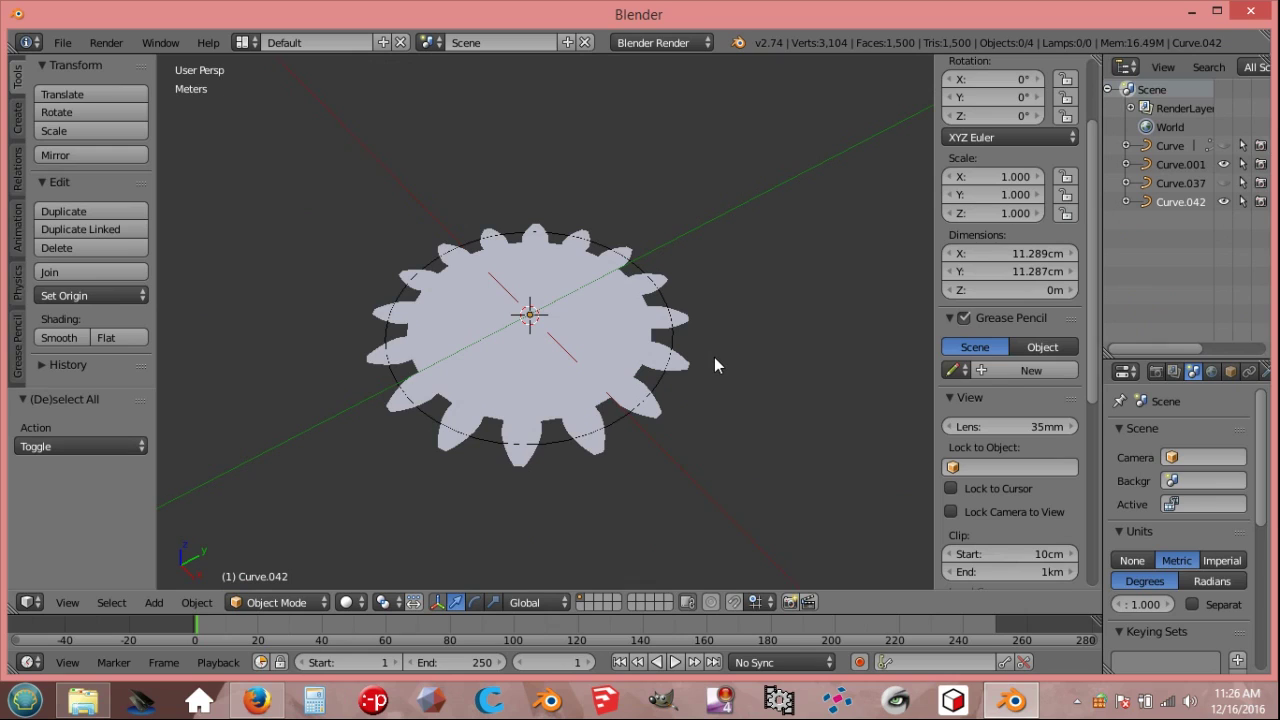
Unhide Curve.037, select the big gear's outer circle, and begin entering 11.289 in Calculator
click(1223, 183)
right_click(672, 347)
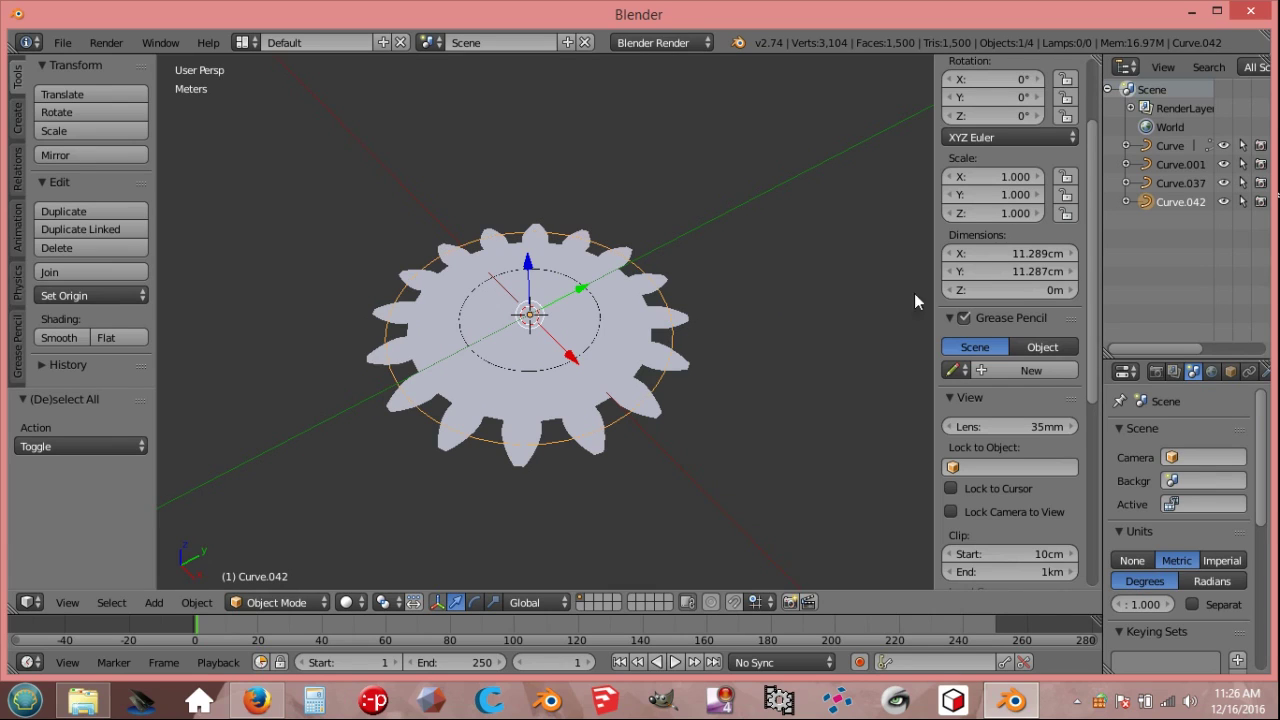
click(315, 700)
click(282, 305)
Enter the 16-tooth gear width 11.289 followed by plus in Calculator
click(282, 305)
click(353, 330)
click(316, 303)
click(317, 240)
click(355, 242)
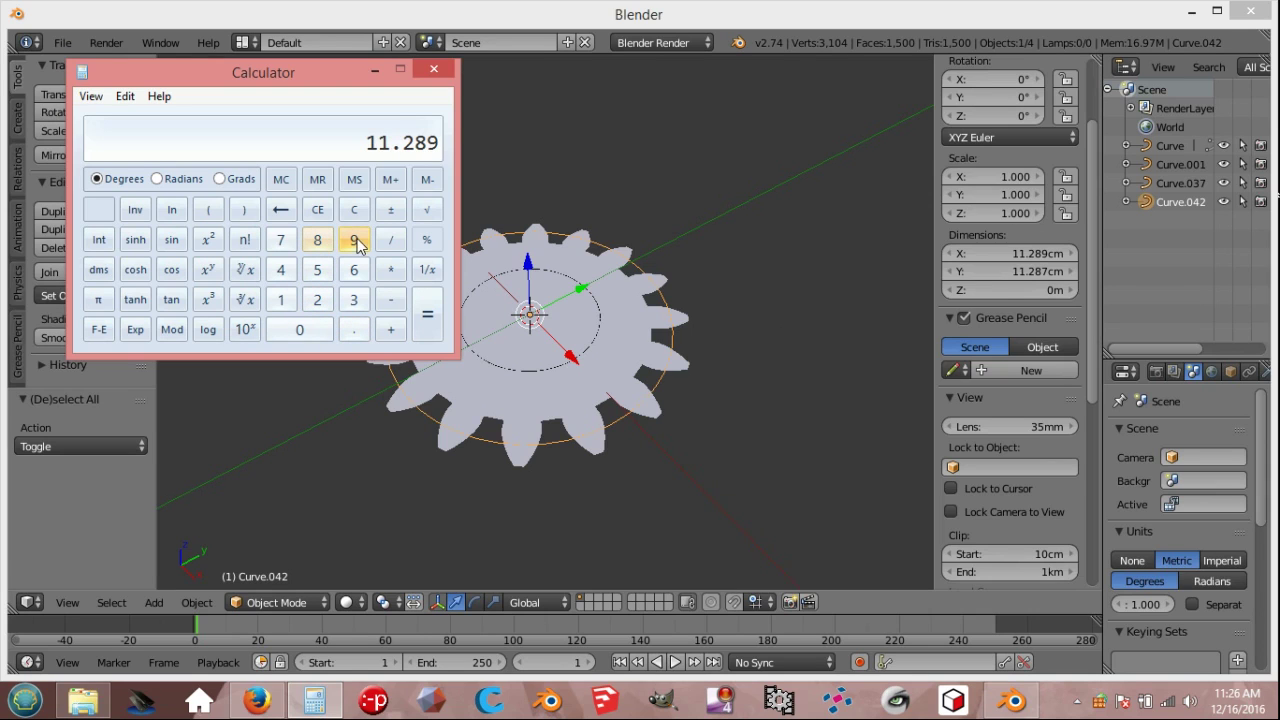
click(392, 331)
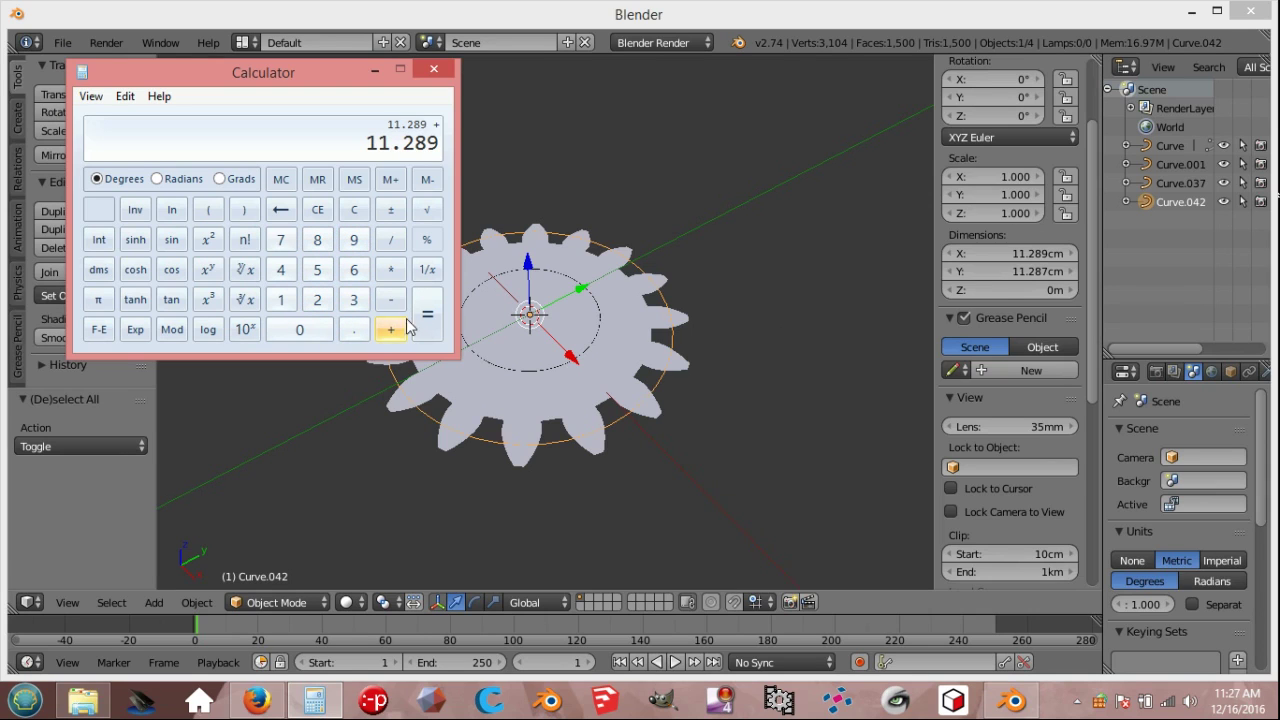
Read the small gear's width and add 5.645 for a total of 16.934
right_click(598, 316)
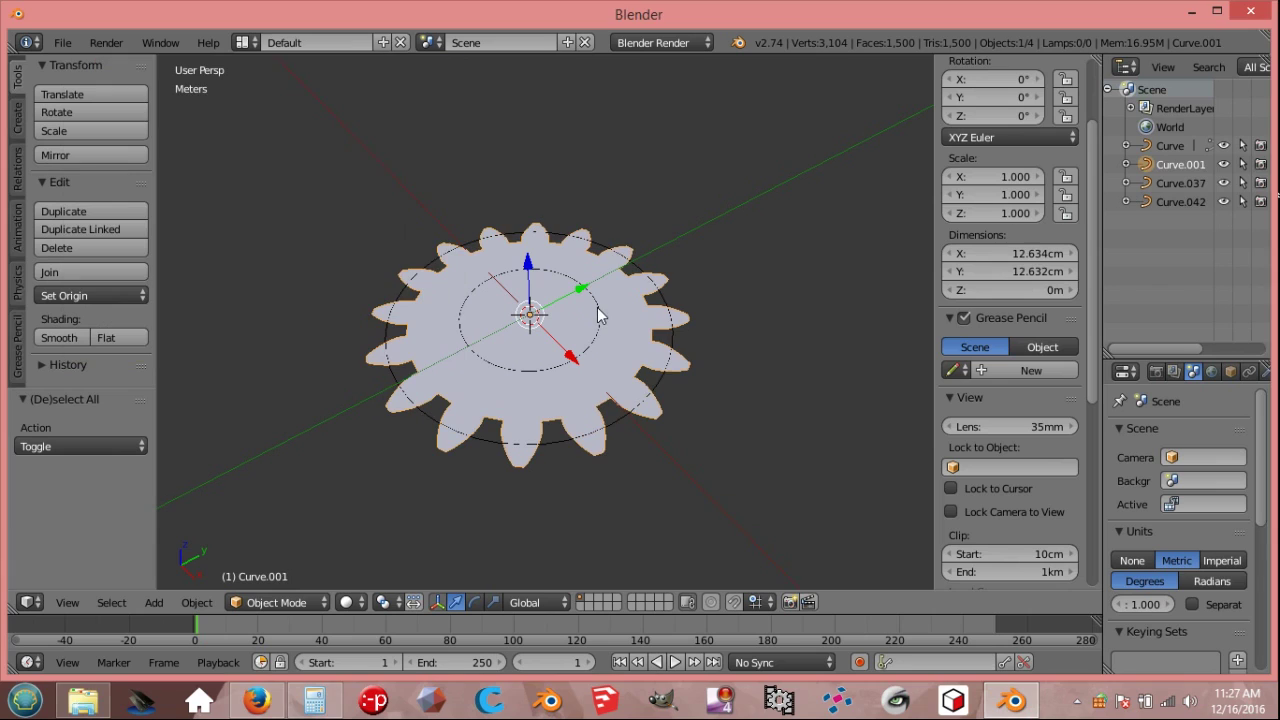
right_click(598, 317)
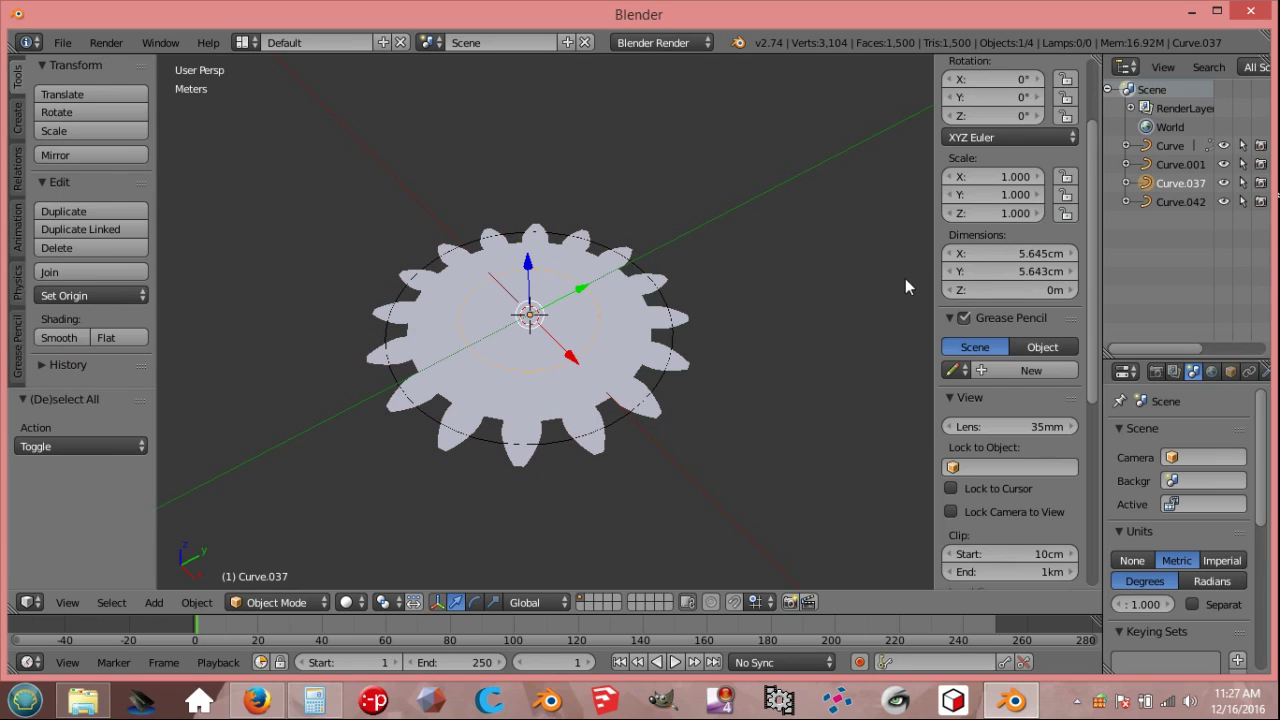
click(314, 700)
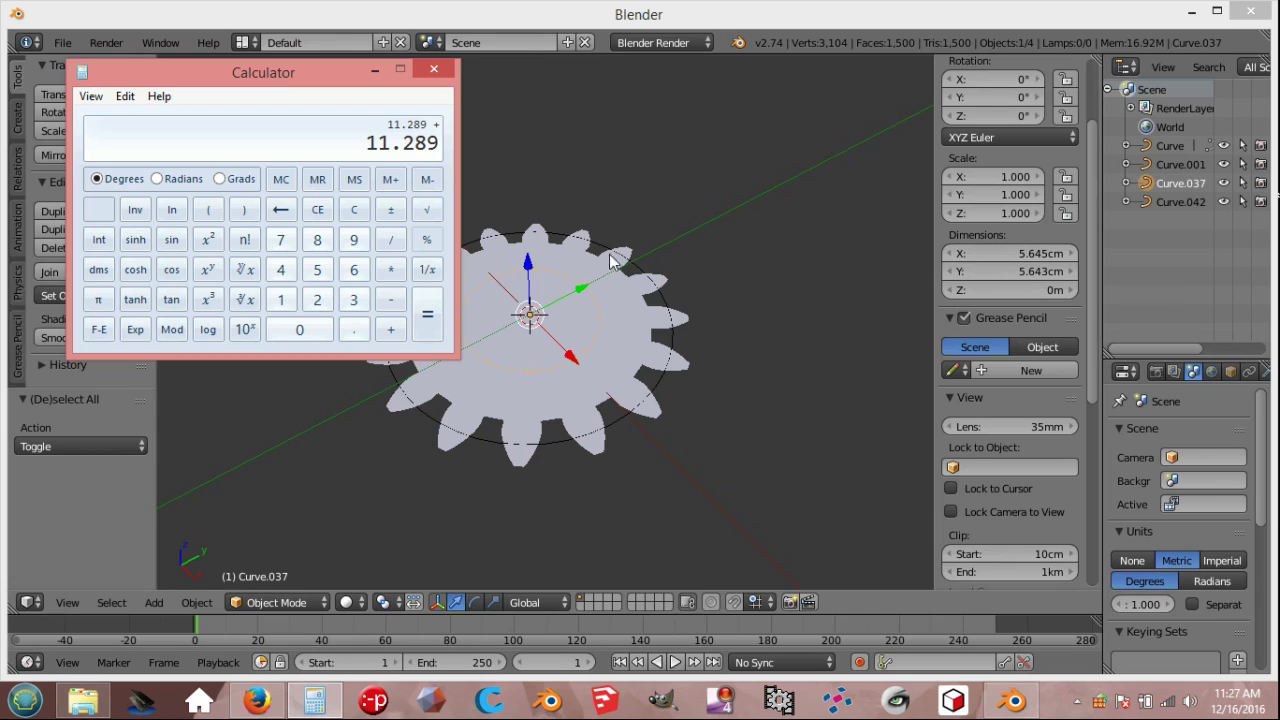
click(317, 269)
click(353, 329)
click(353, 269)
click(281, 269)
click(317, 269)
click(427, 314)
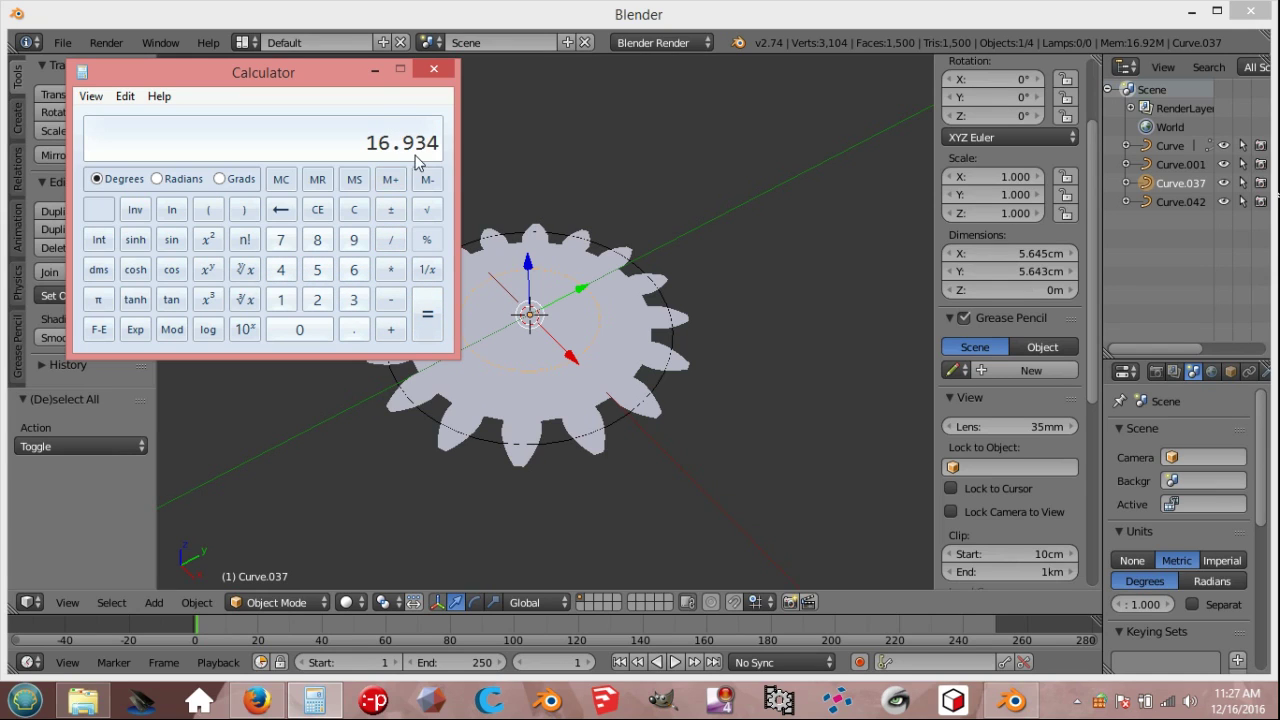
Divide 16.934 by 2 to get 8.467 and move the Calculator aside
click(390, 240)
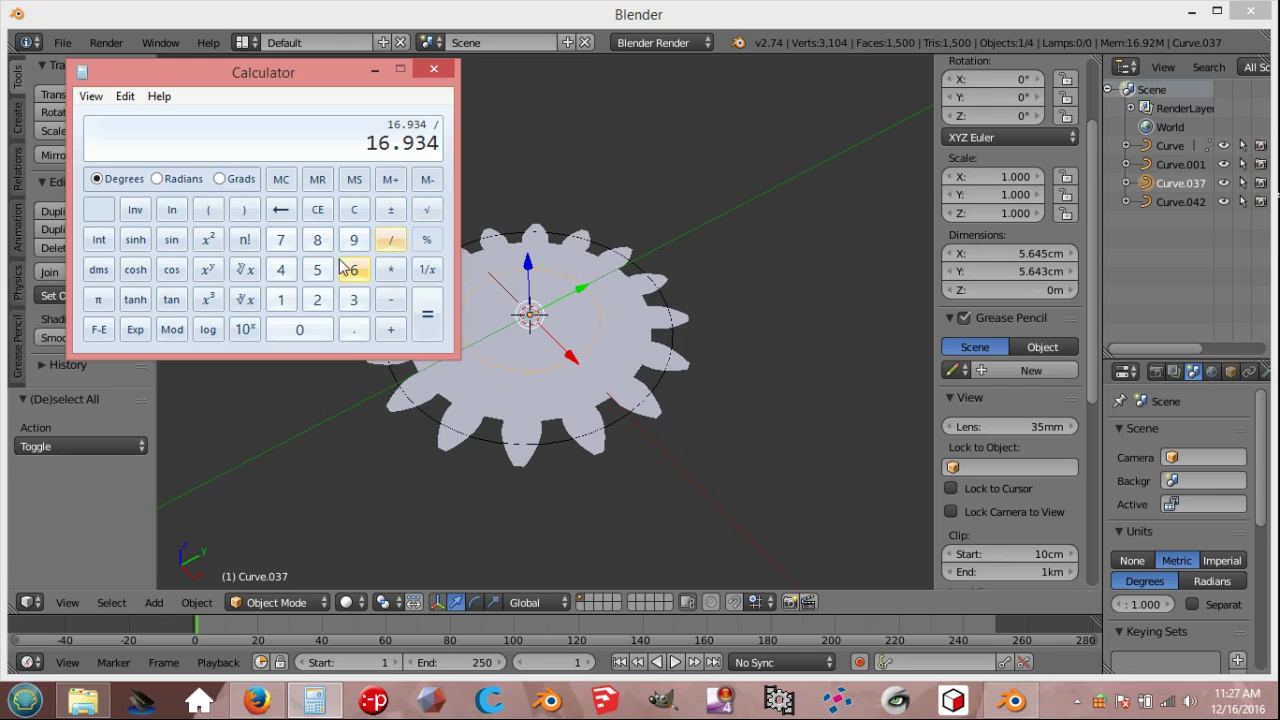
click(317, 300)
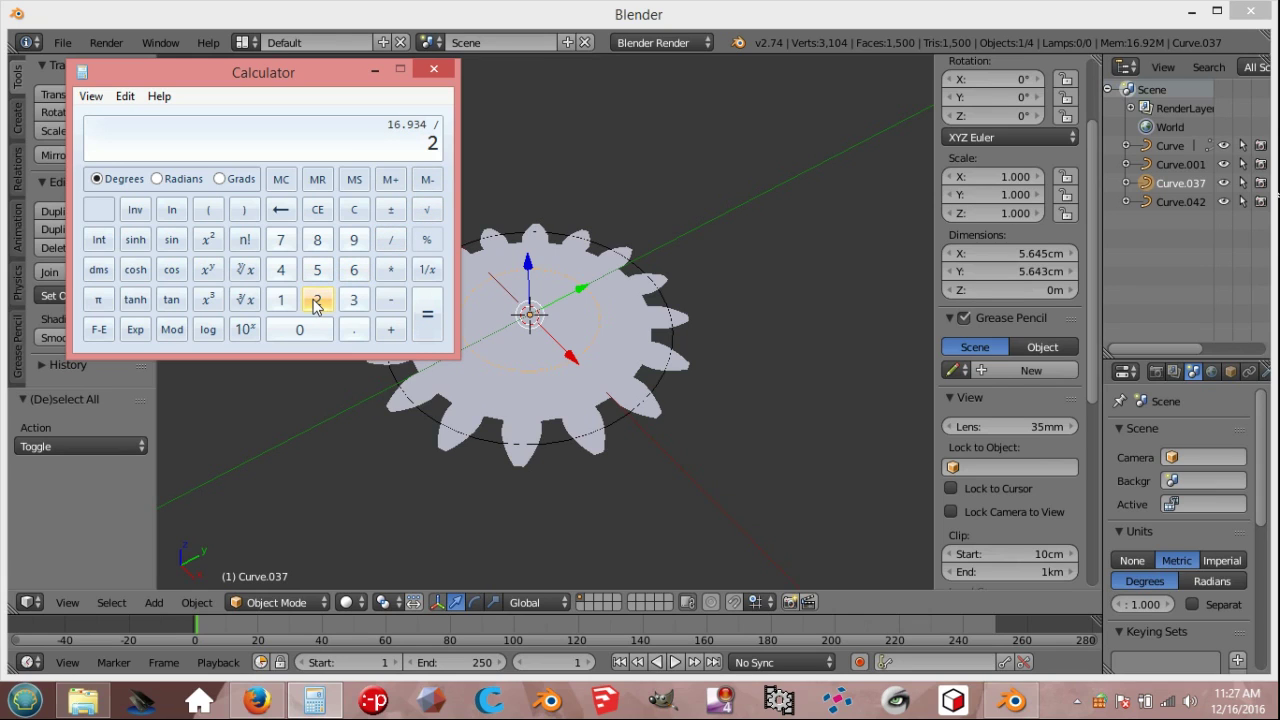
click(422, 315)
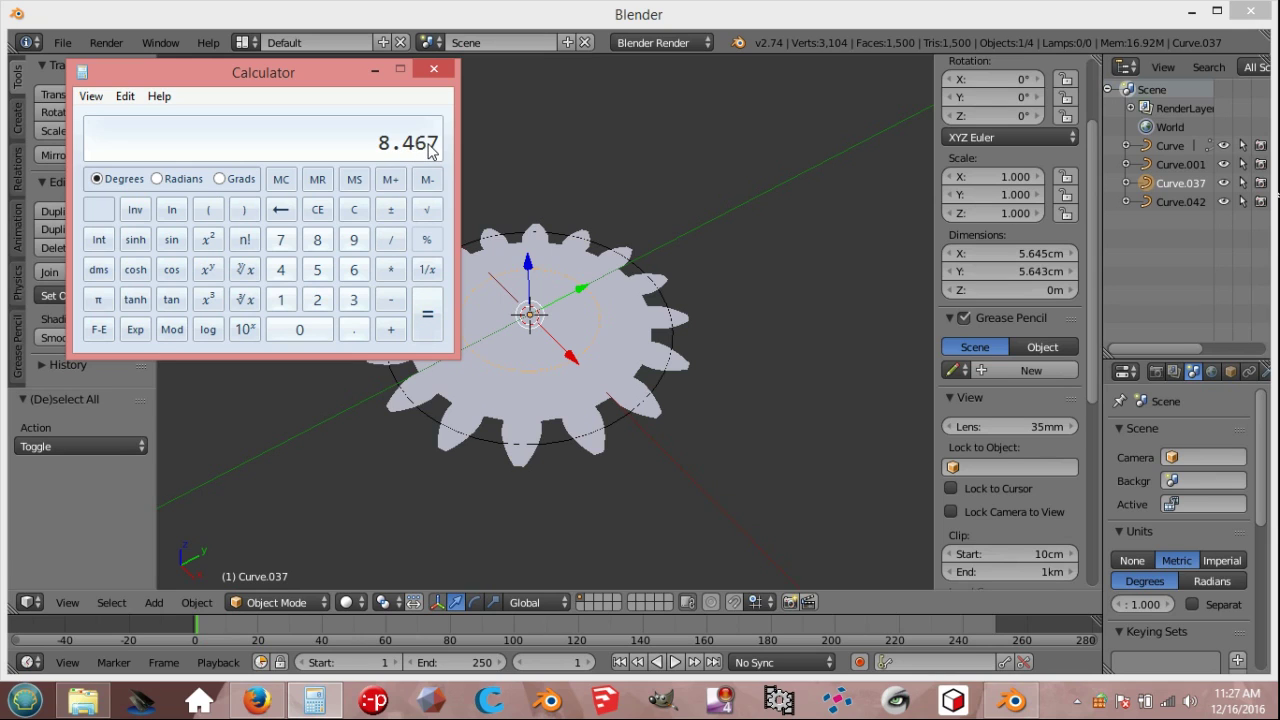
drag(323, 82, 286, 107)
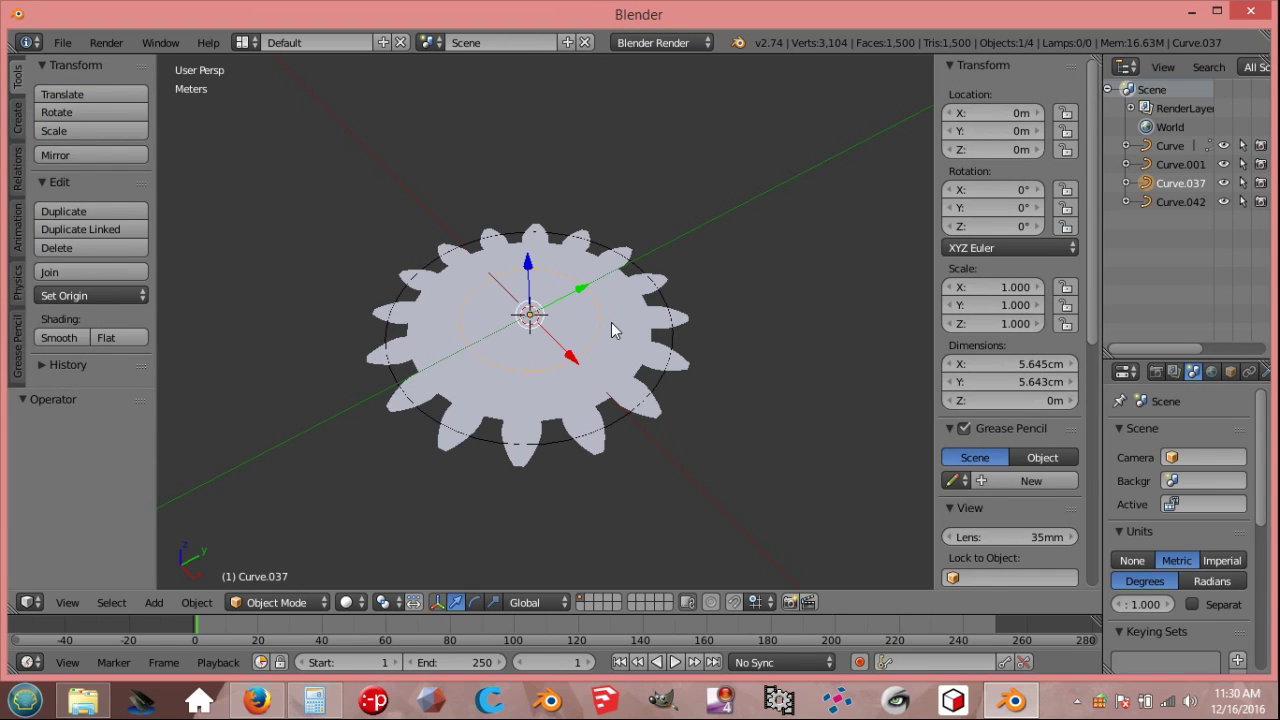
Delete circle curves Curve.037 and Curve.042, then select the small gear Curve
shift+right_click(675, 341)
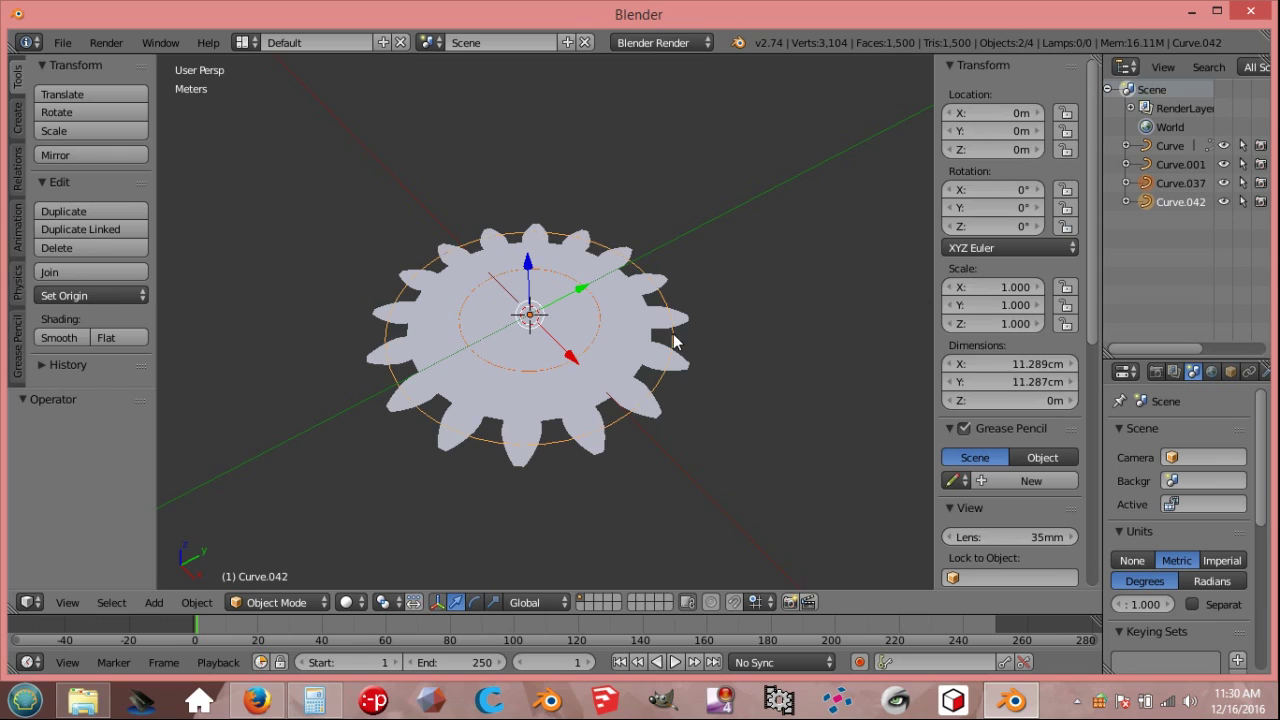
key(x)
click(596, 369)
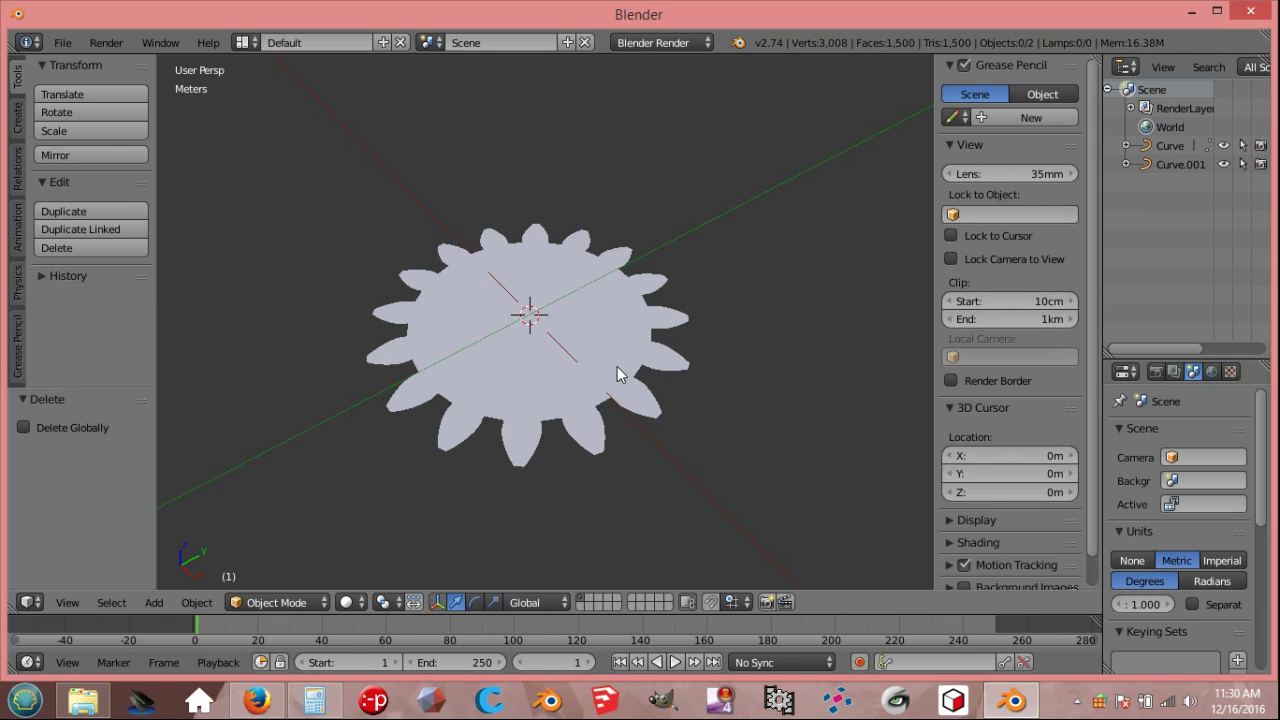
click(1147, 148)
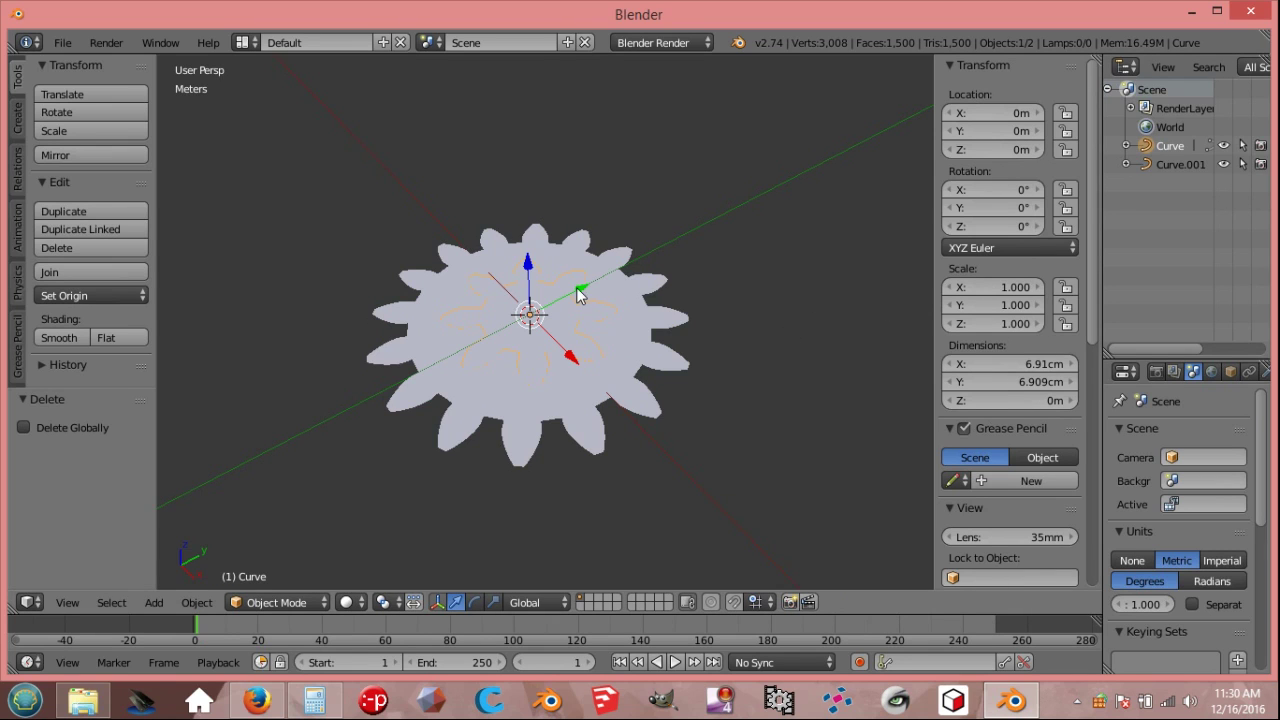
Set the small gear Curve's Y location to 8.47 cm and switch to top view
drag(583, 292, 688, 234)
click(1006, 131)
click(989, 131)
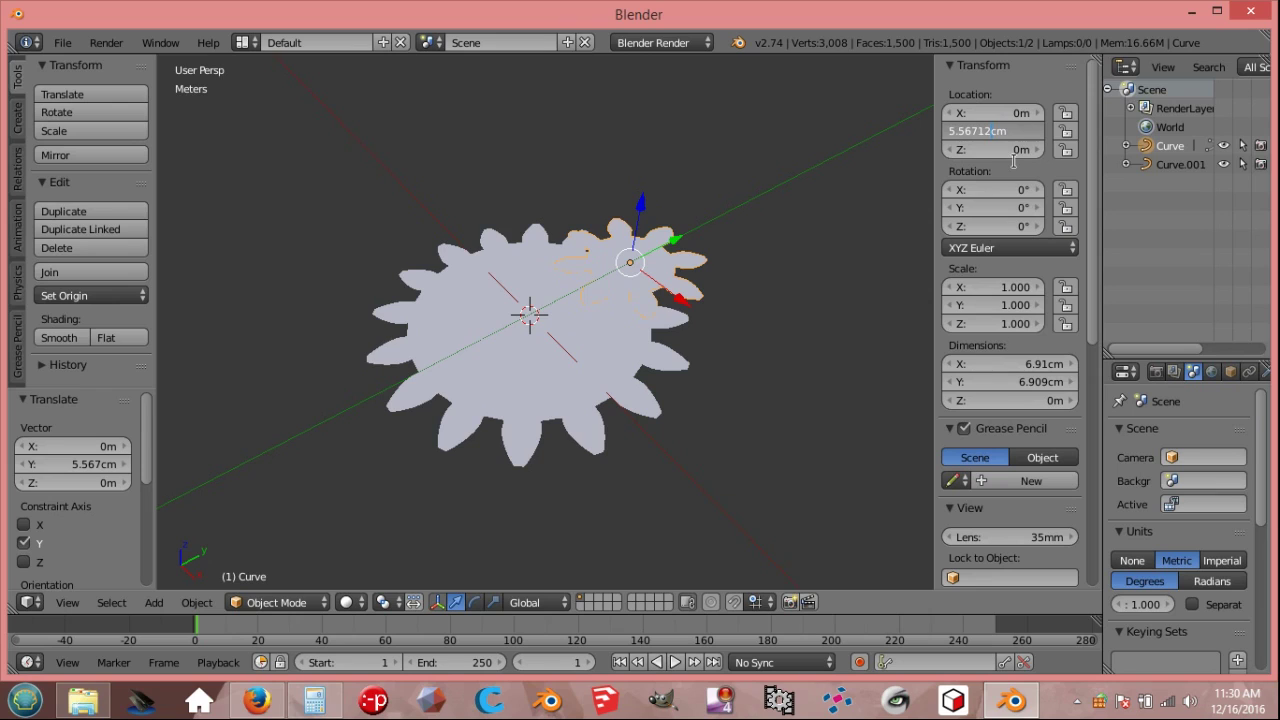
key(BackSpace)
key(BackSpace)
key(BackSpace)
key(BackSpace)
key(BackSpace)
key(BackSpace)
text(8.47)
key(Return)
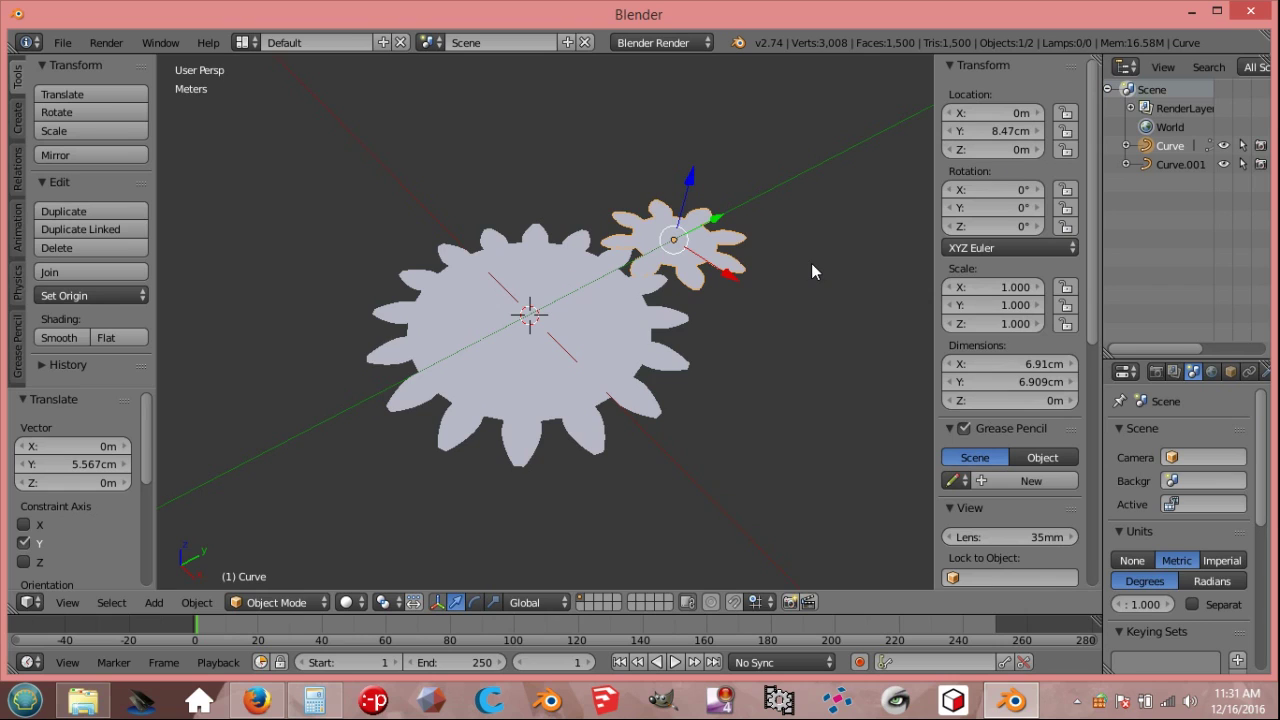
key(KP_7)
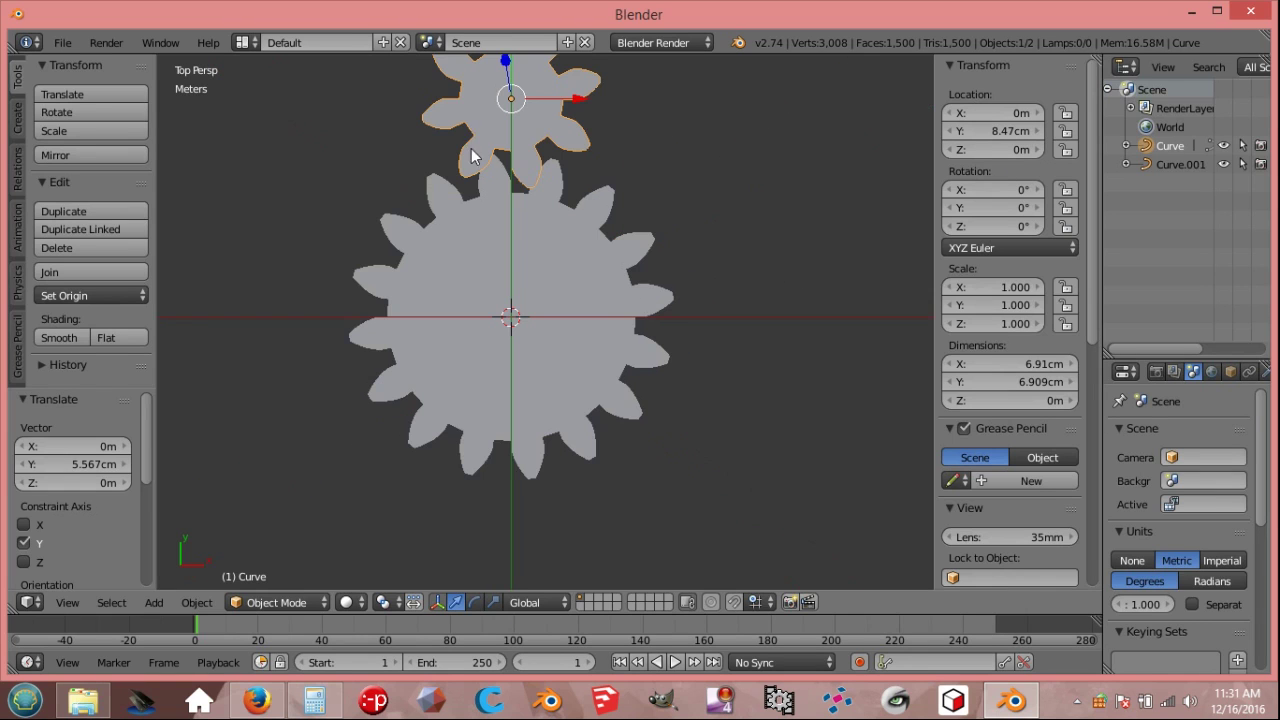
In orthographic top view, rotate the small gear -4.513° about Z so its teeth interlock with the large gear
key(KP_5)
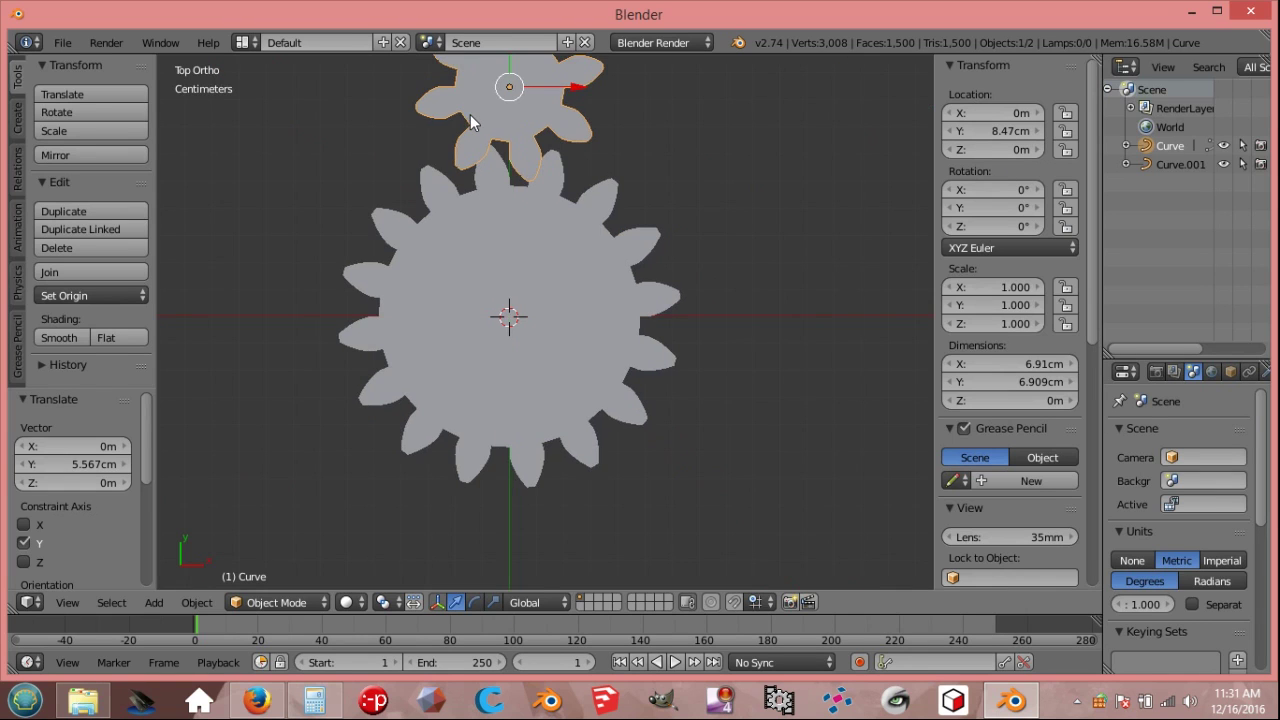
scroll(485, 66, up, 5)
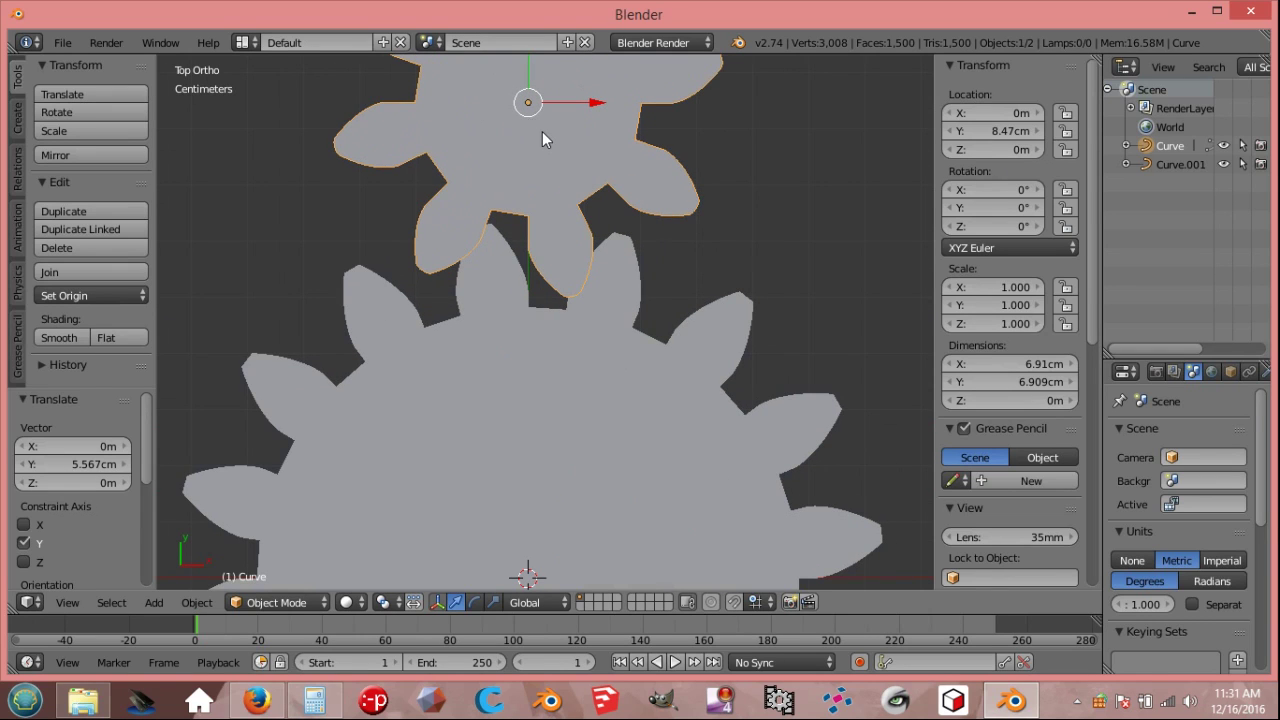
key(r)
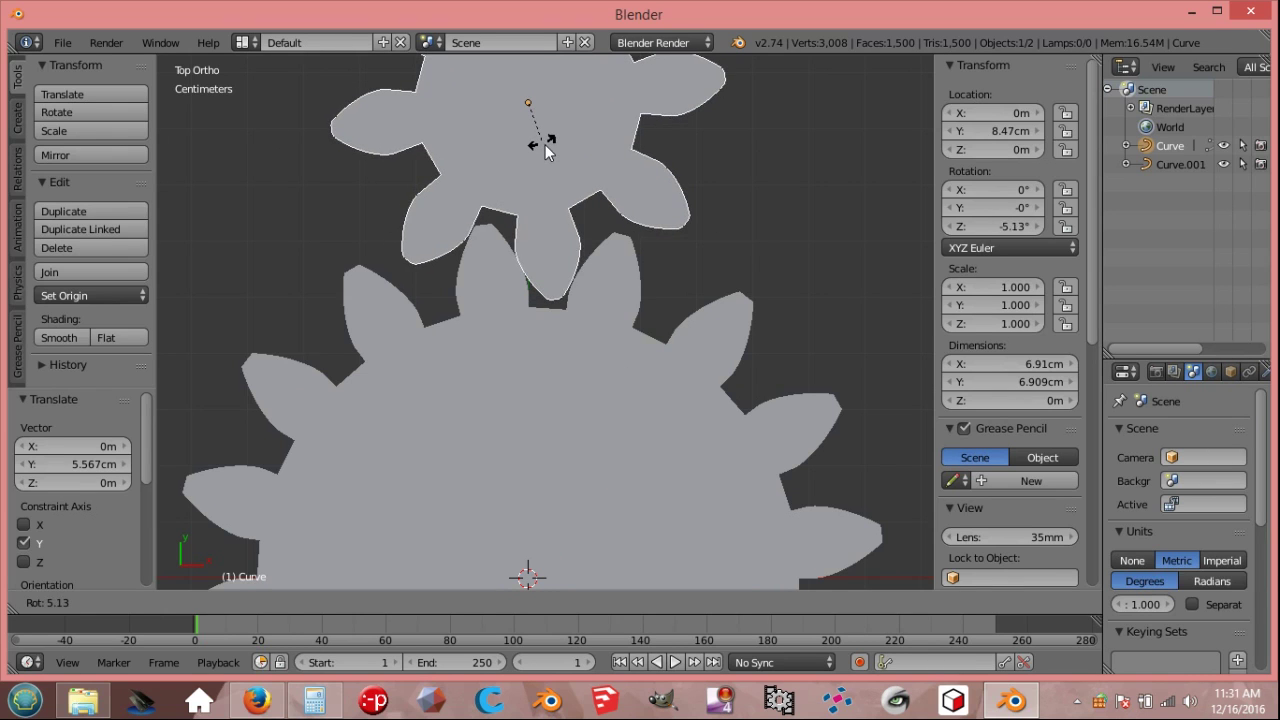
click(546, 150)
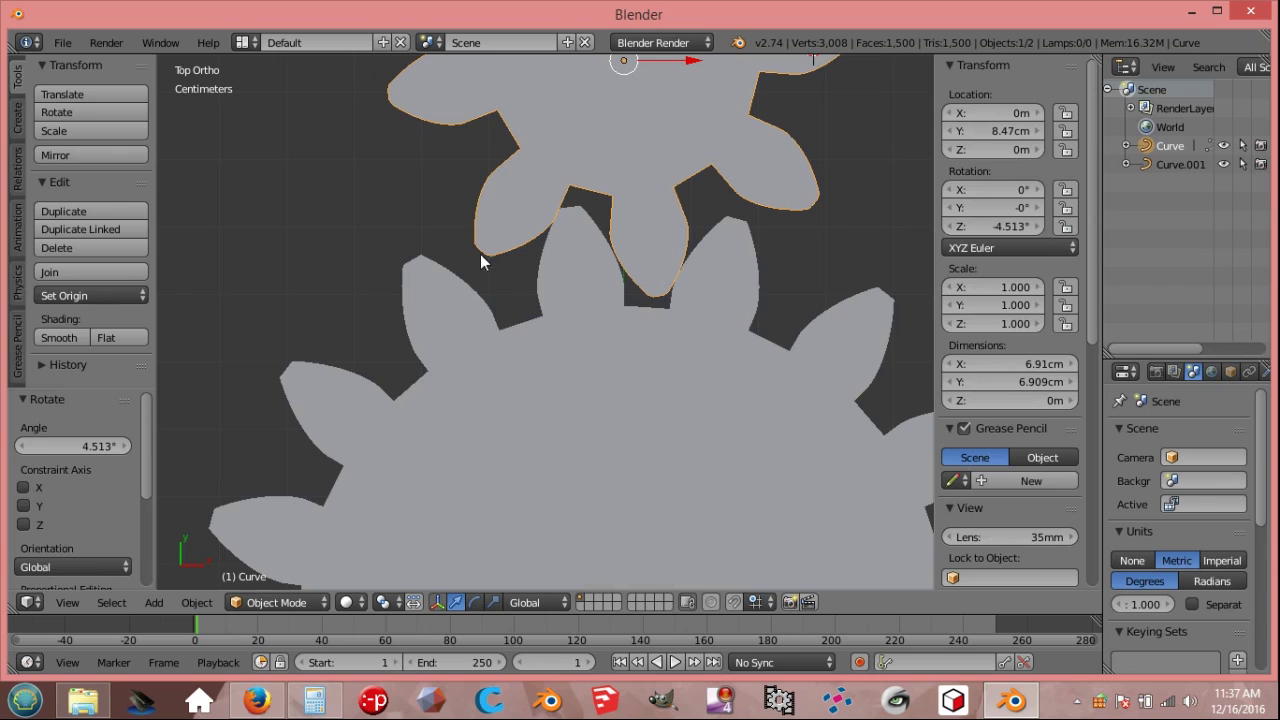
Convert the small gear Curve into a mesh, check it in Edit Mode, then select Curve.001
click(198, 603)
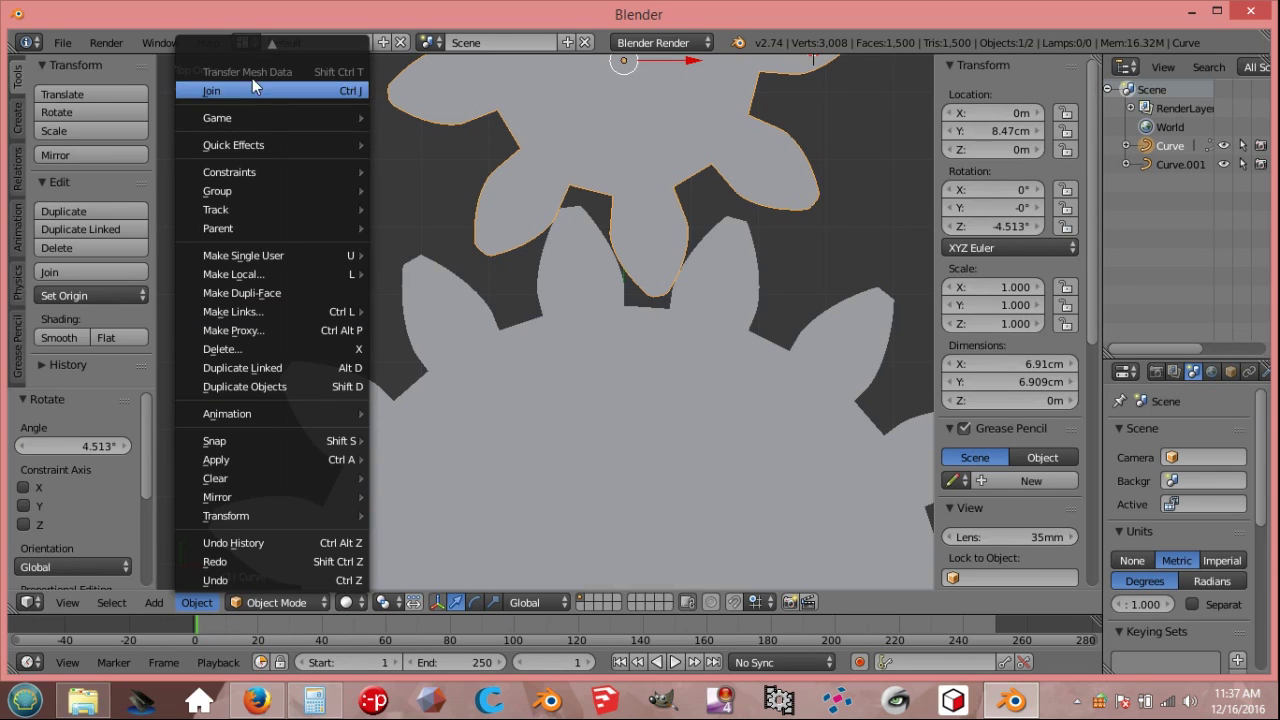
mouse_move(272, 36)
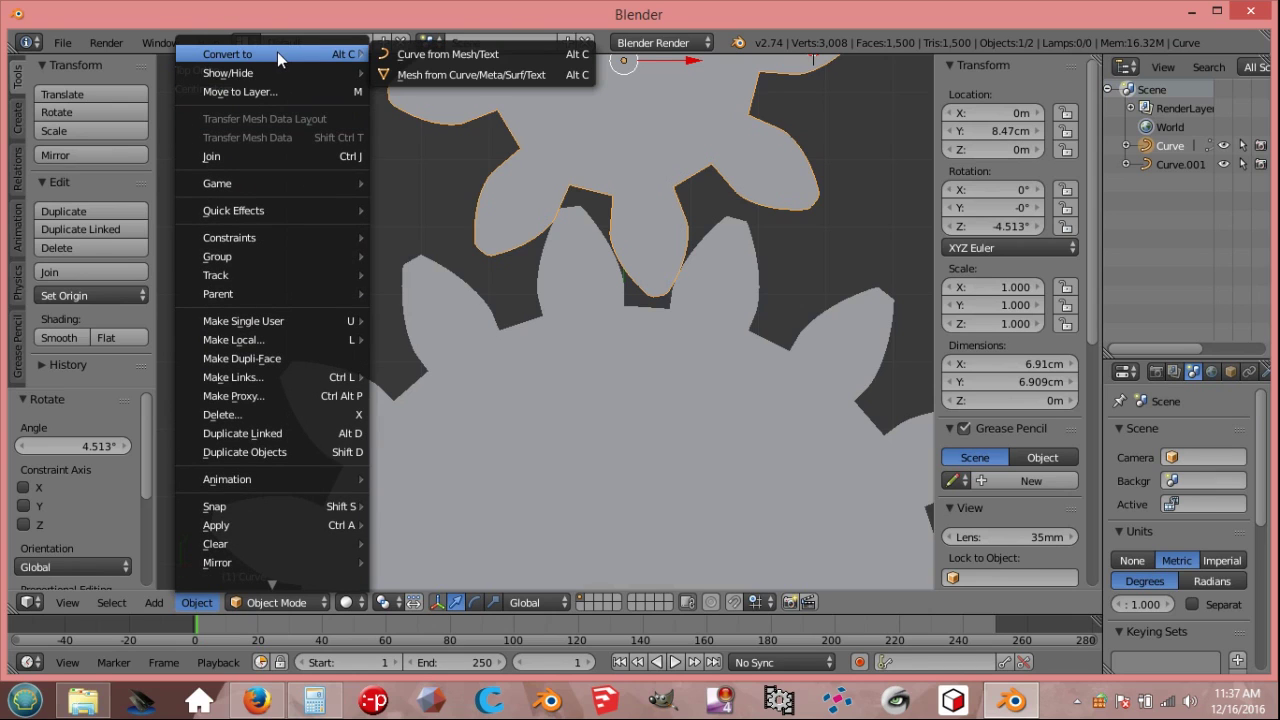
click(454, 75)
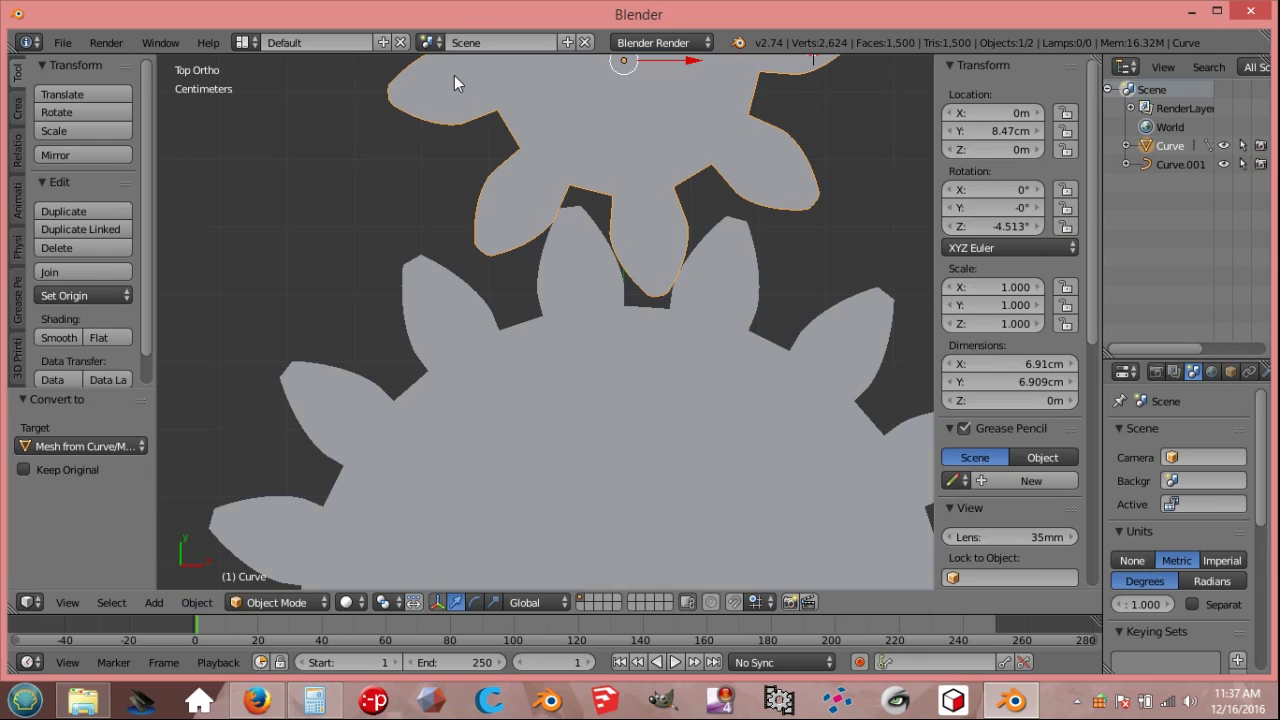
key(Tab)
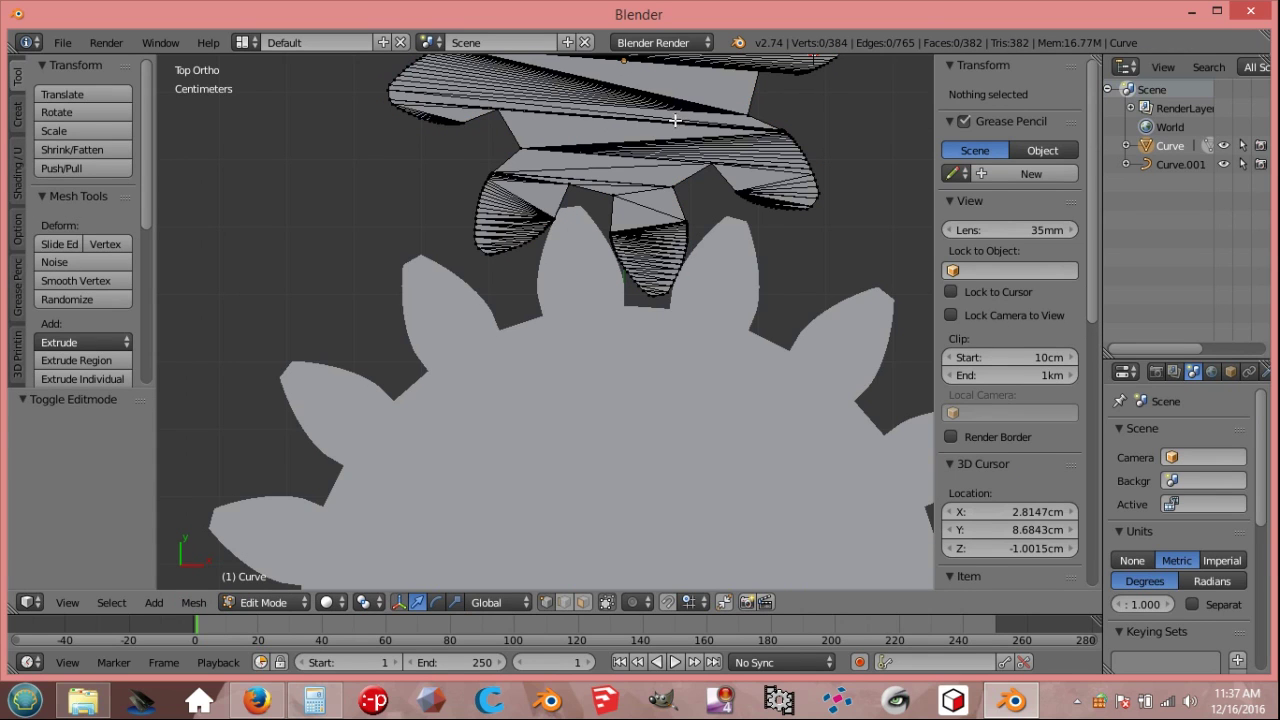
key(Tab)
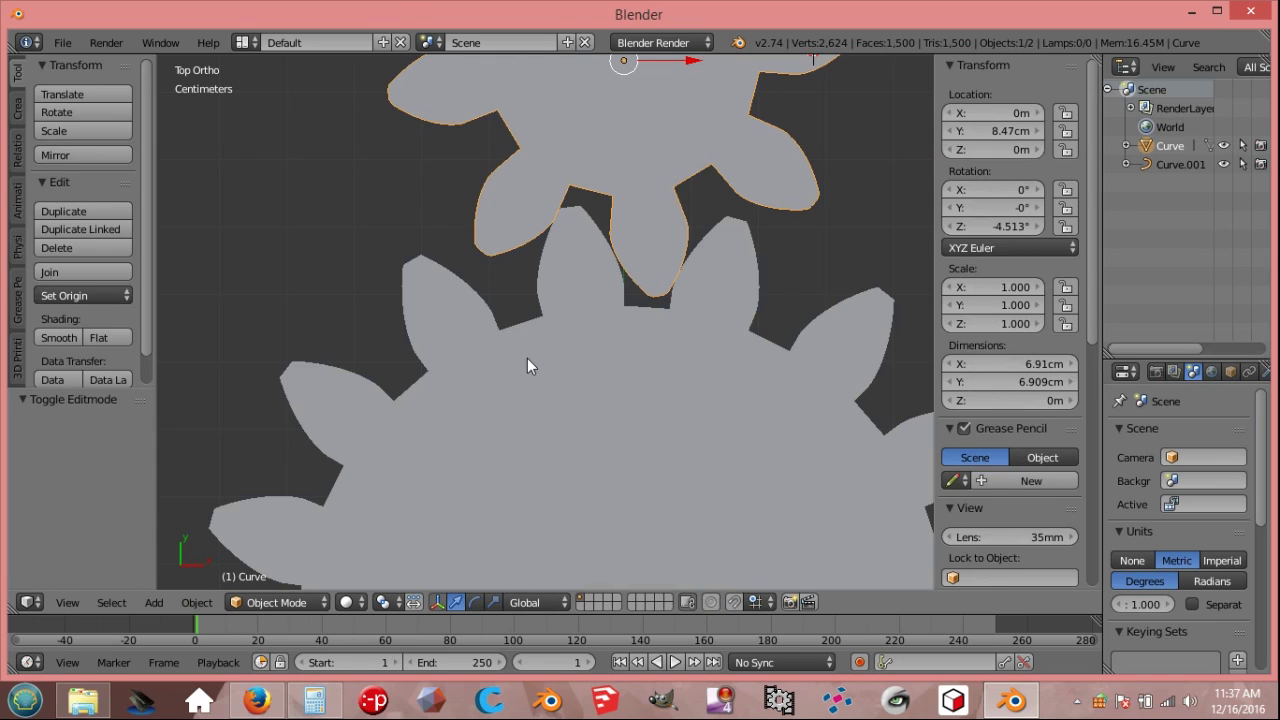
right_click(515, 391)
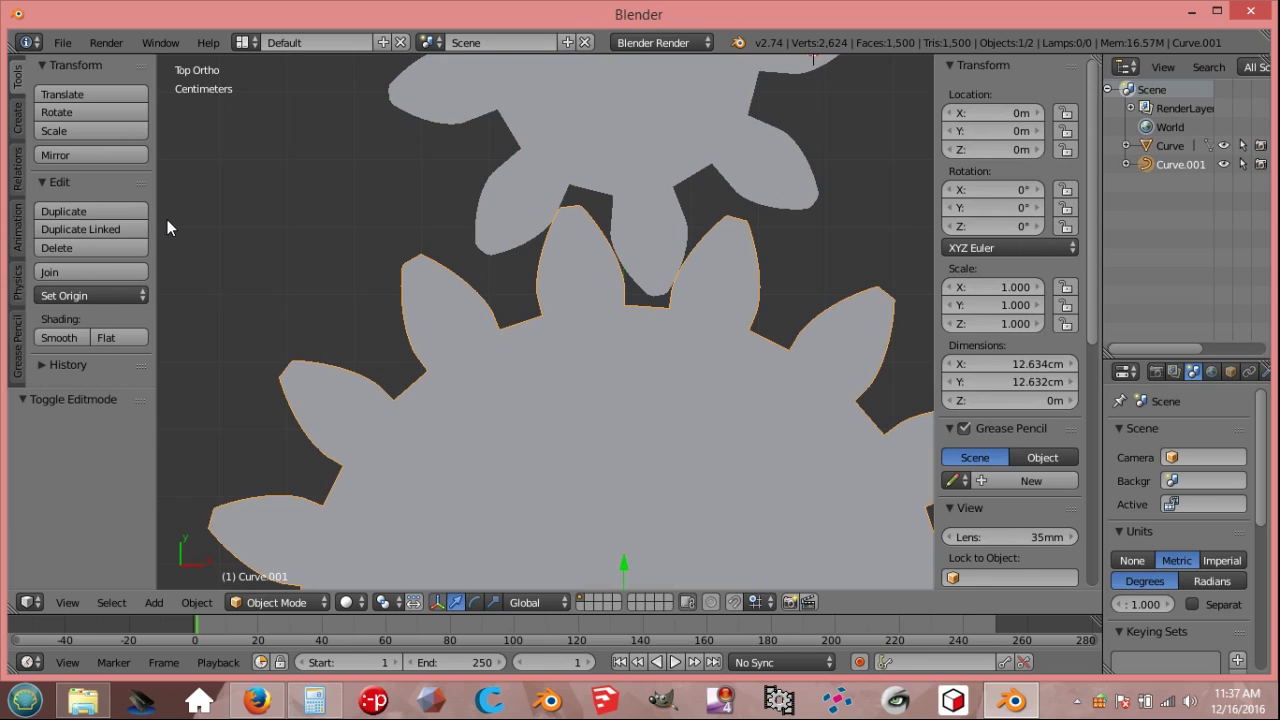
Convert the large gear Curve.001 into a mesh with Mesh from Curve/Meta/Surf/Text
click(197, 602)
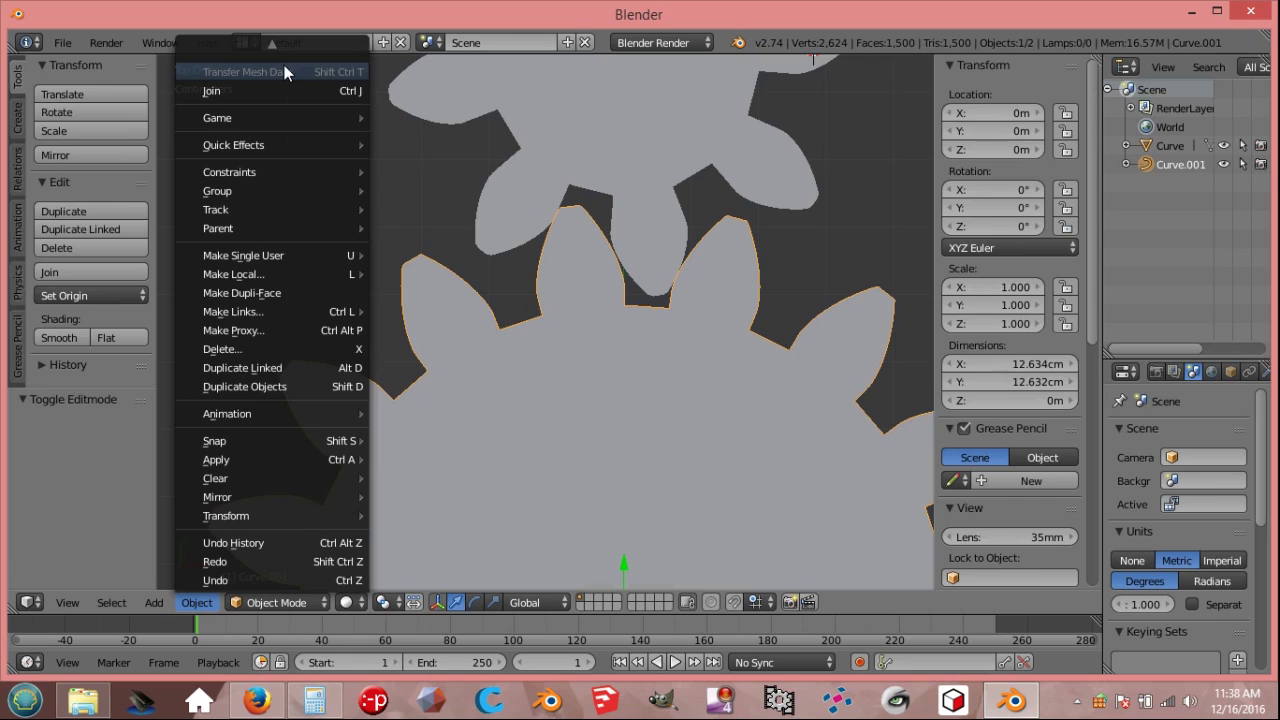
scroll(284, 65, up, 3)
scroll(284, 65, down, 3)
scroll(269, 43, up, 3)
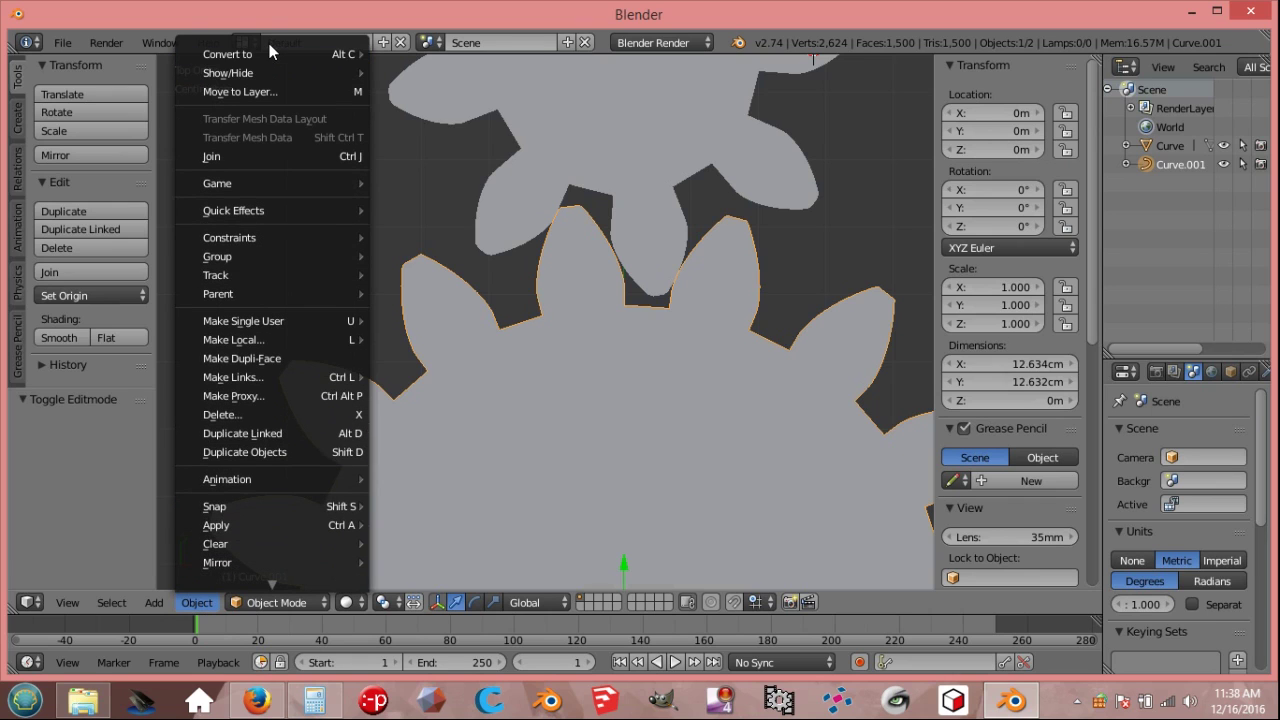
mouse_move(267, 51)
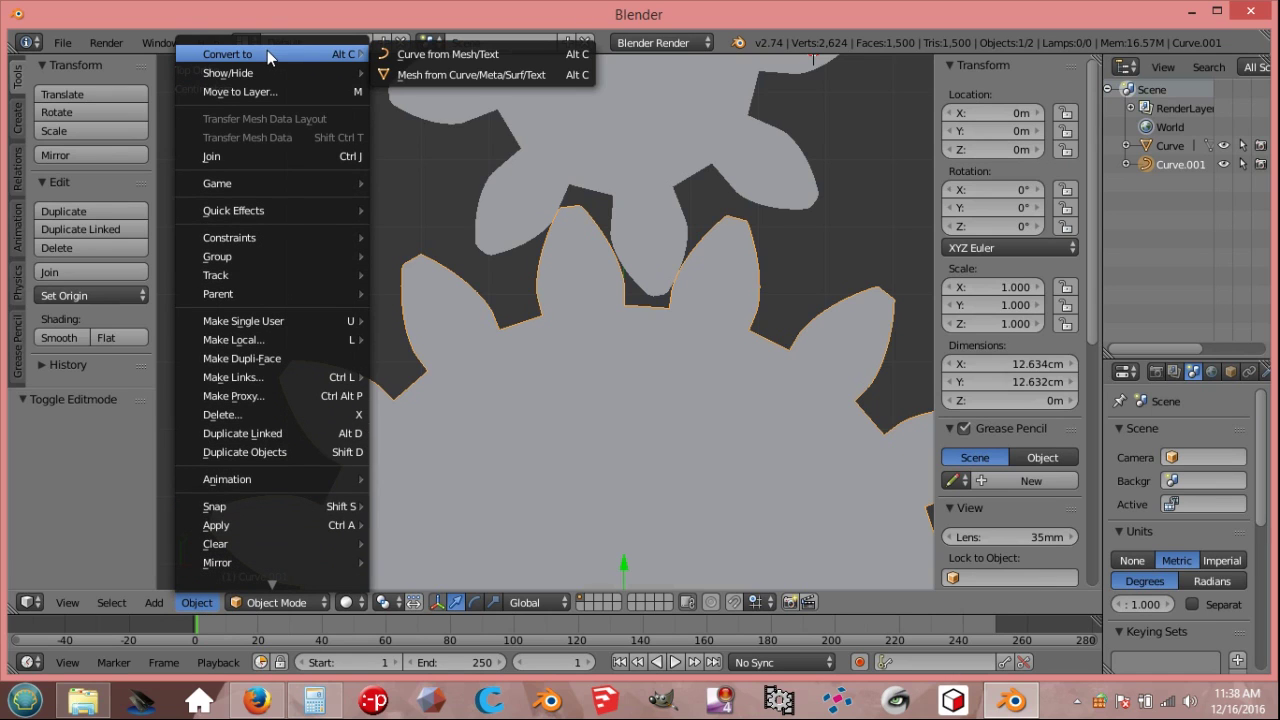
click(440, 75)
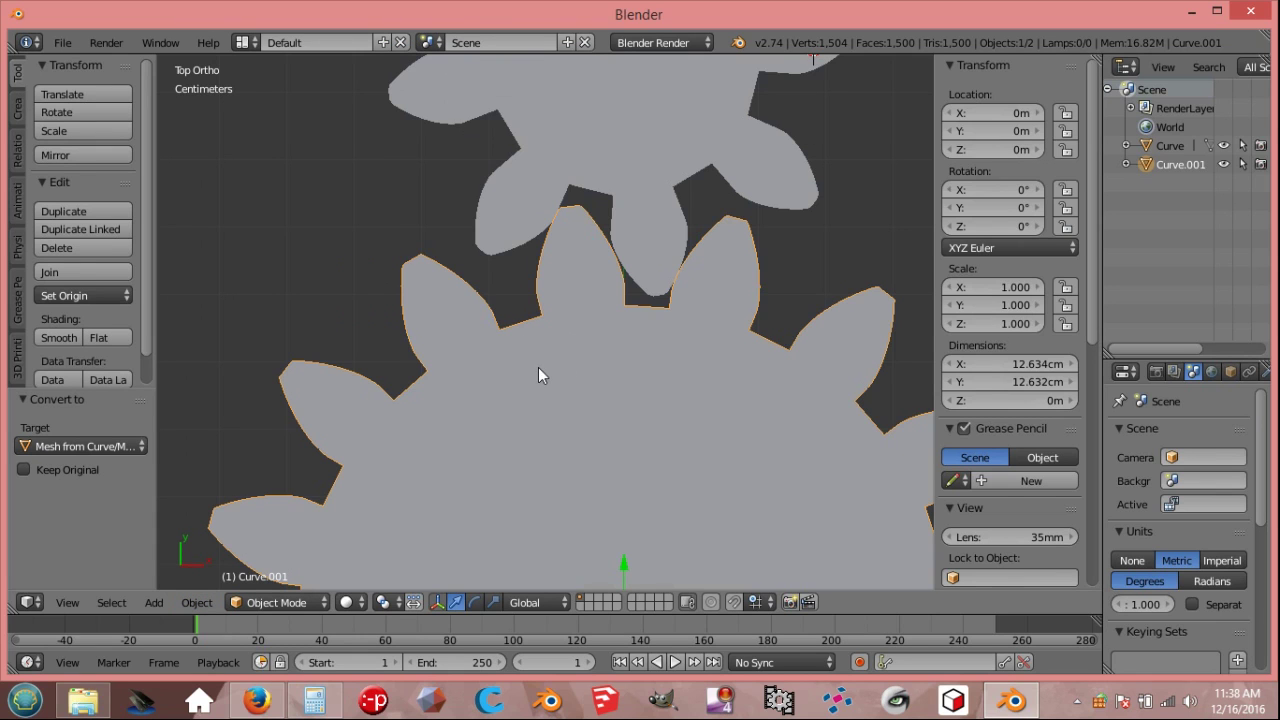
Fill the large gear's outline with a face in Edit Mode
key(Tab)
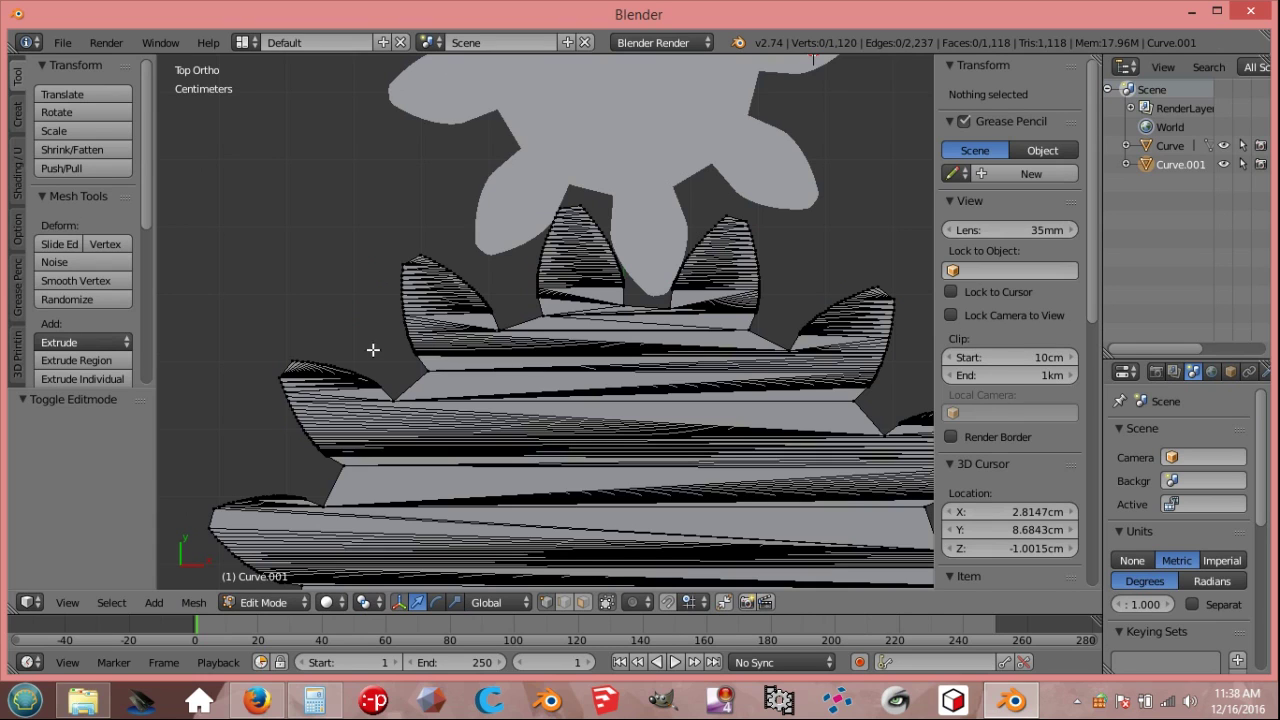
key(a)
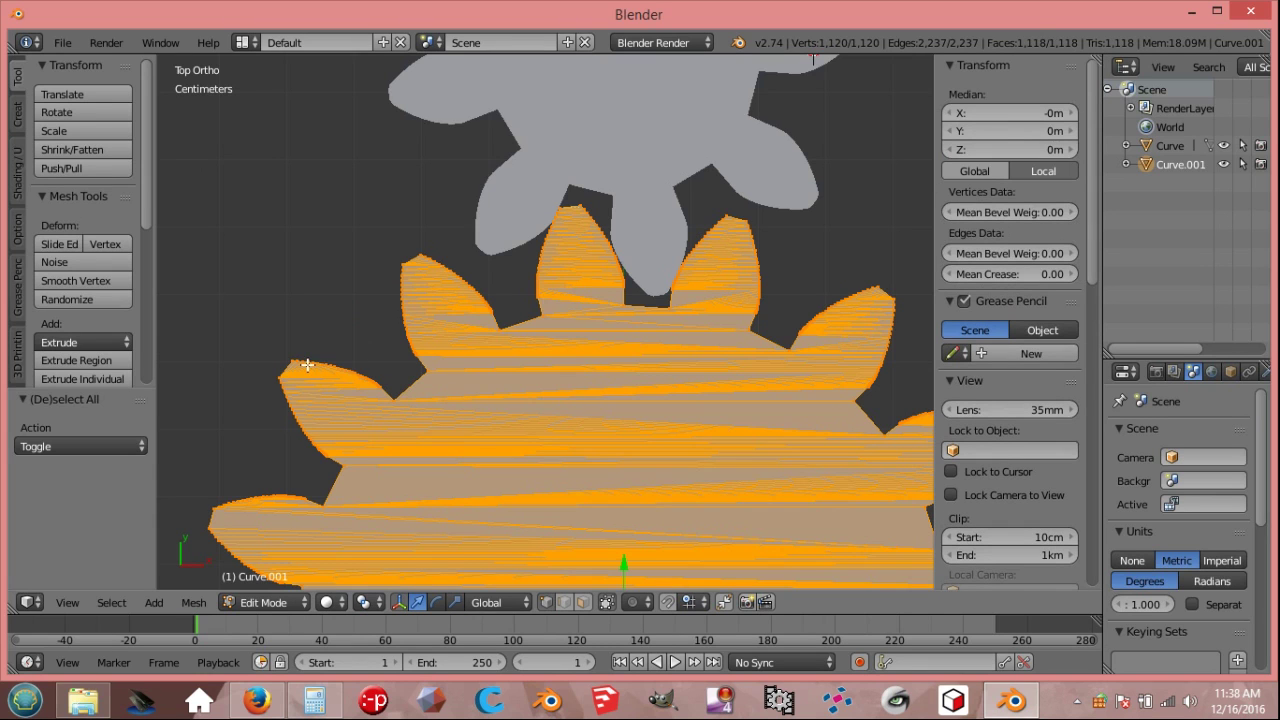
drag(146, 200, 145, 296)
click(93, 236)
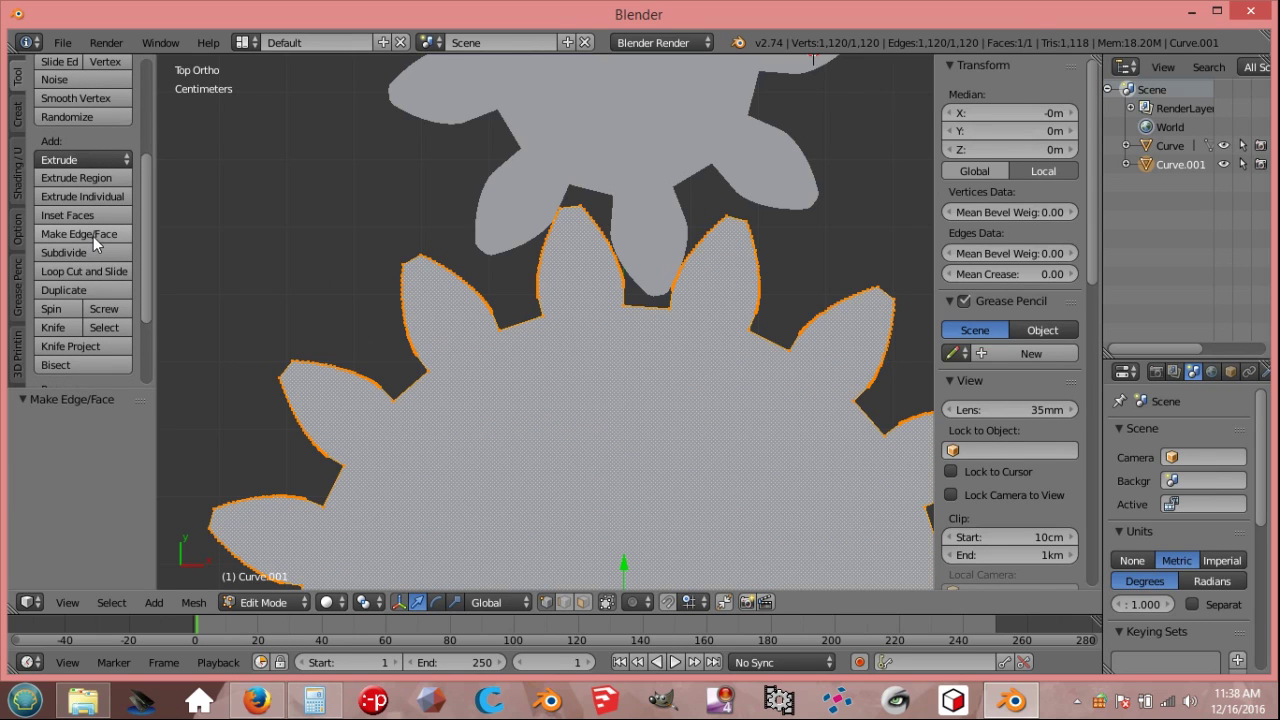
key(a)
key(Tab)
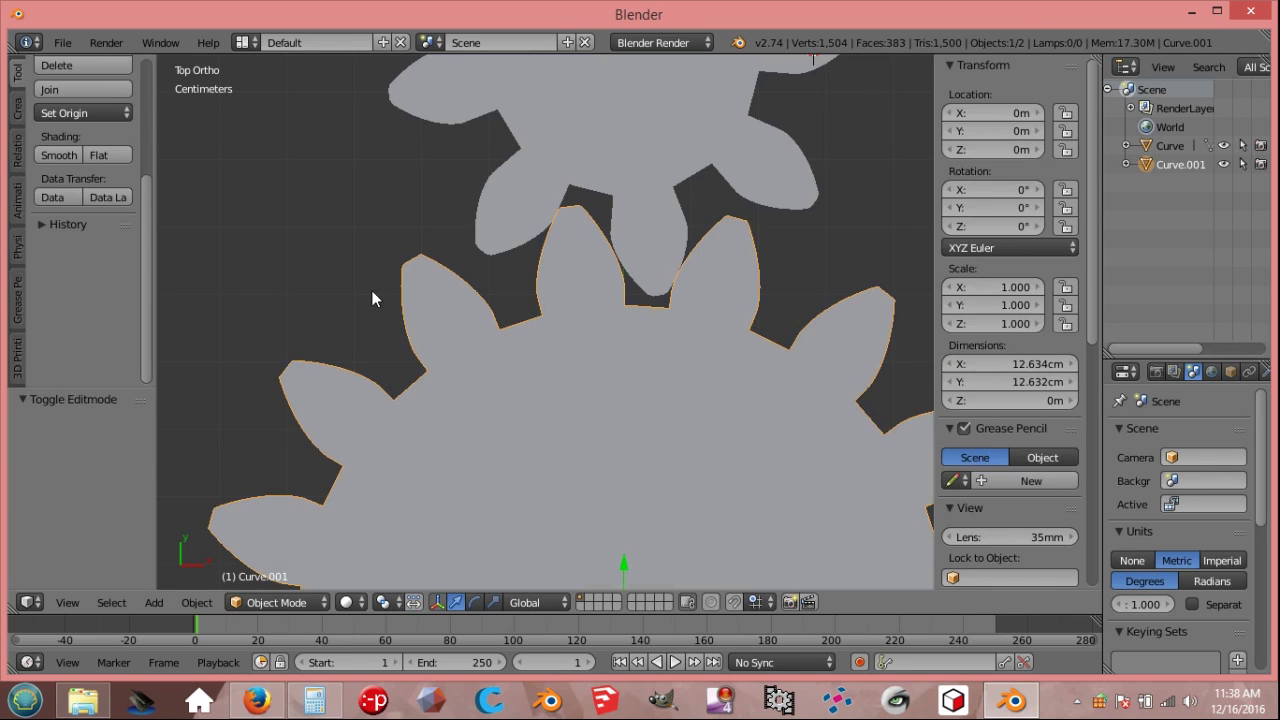
Fill the small gear Curve's outline with a single 384-vertex face
right_click(575, 158)
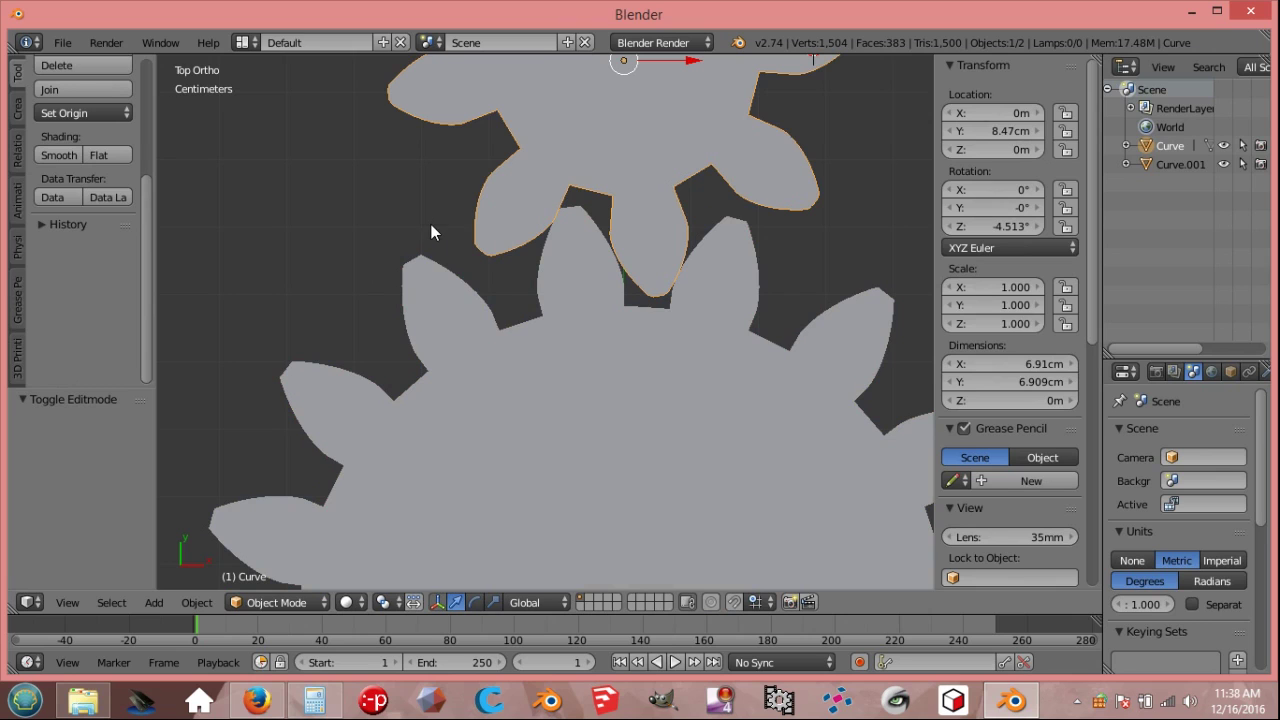
key(Tab)
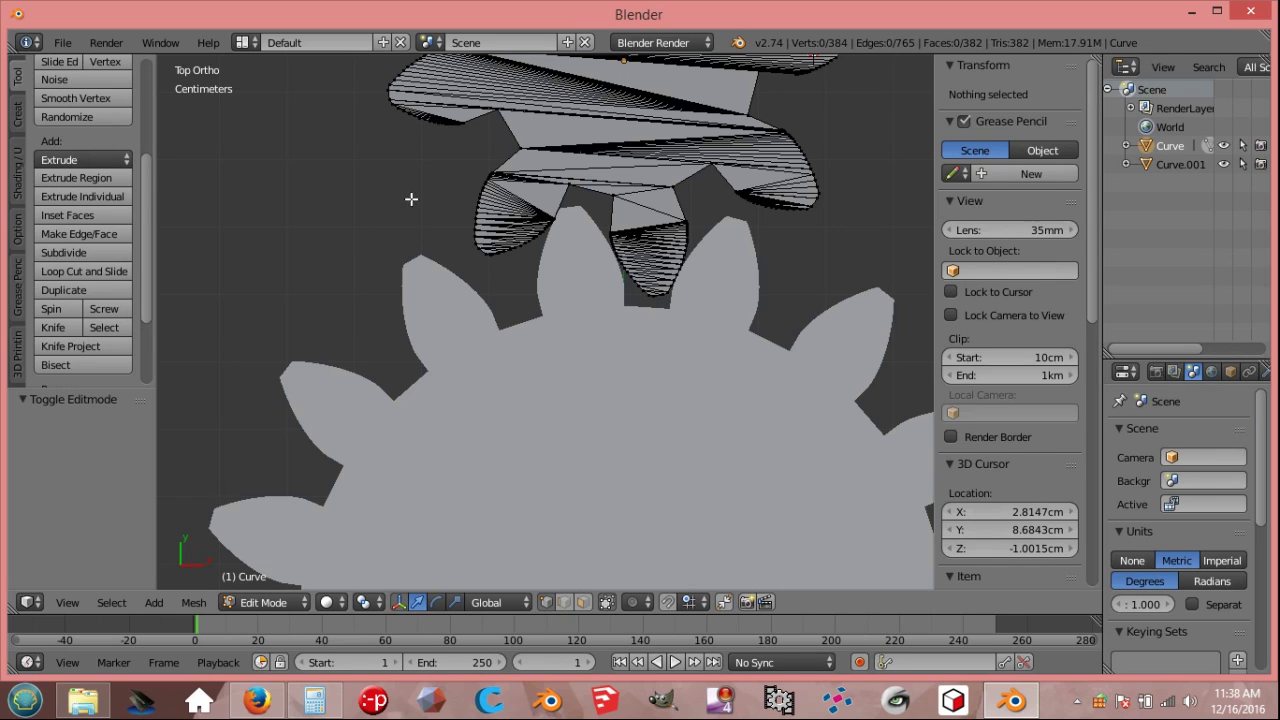
key(a)
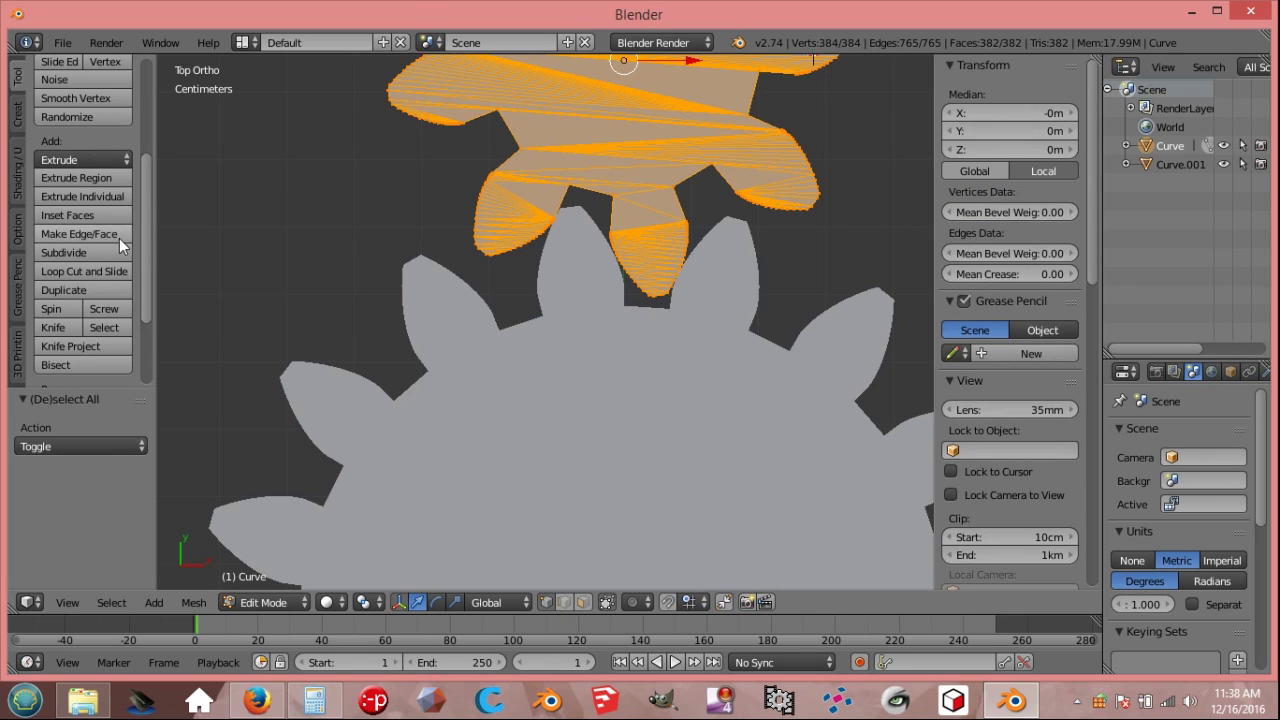
click(114, 236)
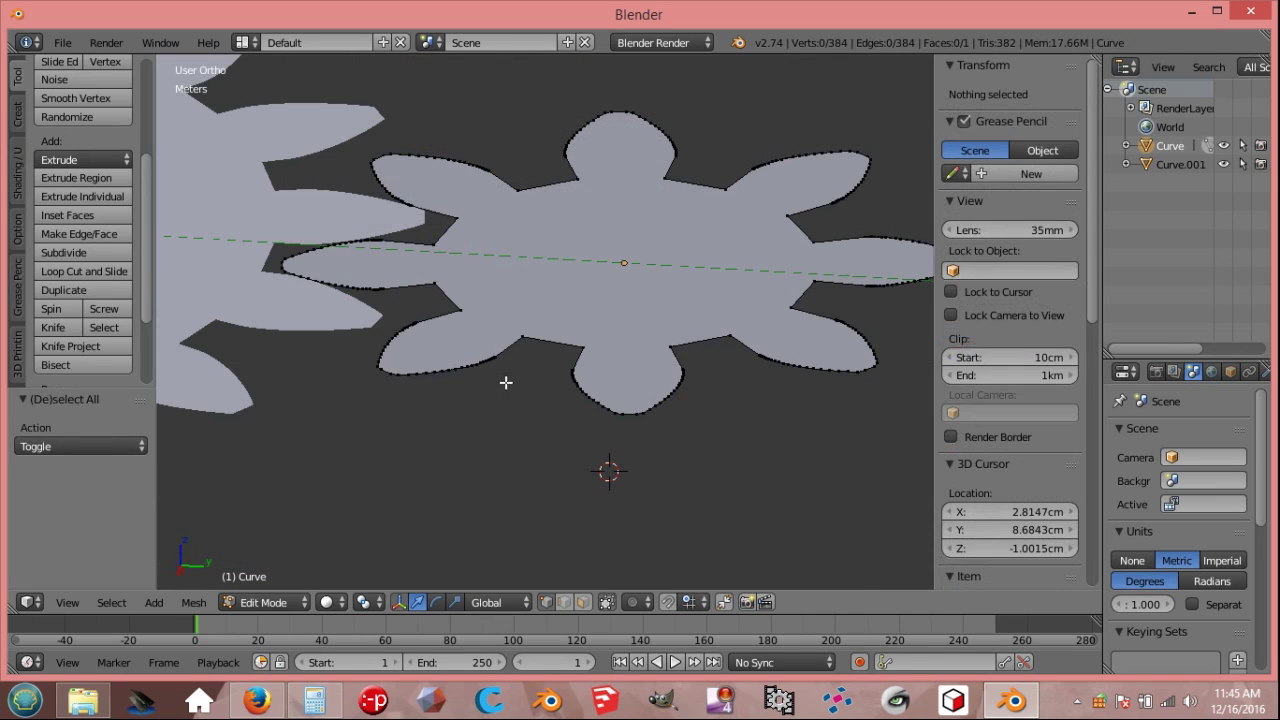
Extrude the small gear's filled face upward to a height of 5mm
key(a)
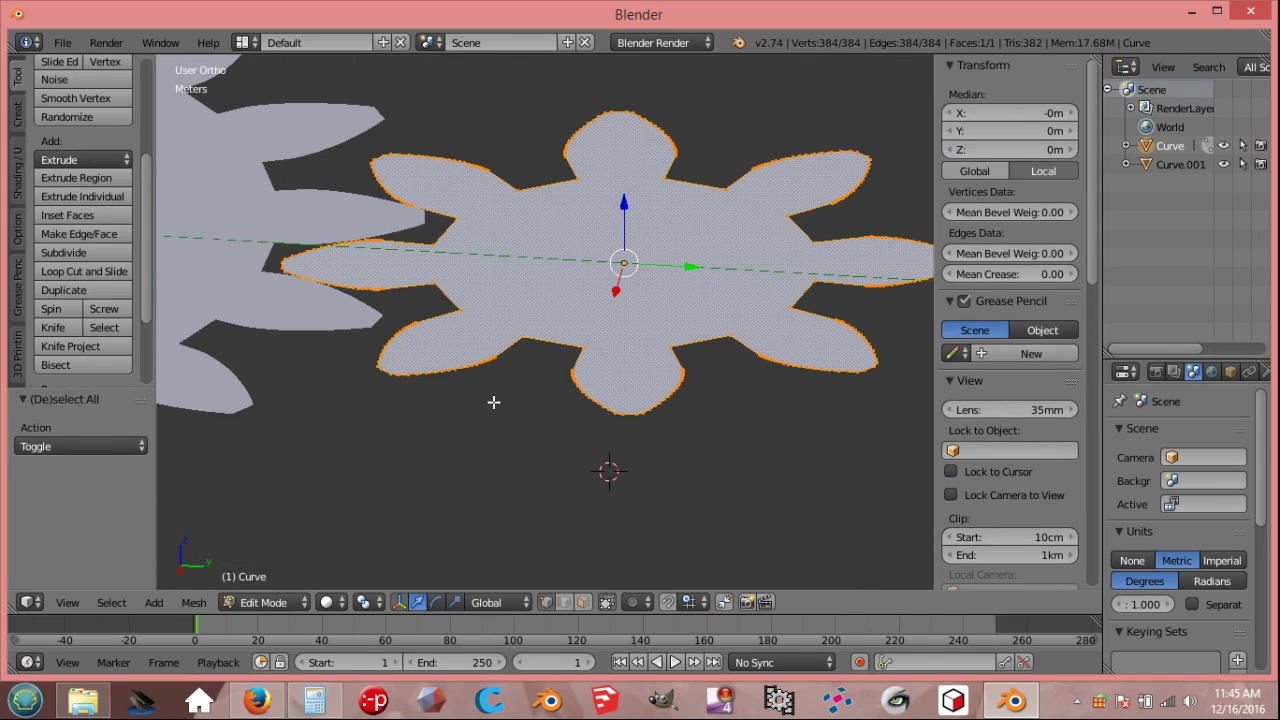
key(e)
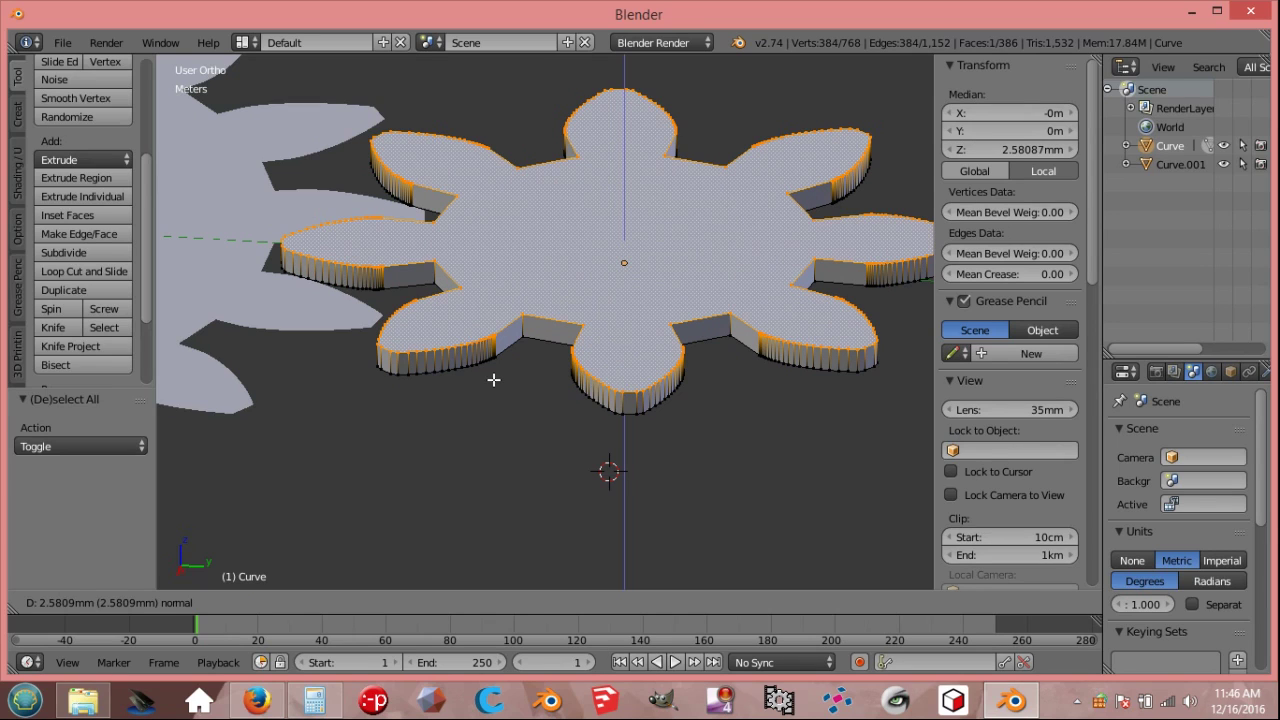
click(493, 379)
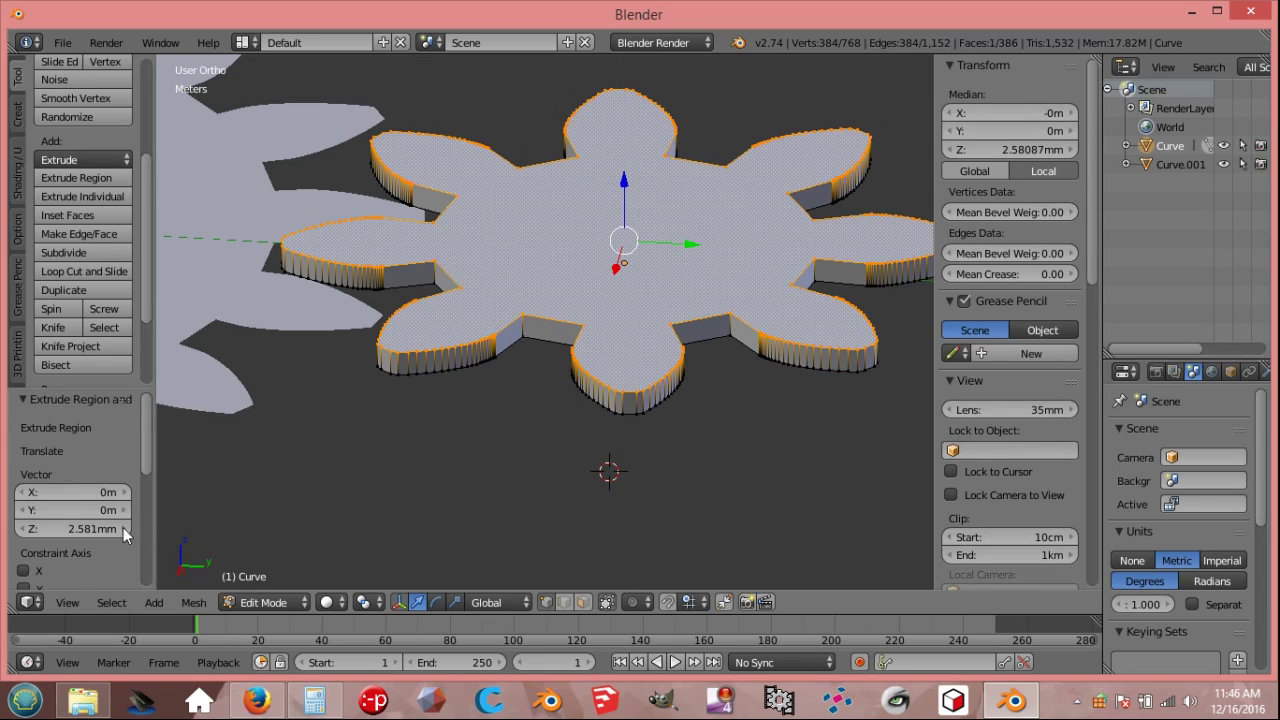
click(83, 528)
text(5mm)
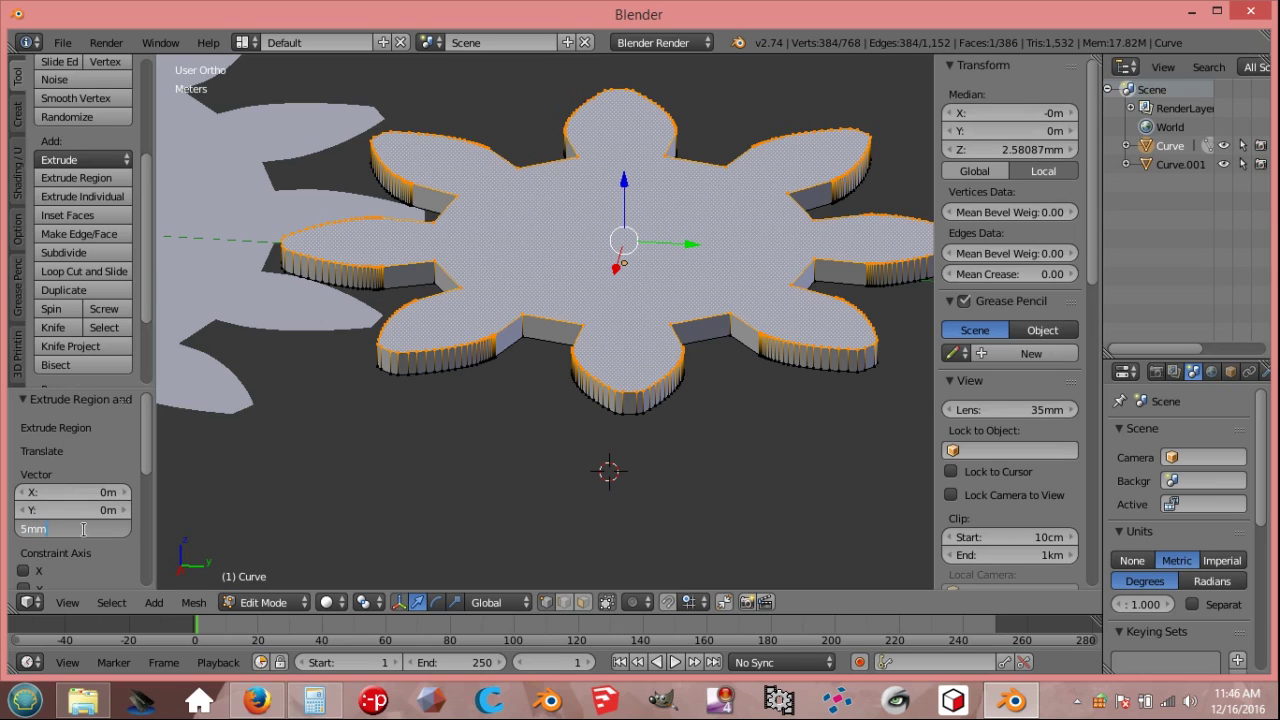
key(Return)
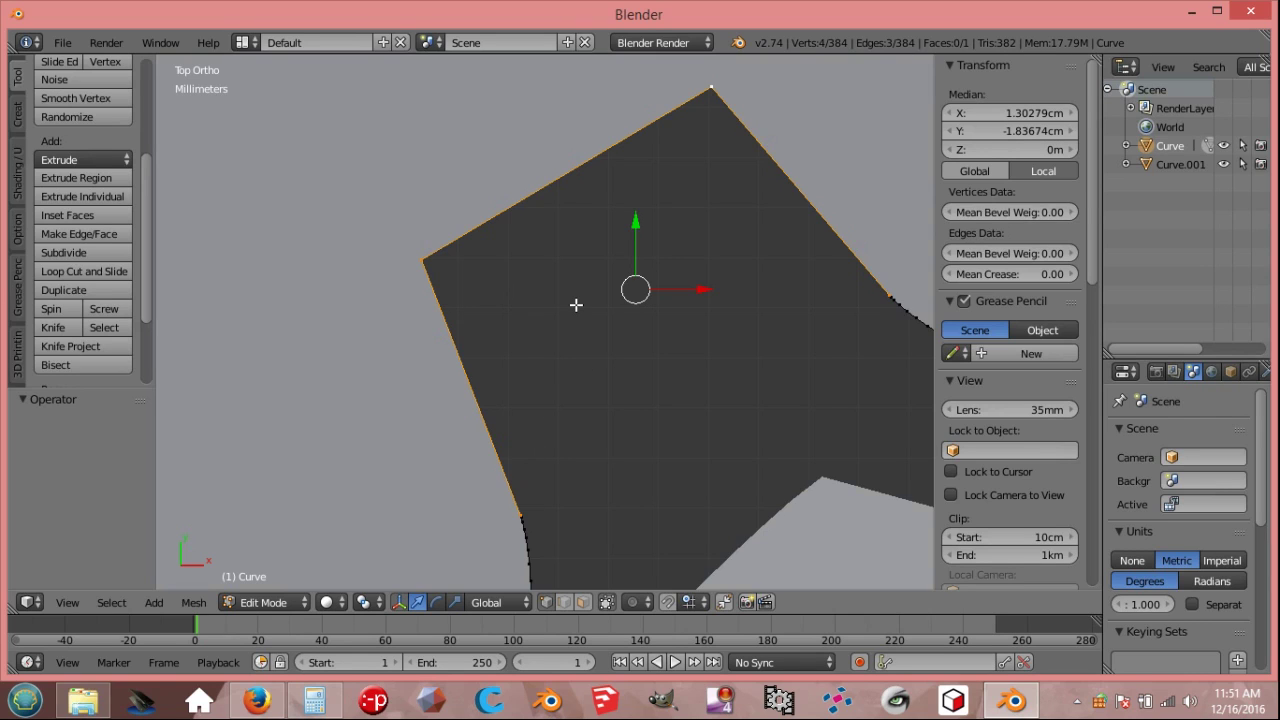
Subdivide the selected gear corner edges twice
key(w)
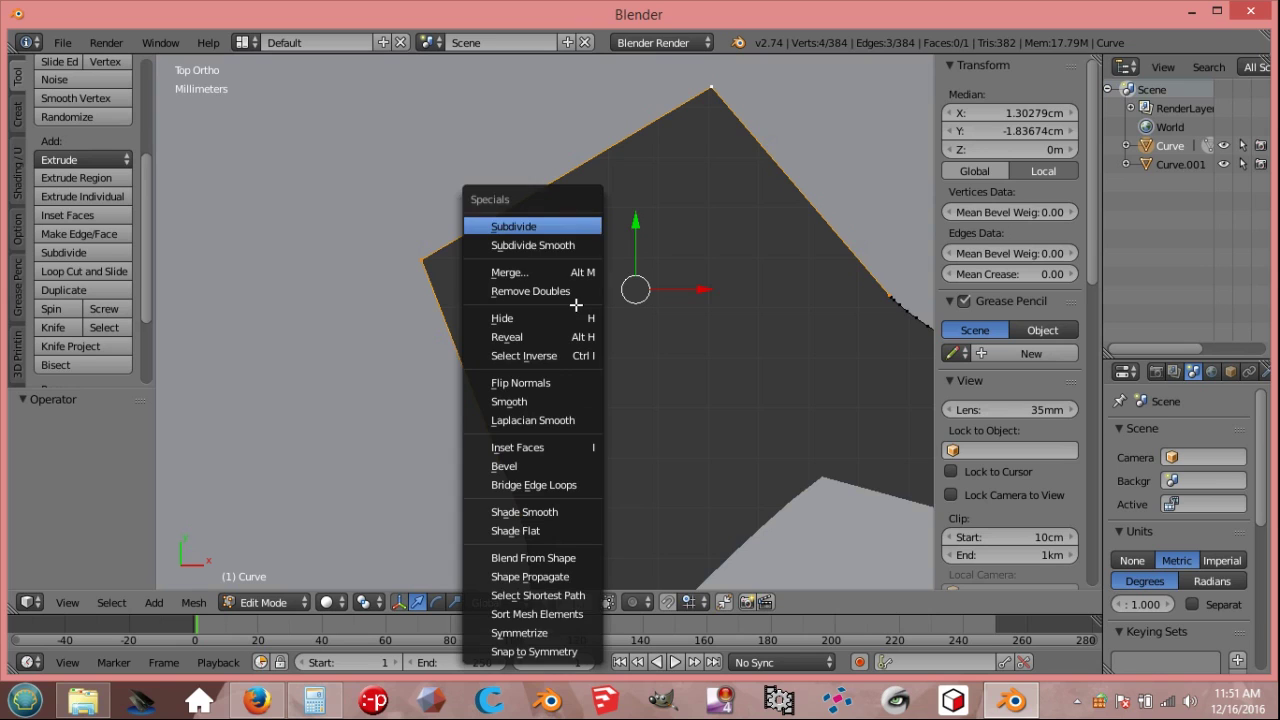
click(535, 229)
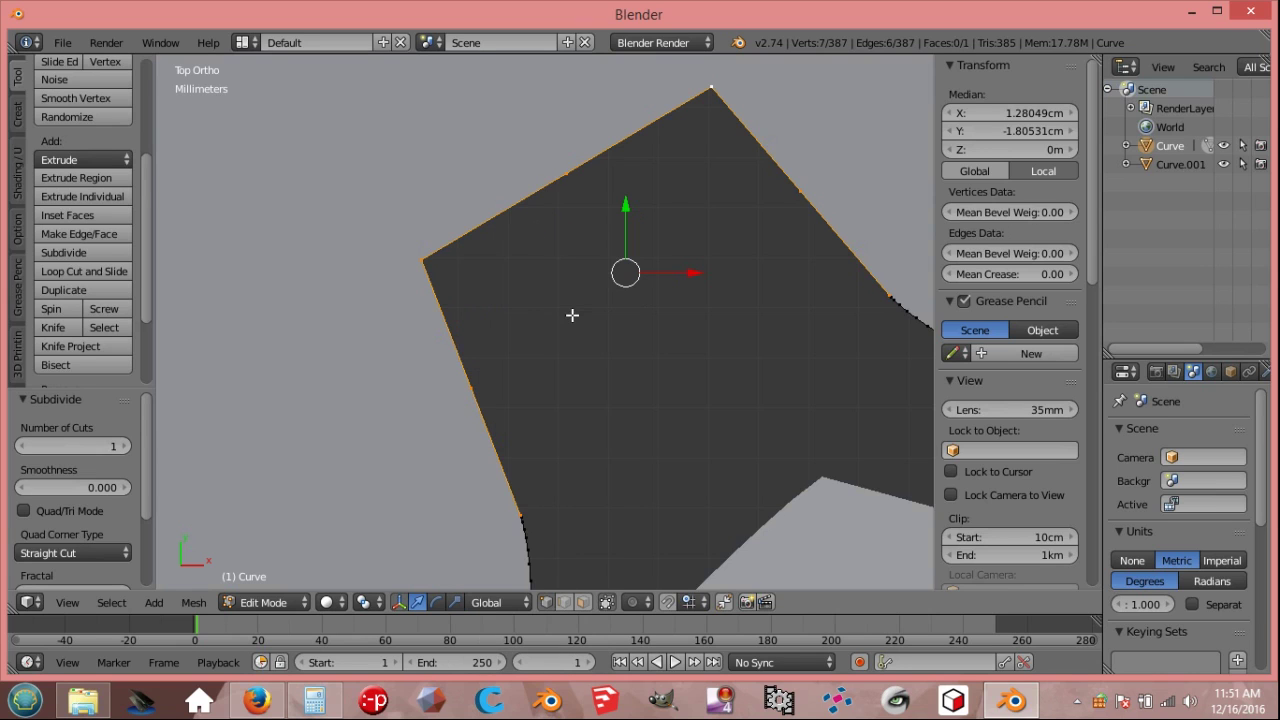
key(w)
click(520, 226)
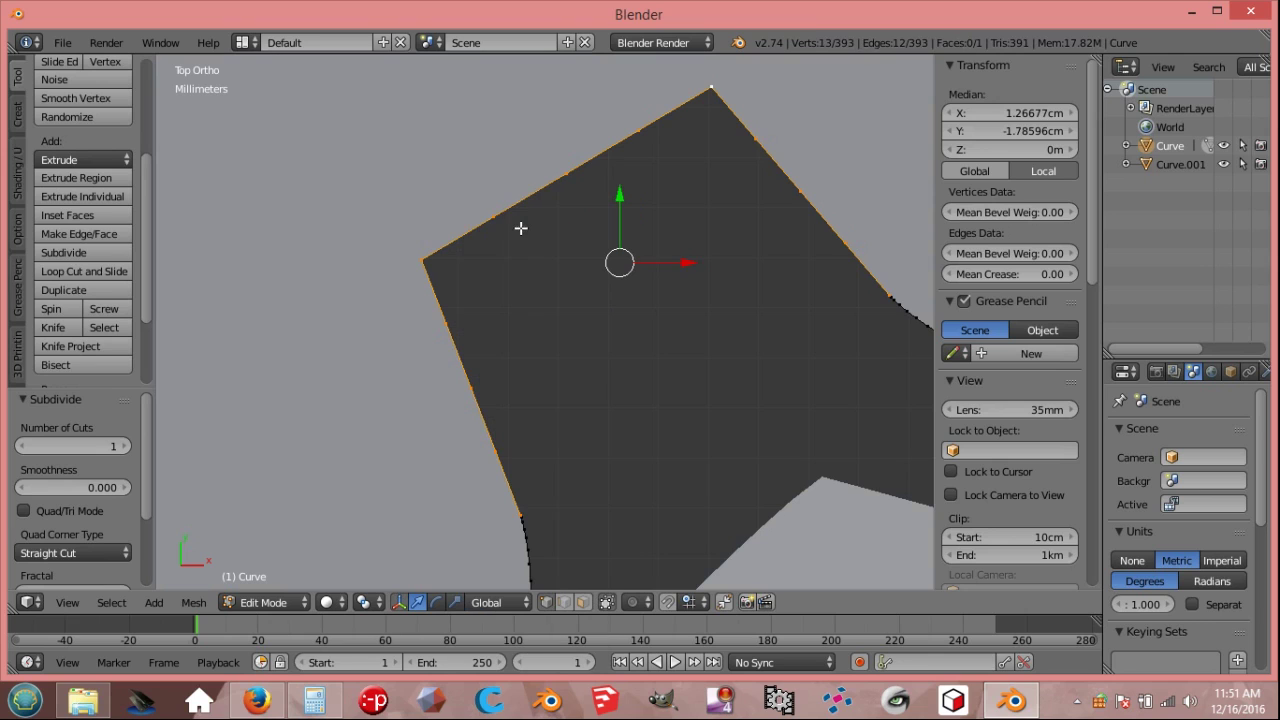
Smooth the subdivided corner vertices with Smooth Vertex
click(194, 602)
mouse_move(237, 357)
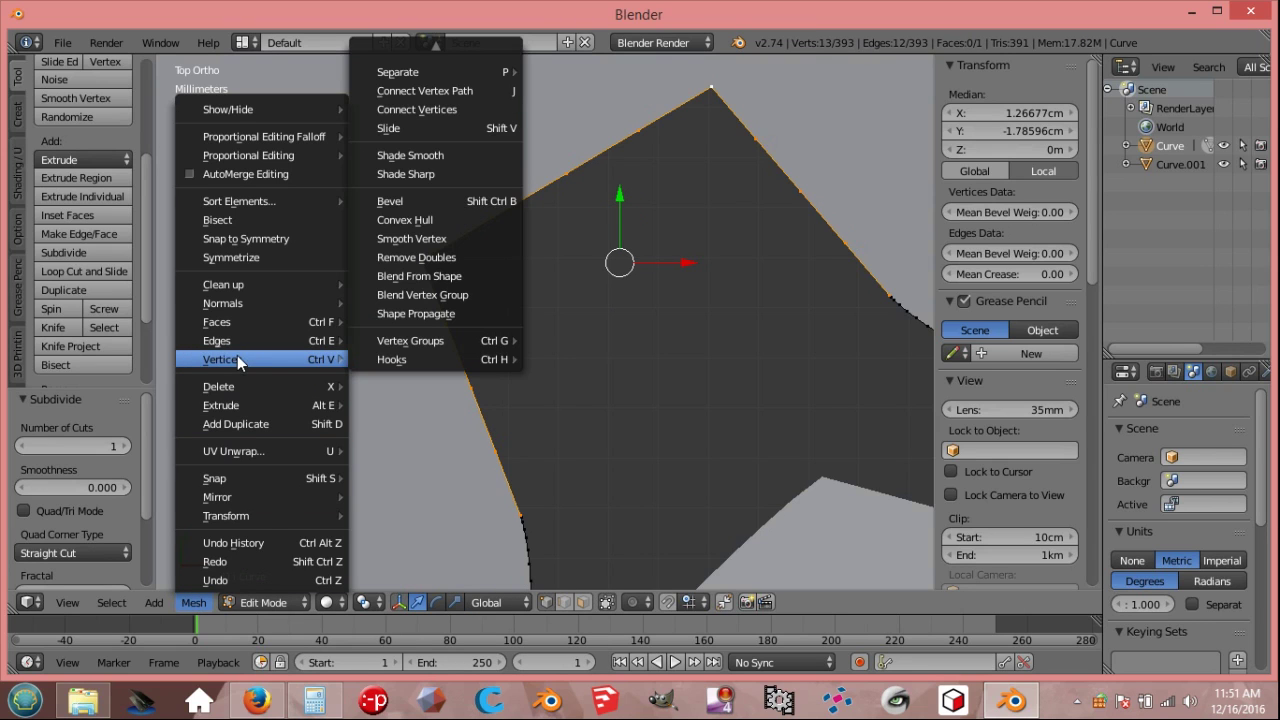
click(430, 239)
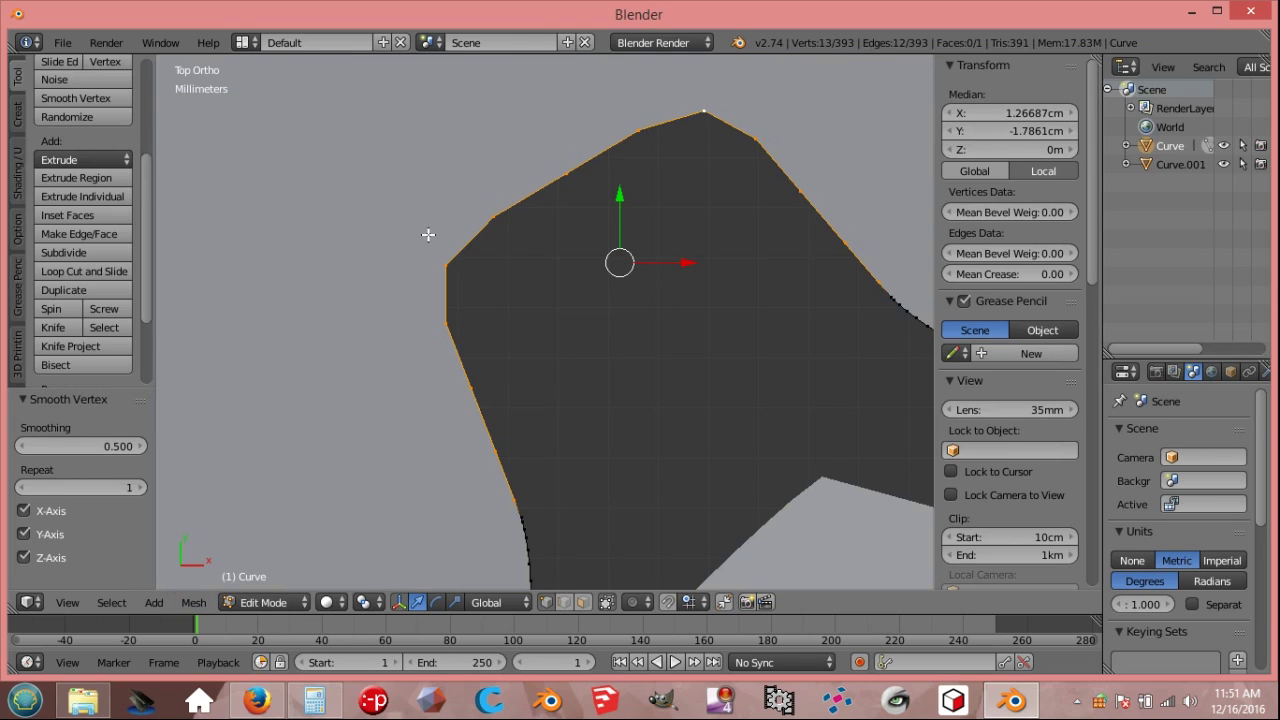
scroll(440, 236, down, 8)
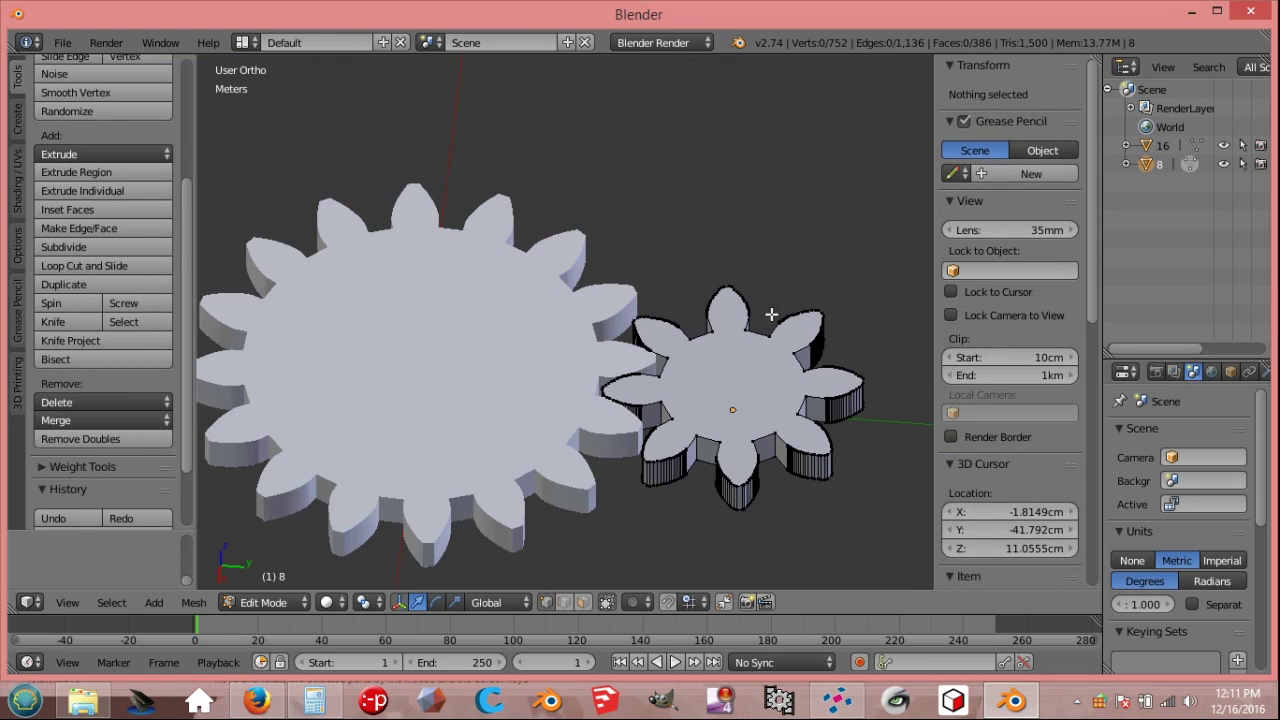
Remove 16 duplicate vertices from gear 8 and run all 3D-print checks on it
key(a)
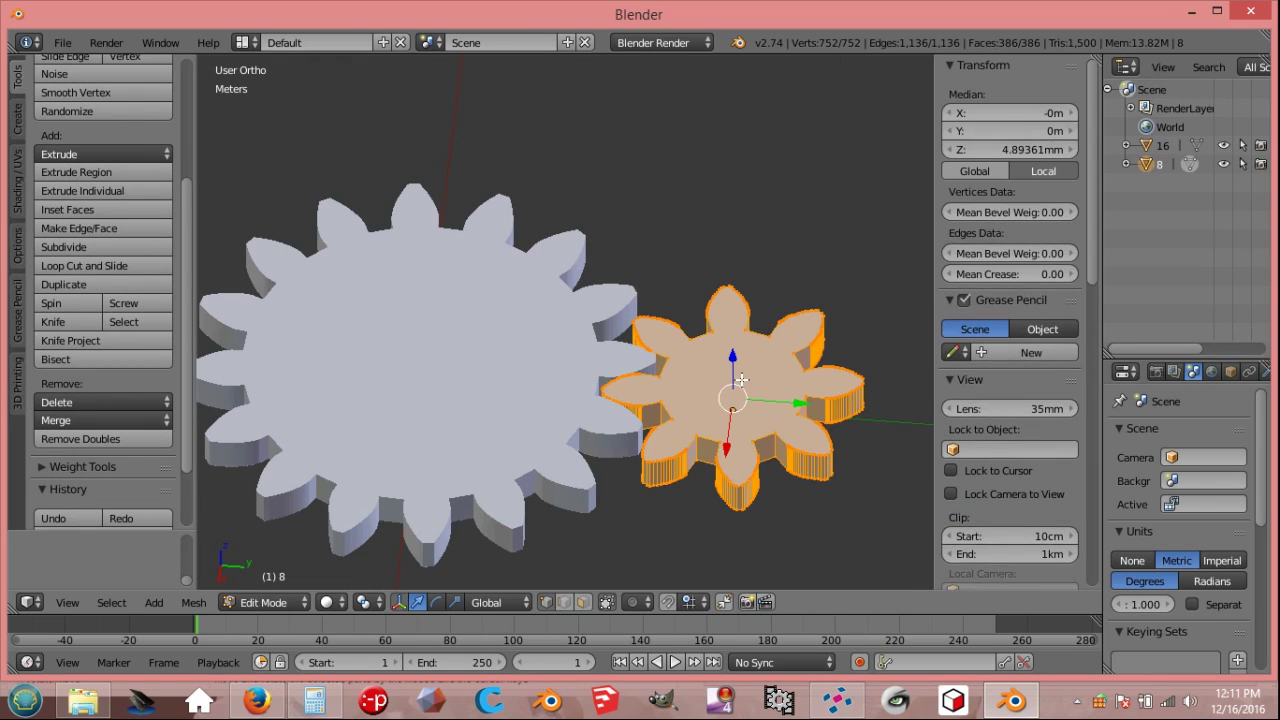
click(144, 437)
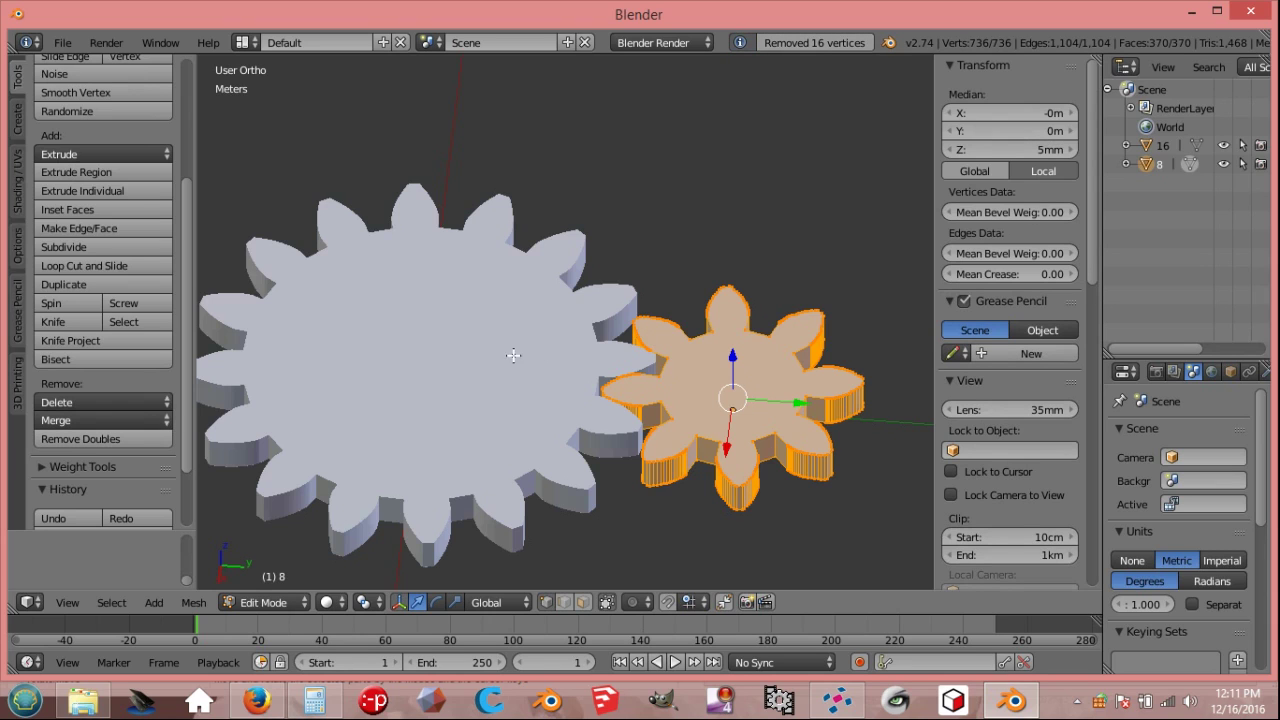
click(18, 388)
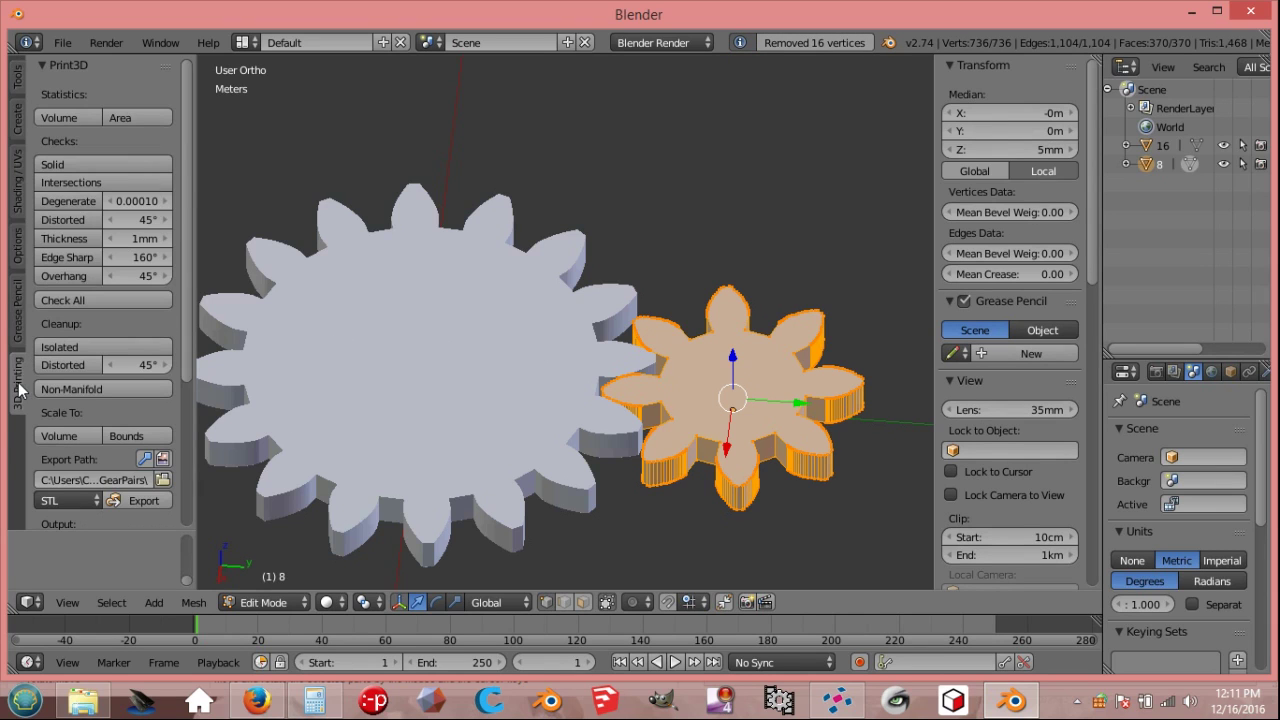
click(160, 300)
scroll(172, 455, down, 5)
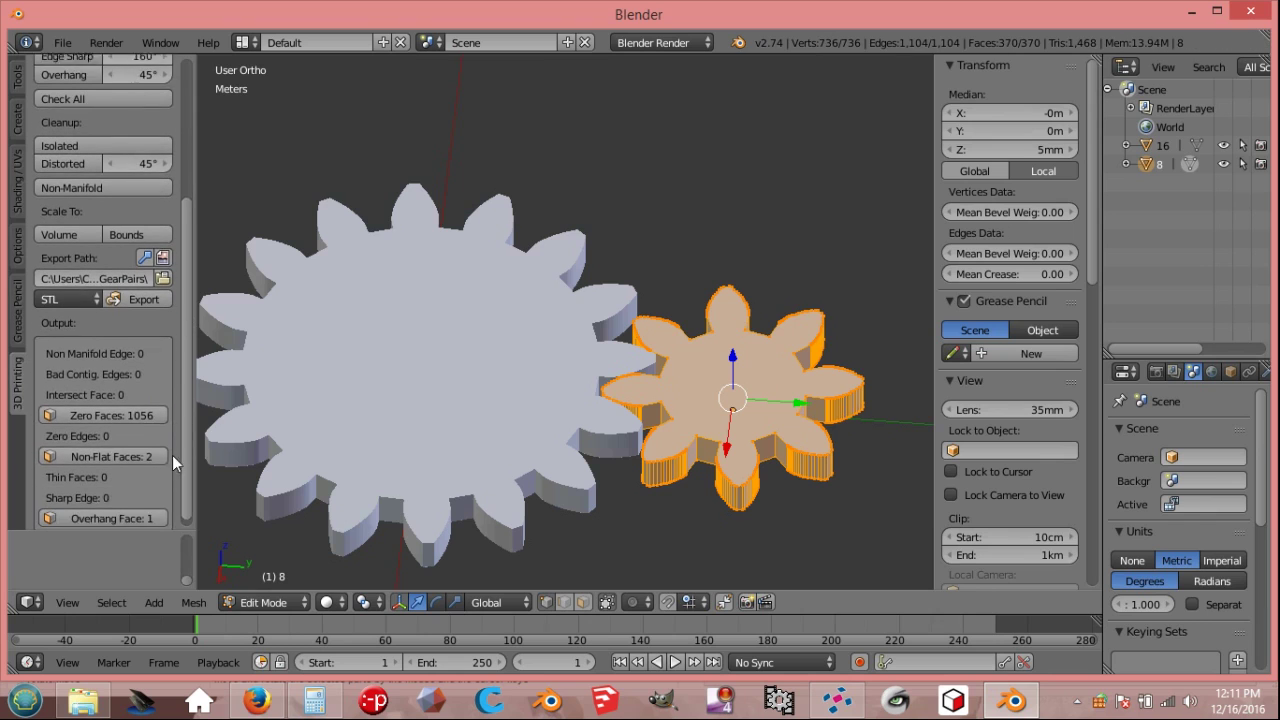
scroll(172, 455, down, 1)
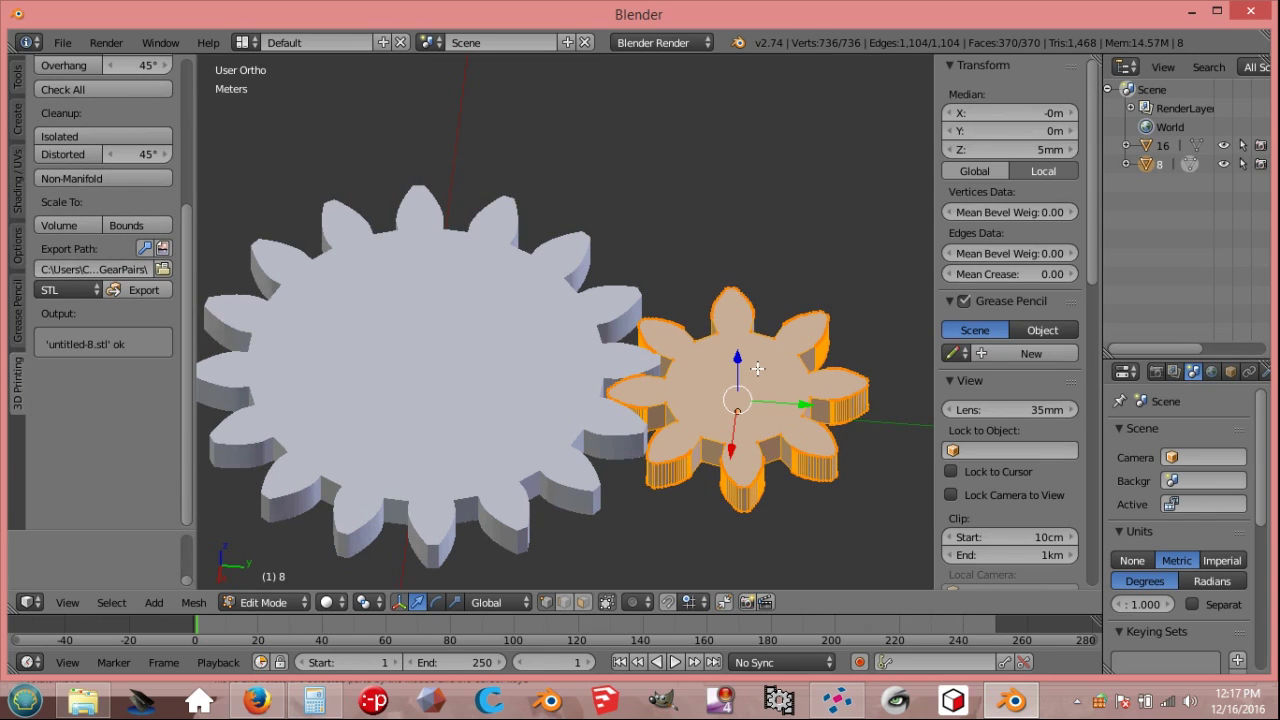
Scale gears 16 and 8 together by 100, then select only gear 8
key(Tab)
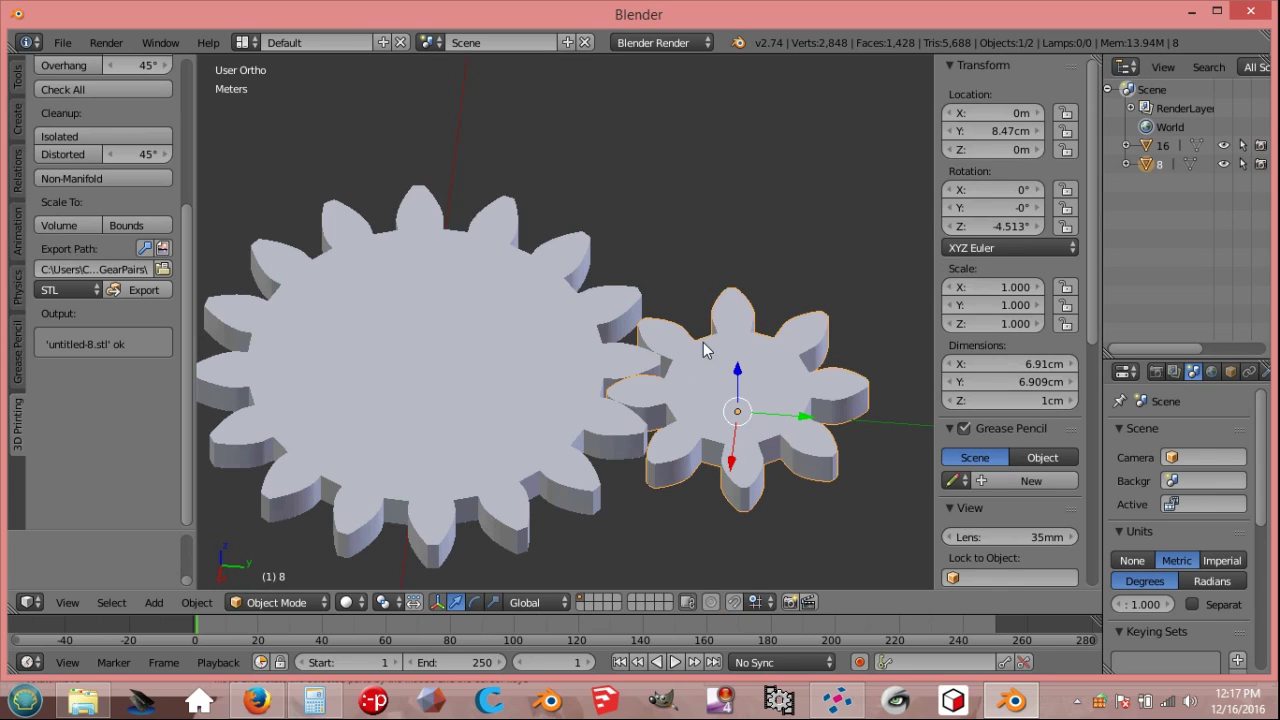
shift+right_click(518, 360)
scroll(519, 360, down, 2)
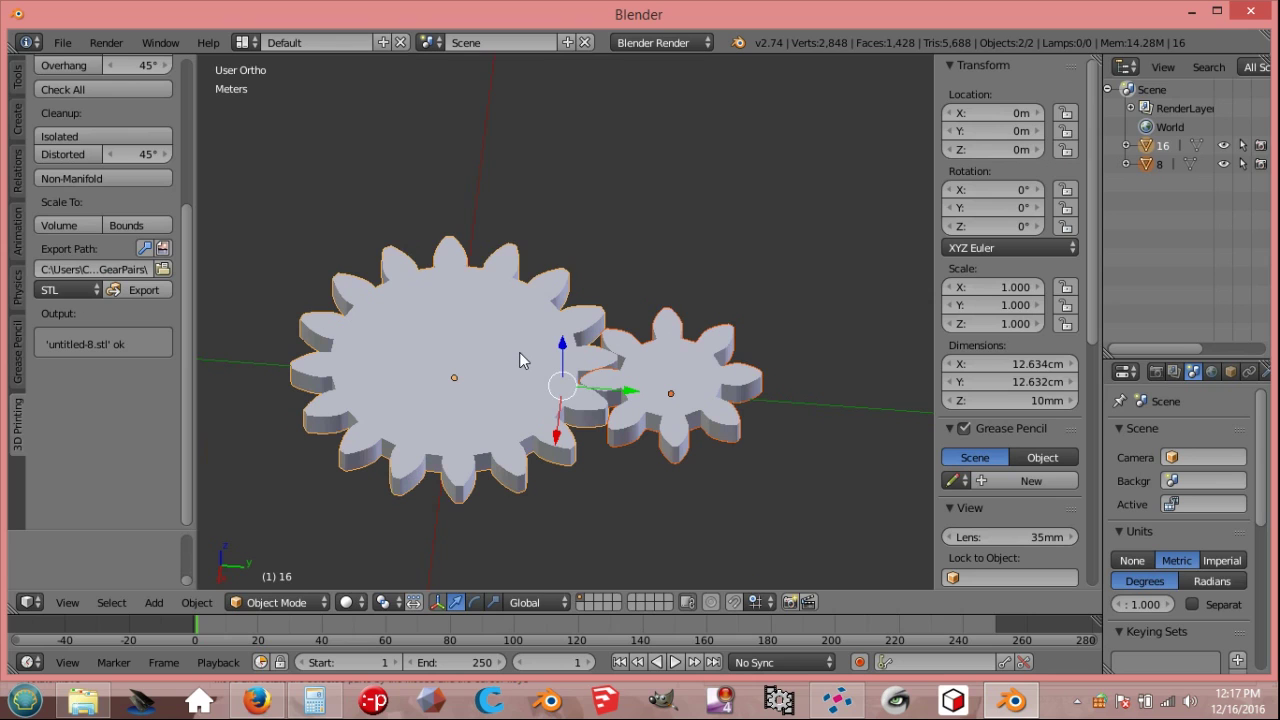
key(s)
text(100)
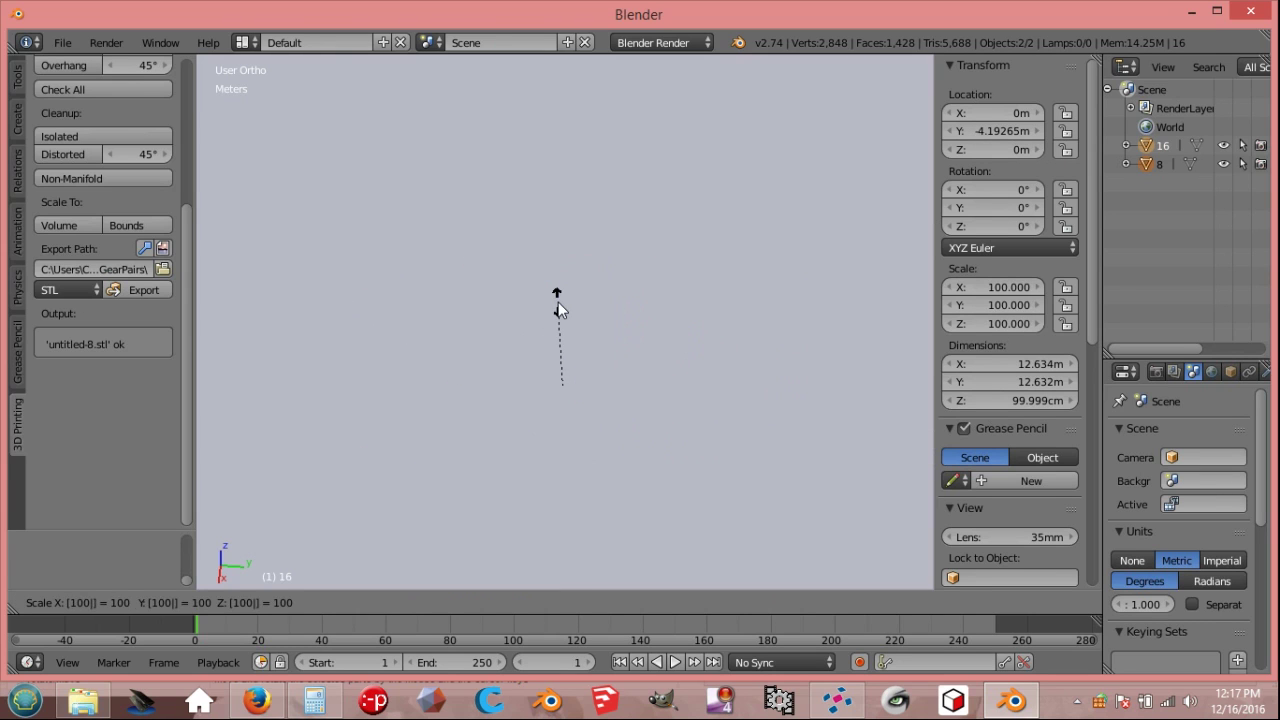
key(Return)
scroll(556, 302, down, 10)
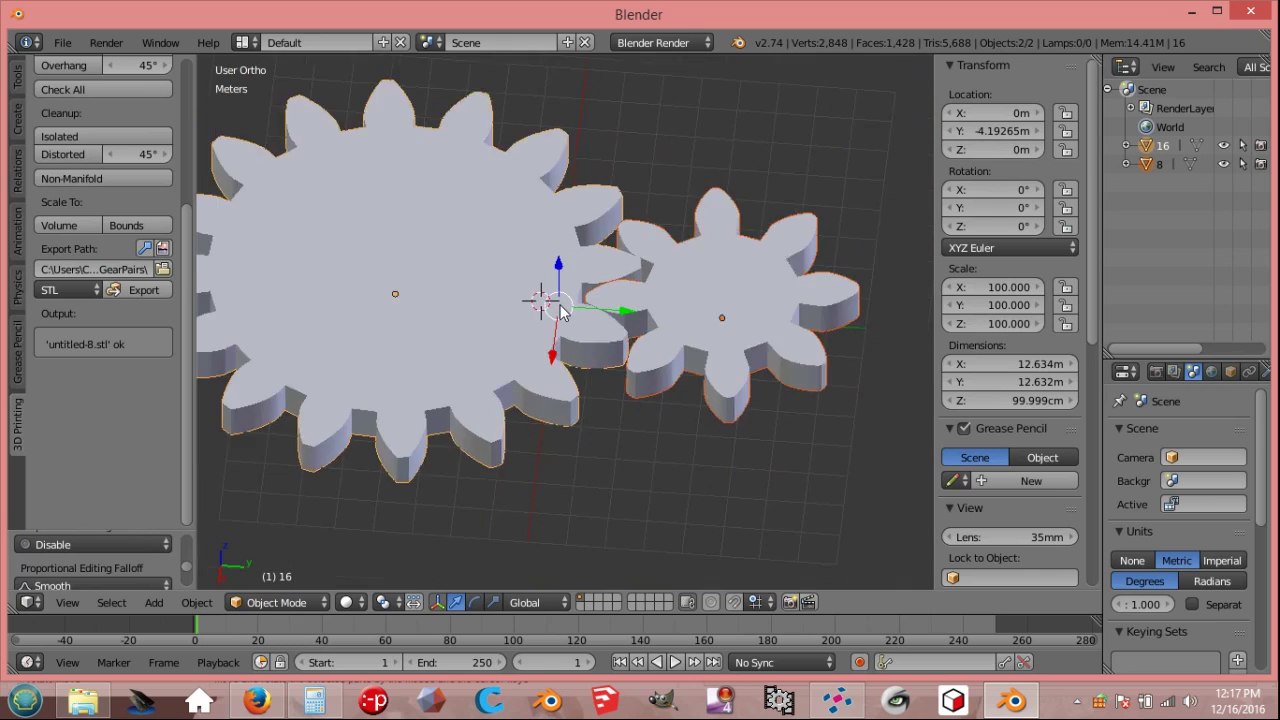
scroll(561, 312, up, 2)
right_click(689, 292)
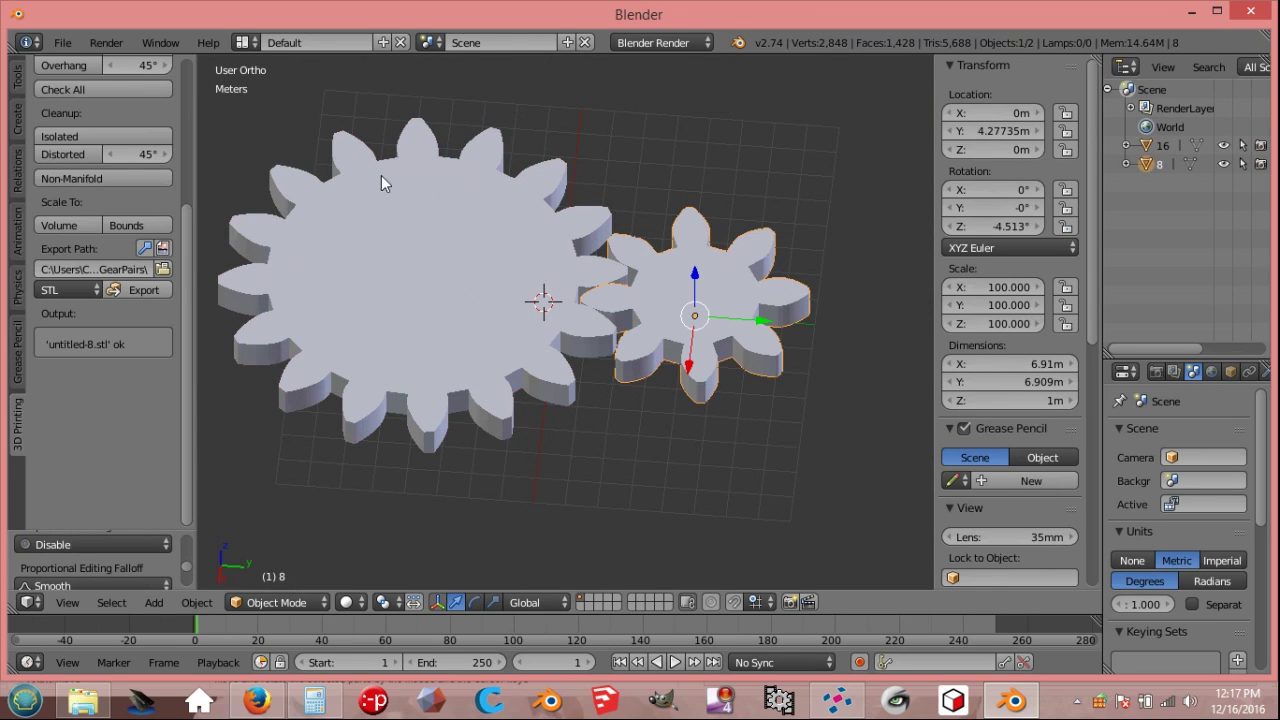
click(62, 42)
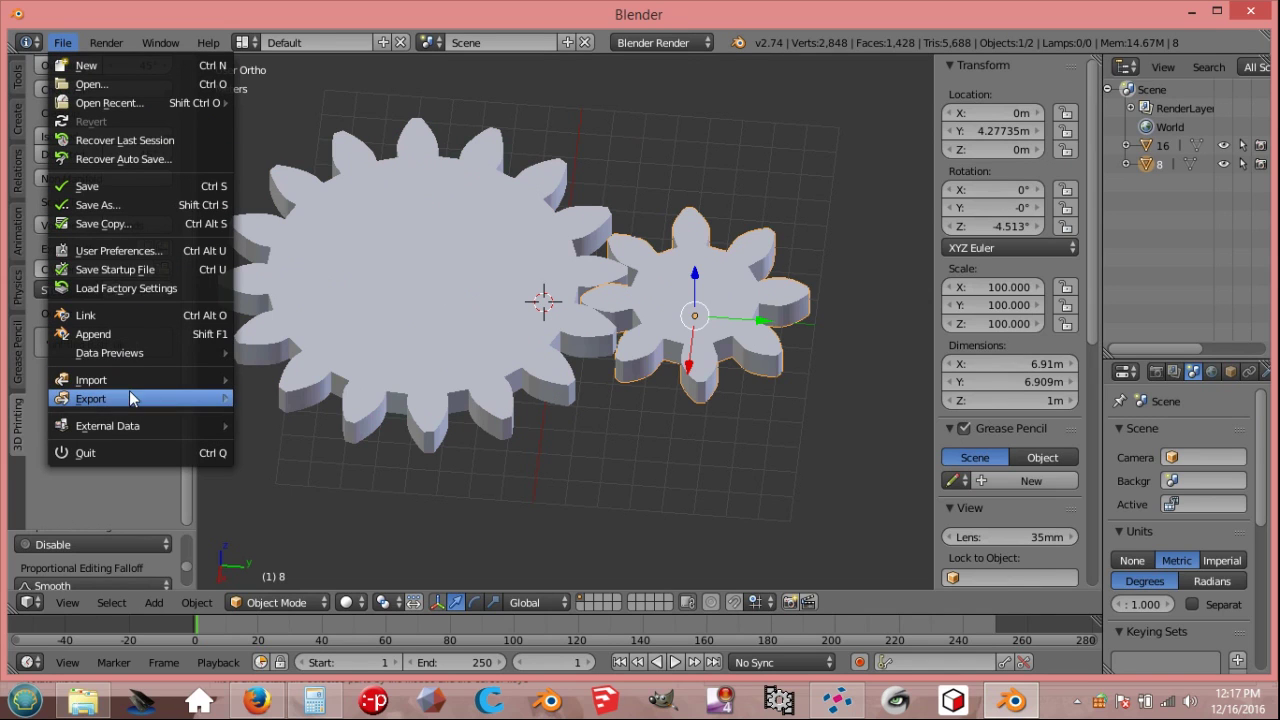
Export gear 8 as the STL file 8.stl
mouse_move(130, 392)
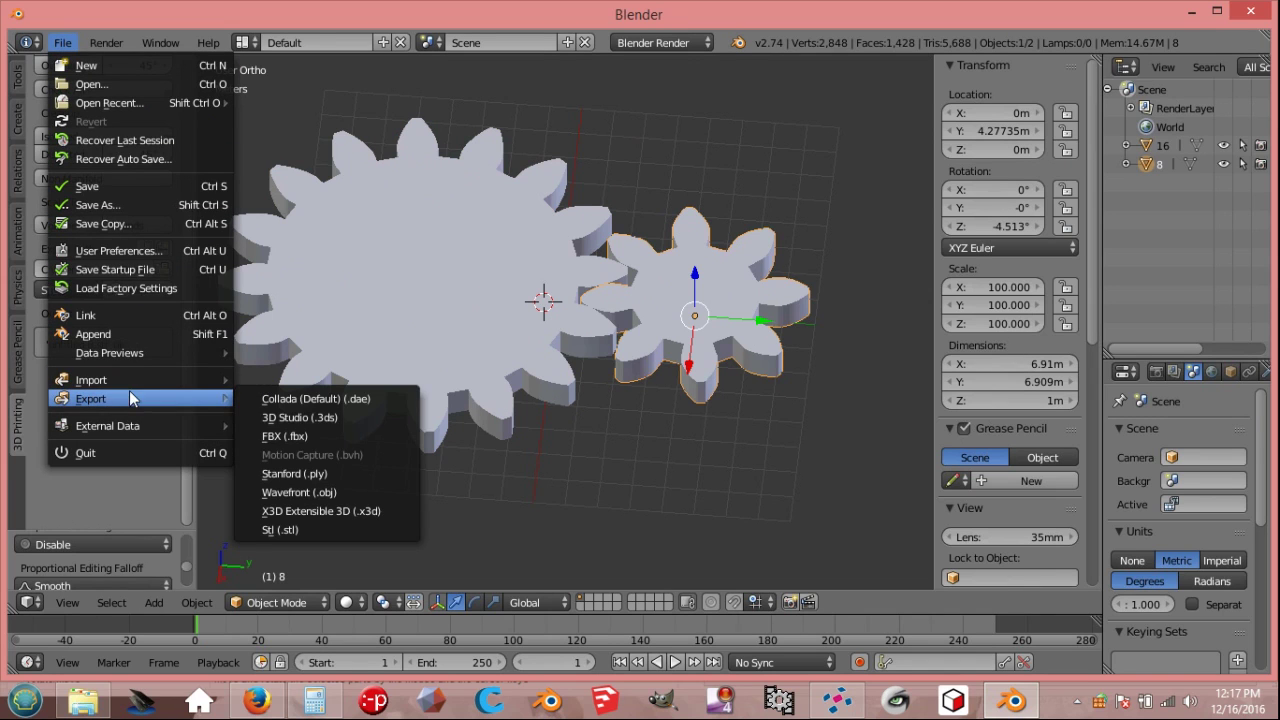
click(282, 530)
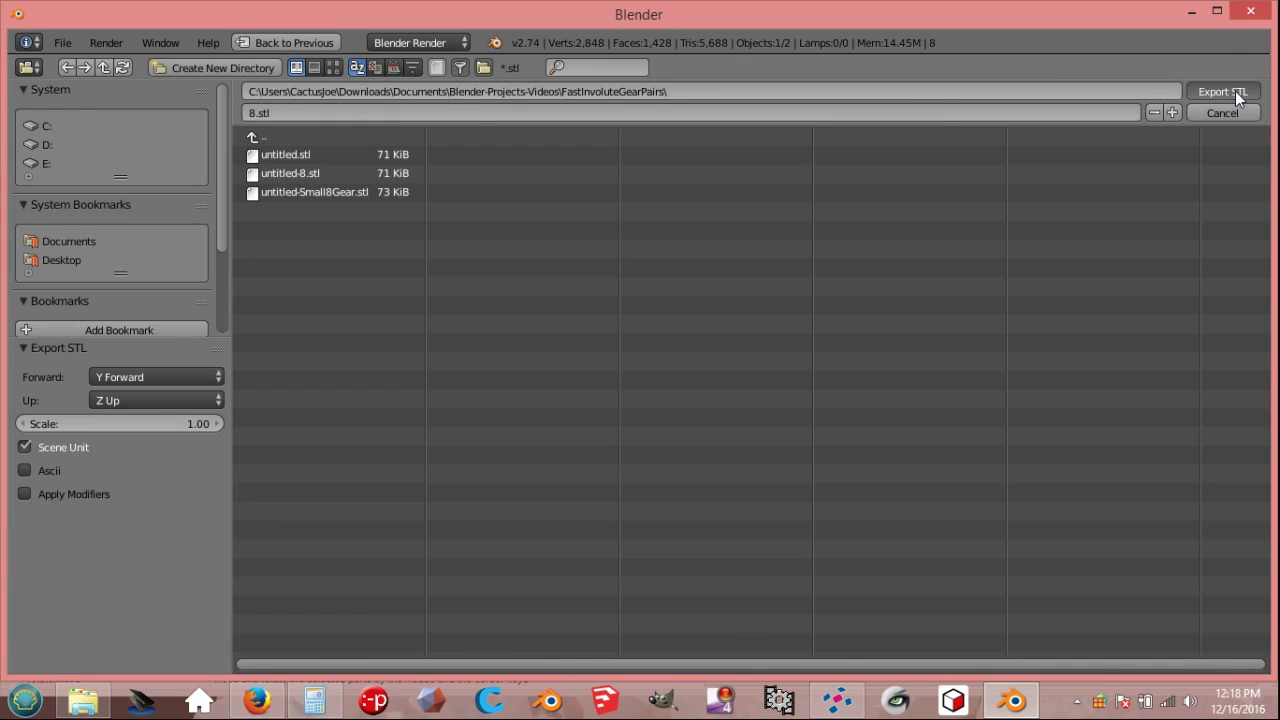
click(1235, 91)
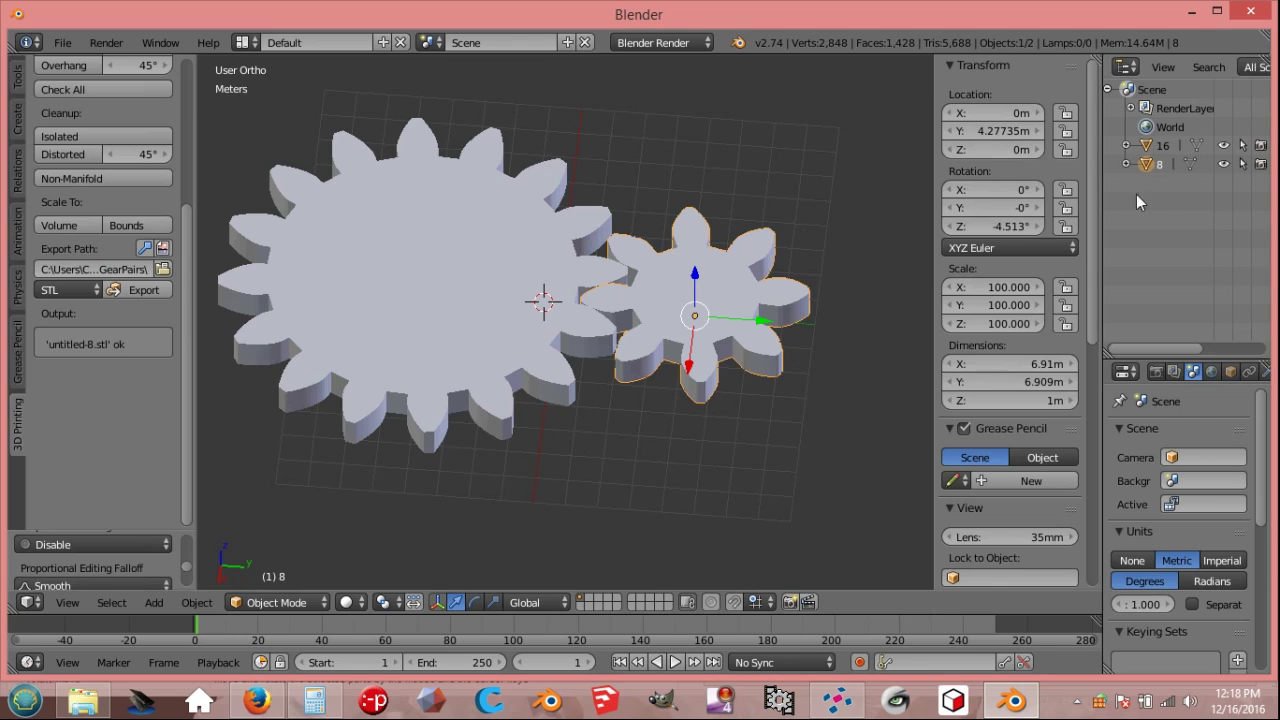